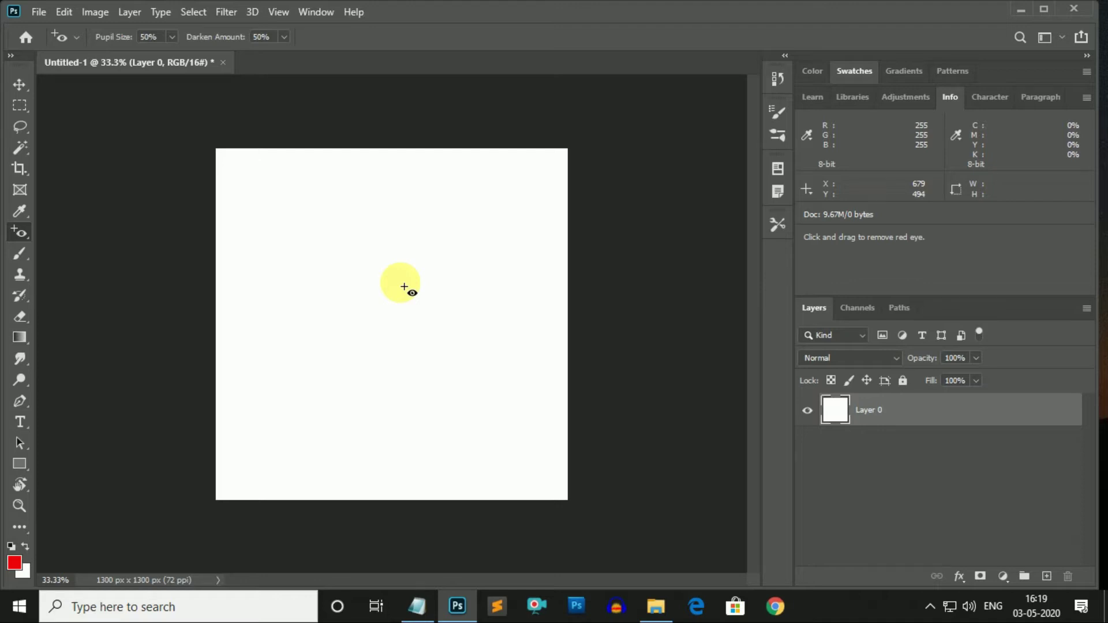
# - Activate the ordinary Brush Tool and add an empty Layer 1 above Layer 0
pyautogui.click(22, 254)
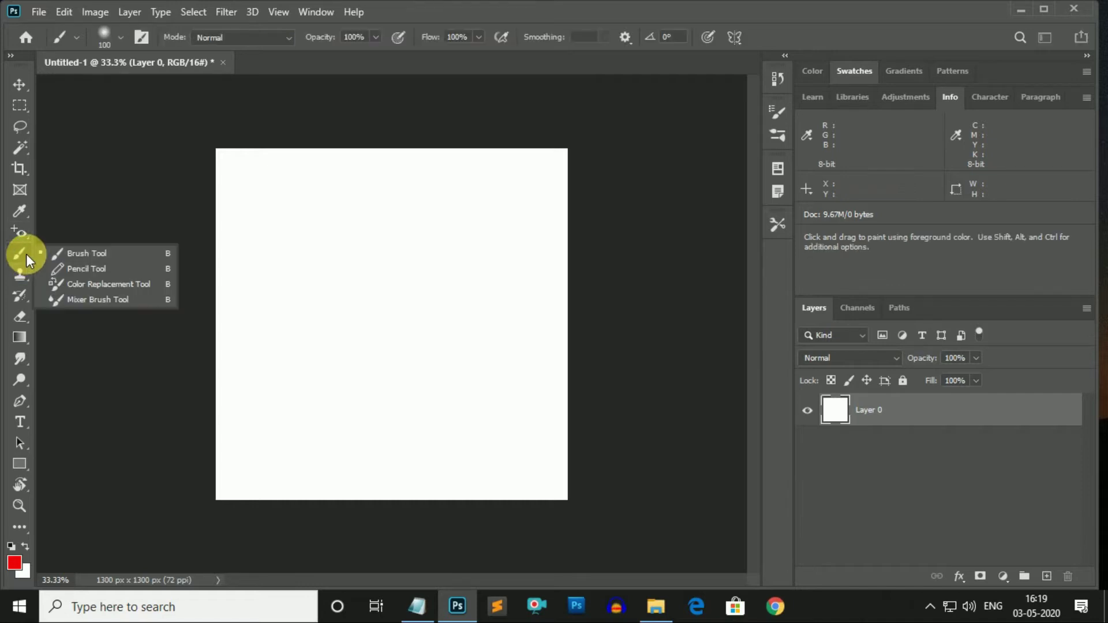
pyautogui.click(93, 255)
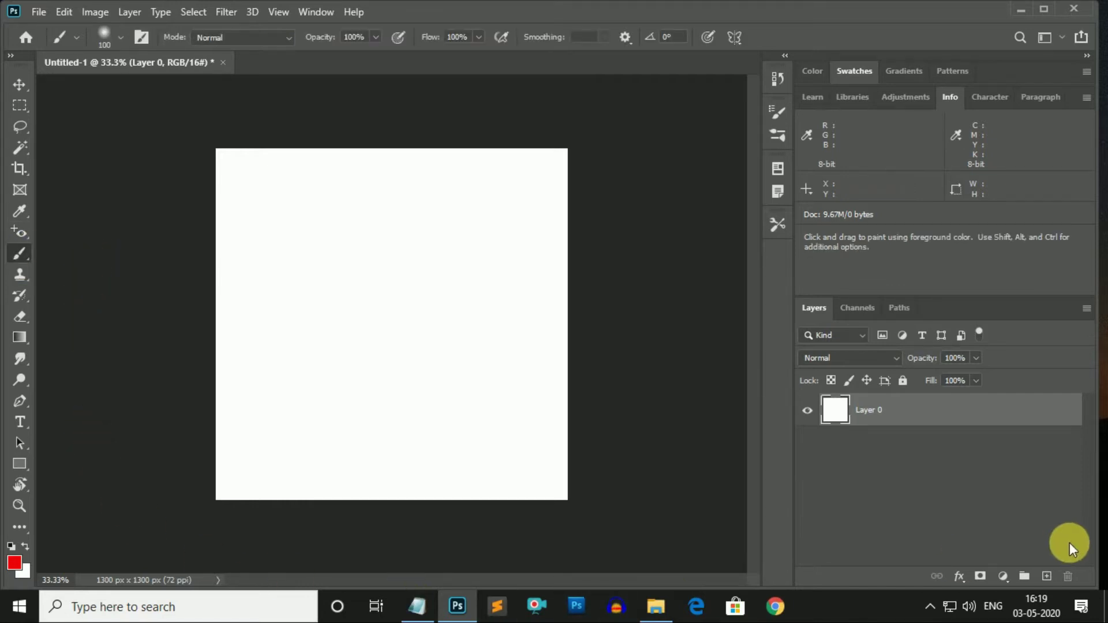
pyautogui.click(1047, 576)
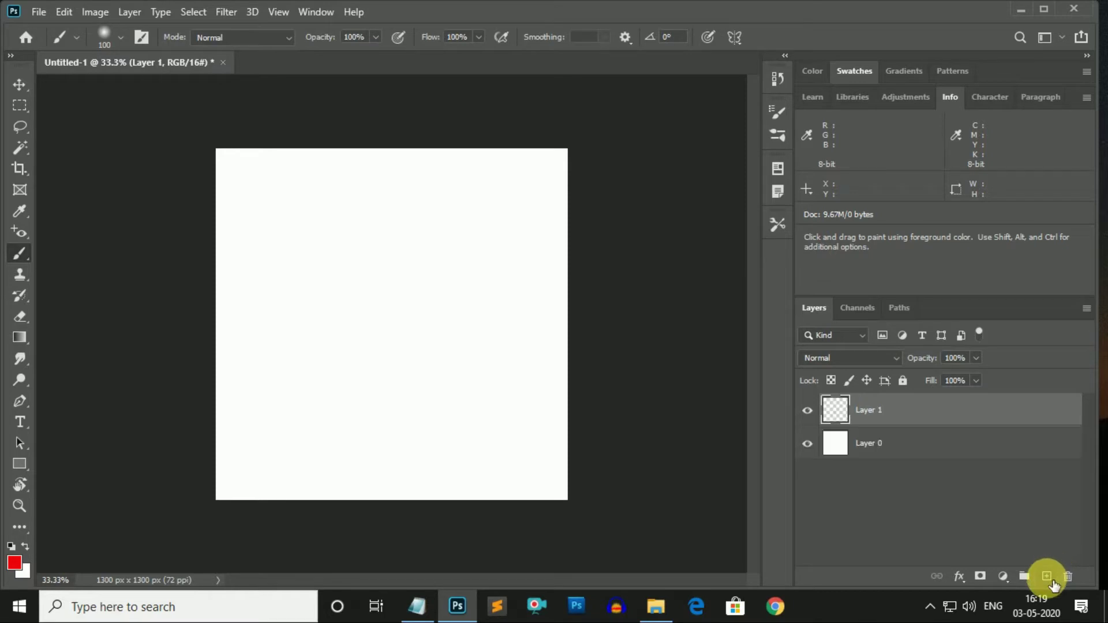
# - Draw a rectangular marquee selection across the upper middle of the canvas
pyautogui.click(28, 107)
pyautogui.click(86, 109)
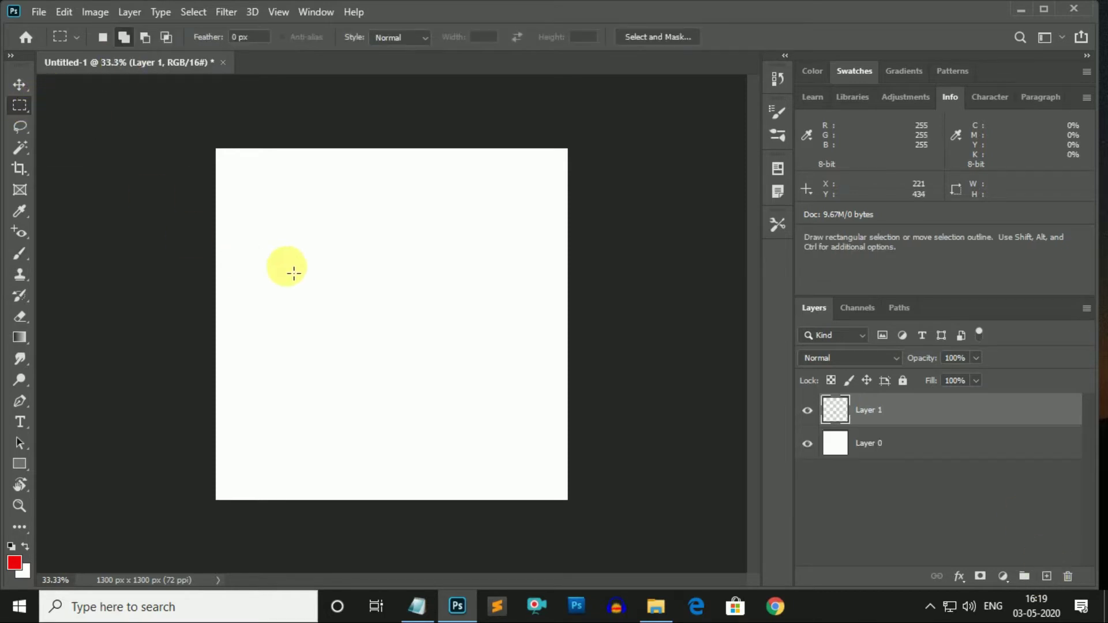
pyautogui.moveTo(236, 218); pyautogui.dragTo(489, 388)
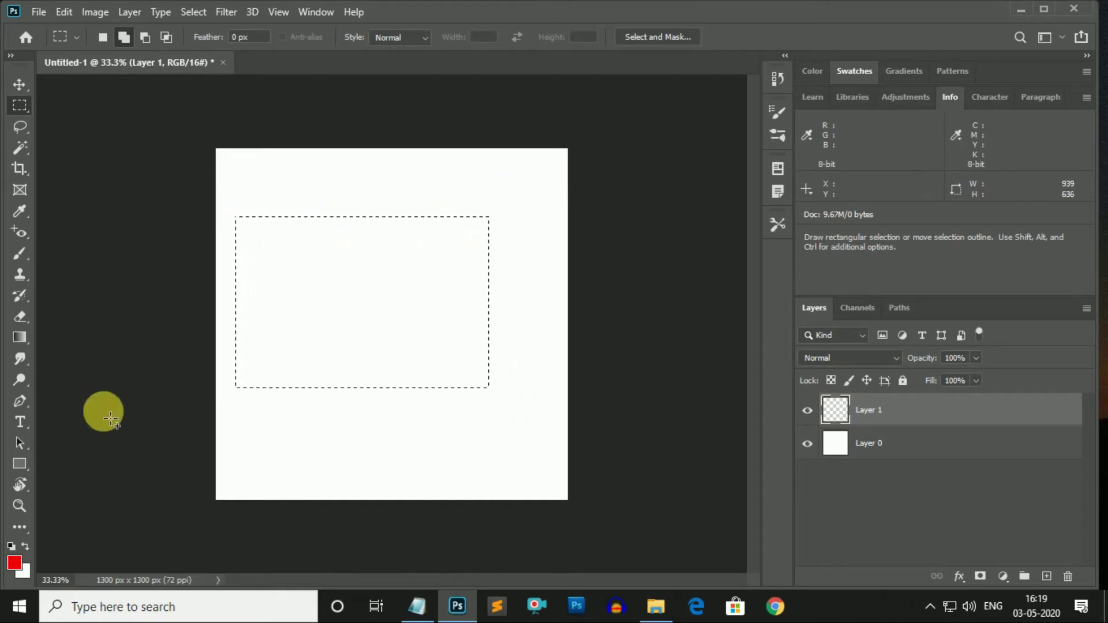
# - Change the foreground colour from red to magenta (ea00ff) and return to the Brush Tool
pyautogui.click(15, 562)
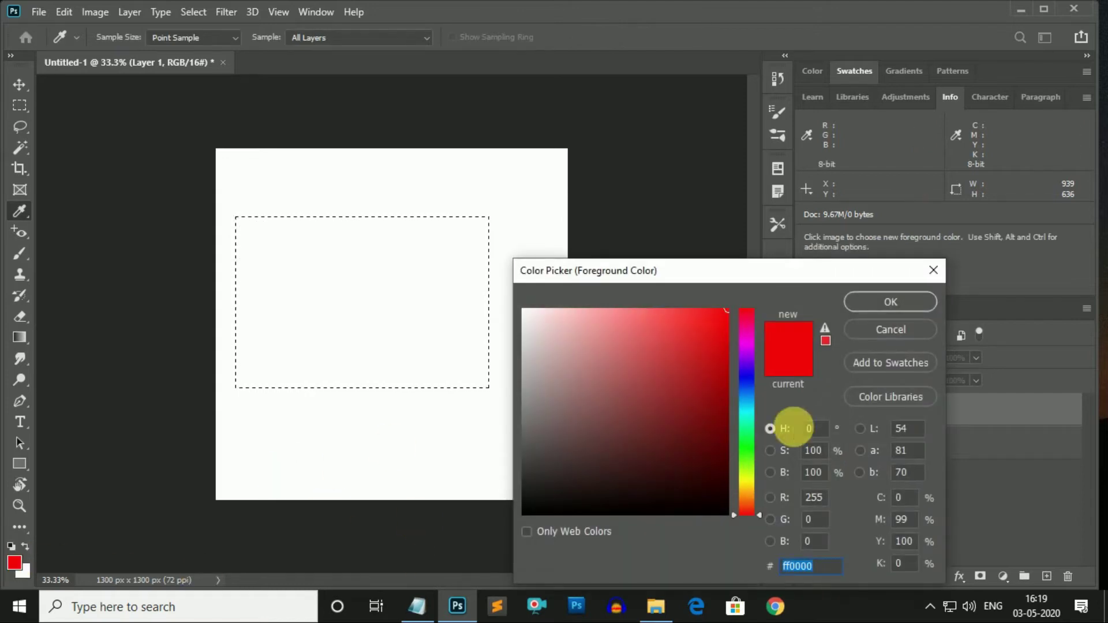
pyautogui.moveTo(743, 397); pyautogui.dragTo(741, 352)
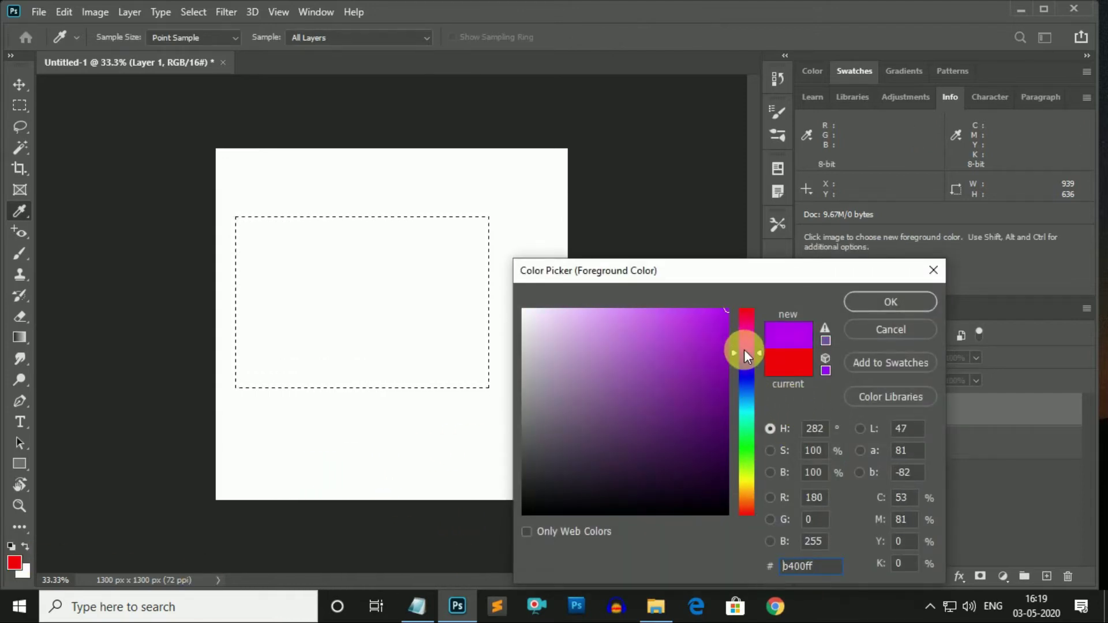
pyautogui.click(867, 302)
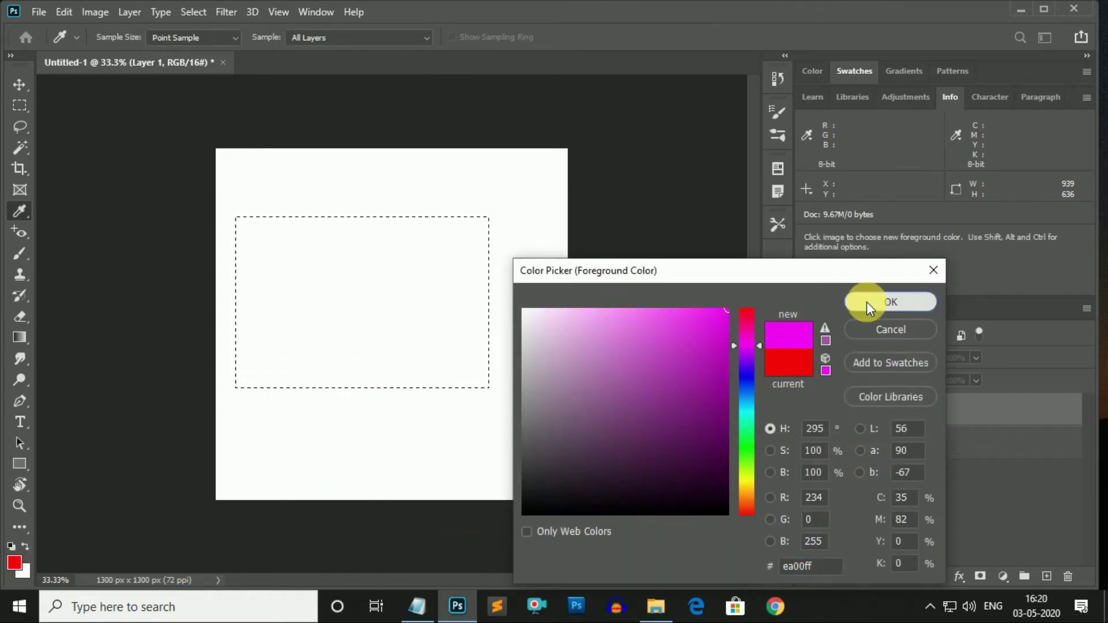
pyautogui.click(19, 253)
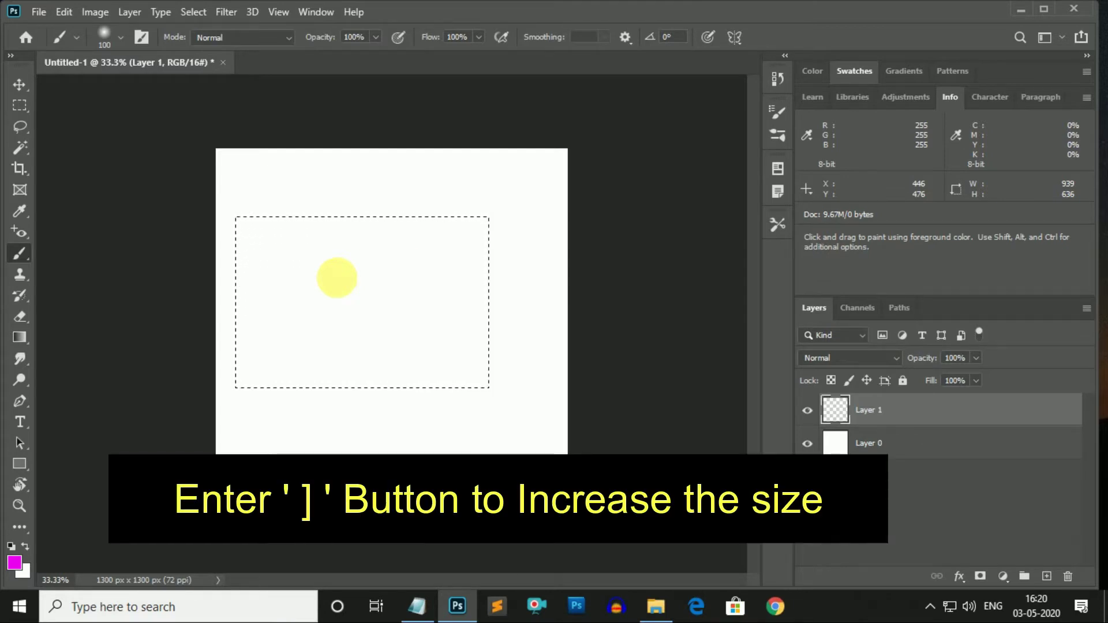
# - Resize the brush up to 500 px with ], then back down to 175 px with [
pyautogui.press(']')
pyautogui.press(']')
pyautogui.press(']')
pyautogui.press(']')
pyautogui.press(']')
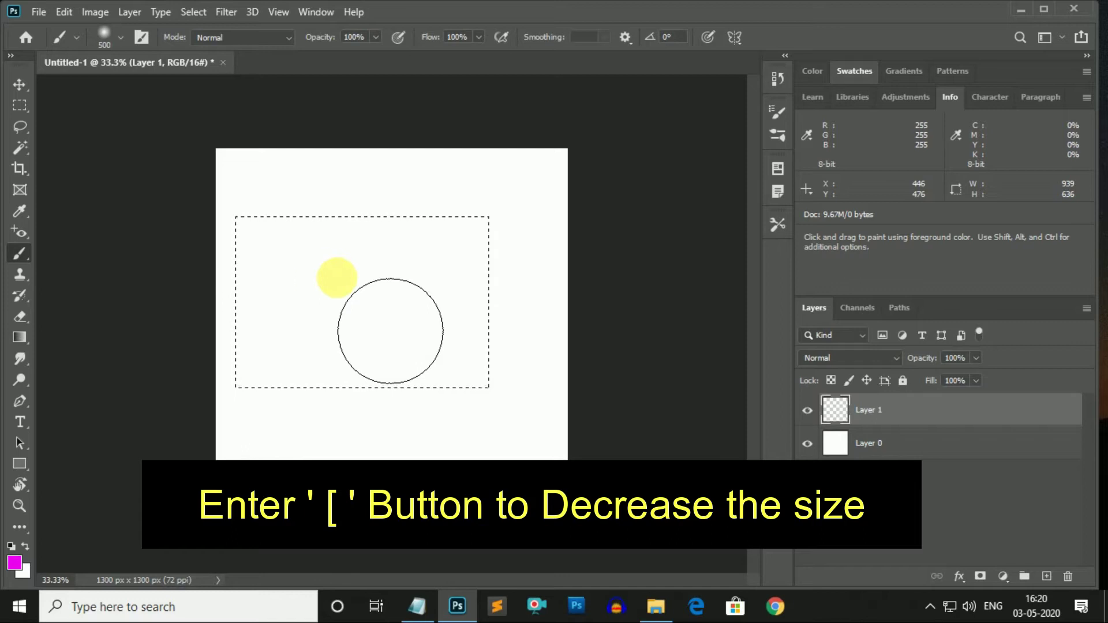
pyautogui.press('[')
pyautogui.press('[')
pyautogui.press('[')
pyautogui.press('[')
pyautogui.press('[')
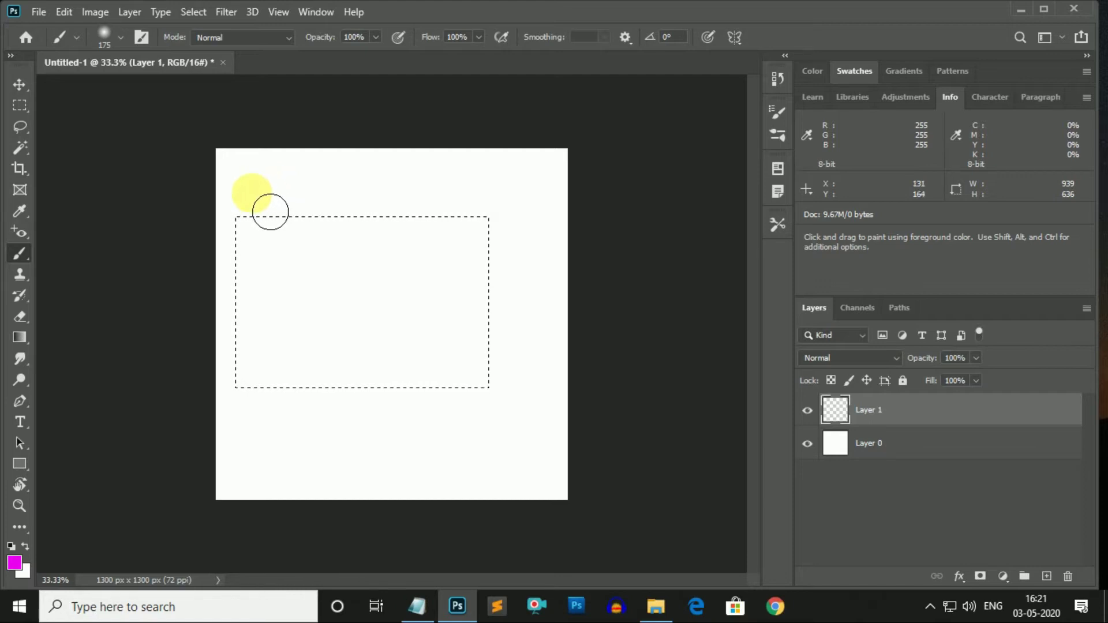
# - Brush magenta strokes until the selection is filled, then undo the paint on Layer 1
pyautogui.moveTo(268, 212); pyautogui.dragTo(268, 470)
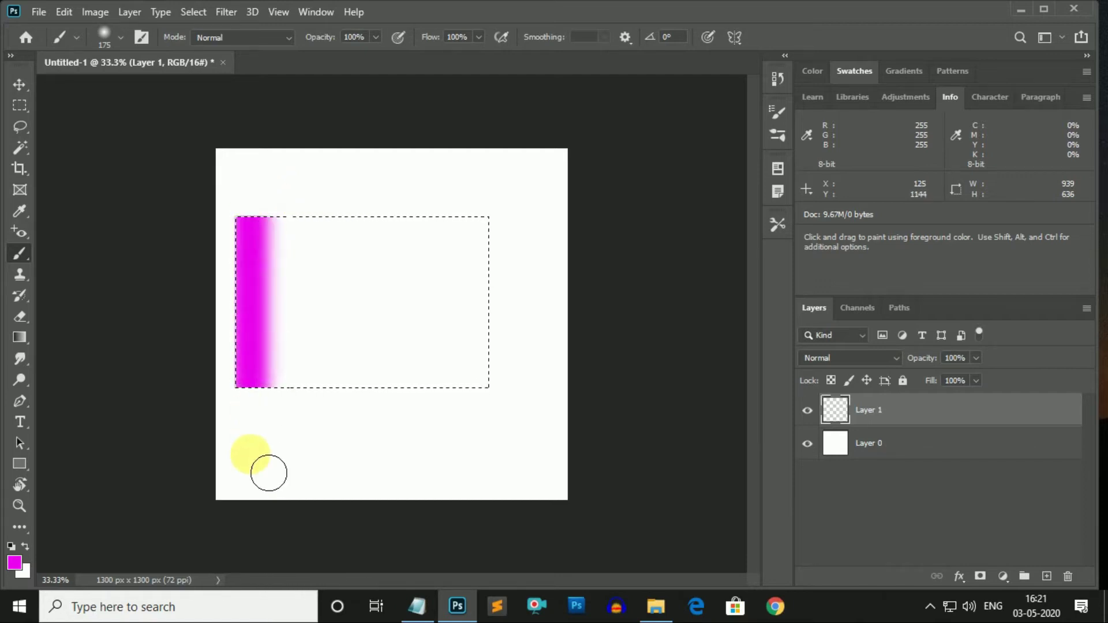
pyautogui.moveTo(292, 167); pyautogui.dragTo(279, 509)
pyautogui.moveTo(325, 197); pyautogui.dragTo(319, 537)
pyautogui.moveTo(346, 94); pyautogui.dragTo(381, 508)
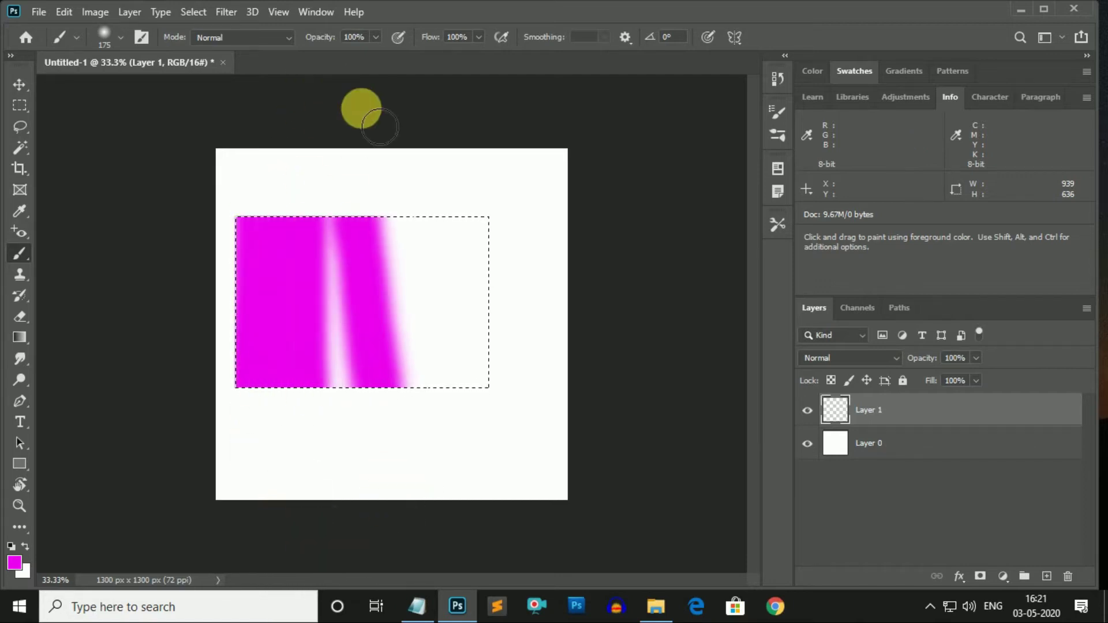
pyautogui.moveTo(371, 112)
pyautogui.mouseDown()
pyautogui.moveTo(341, 508)
pyautogui.moveTo(370, 478)
pyautogui.mouseUp()
pyautogui.moveTo(366, 164)
pyautogui.mouseDown()
pyautogui.moveTo(441, 109)
pyautogui.moveTo(477, 116)
pyautogui.moveTo(543, 491)
pyautogui.moveTo(284, 231)
pyautogui.mouseUp()
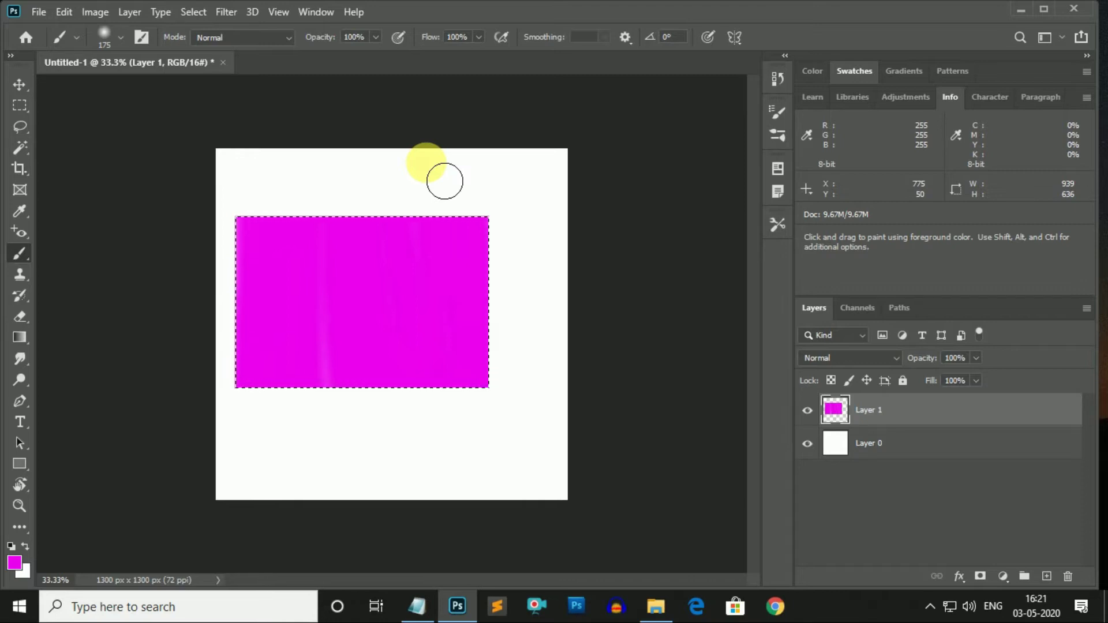
pyautogui.hotkey('ctrl', 'z')
# - Deselect, then browse and collapse the General Brushes folder in the Brush Preset picker
pyautogui.hotkey('ctrl', 'd')
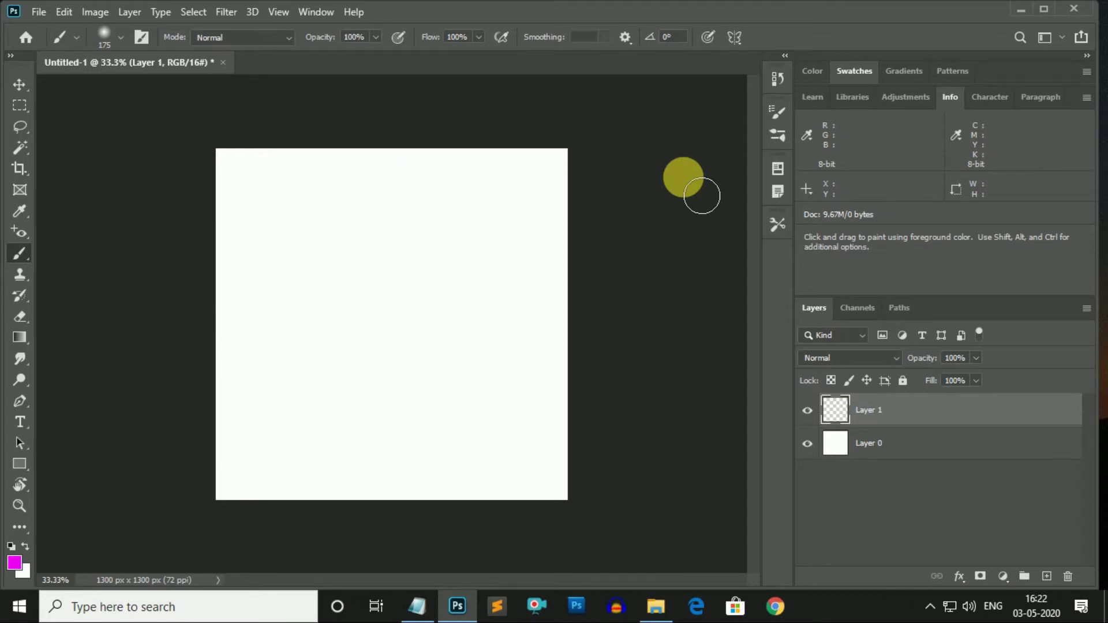
pyautogui.click(122, 37)
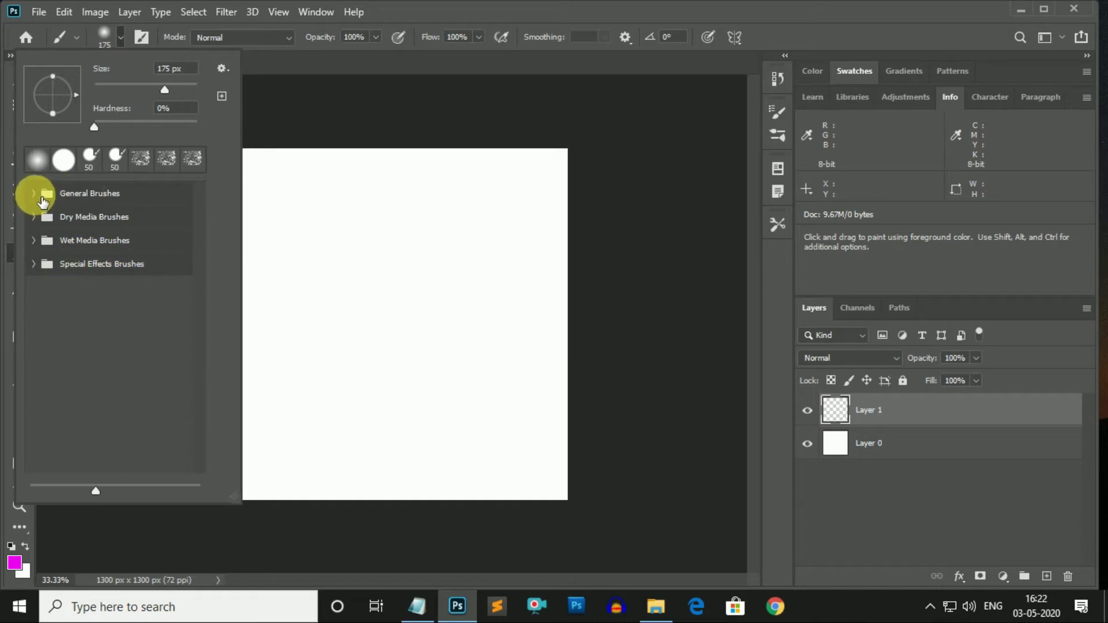
pyautogui.click(41, 197)
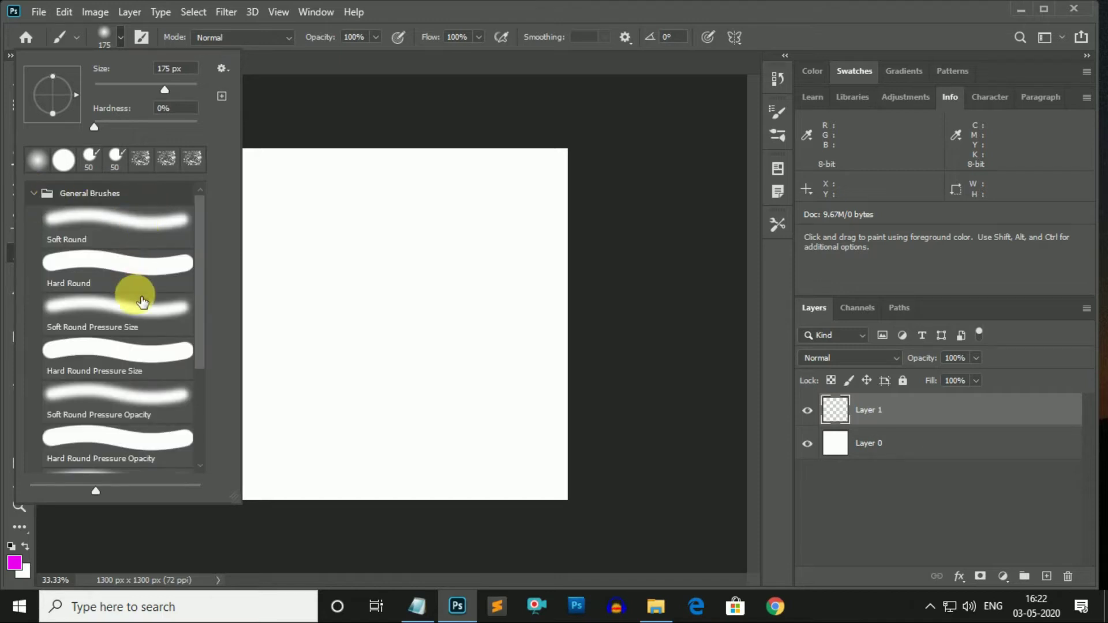
pyautogui.scroll(-1, 136, 296)
pyautogui.scroll(-2, 131, 292)
pyautogui.scroll(-2, 136, 295)
pyautogui.scroll(-1, 142, 302)
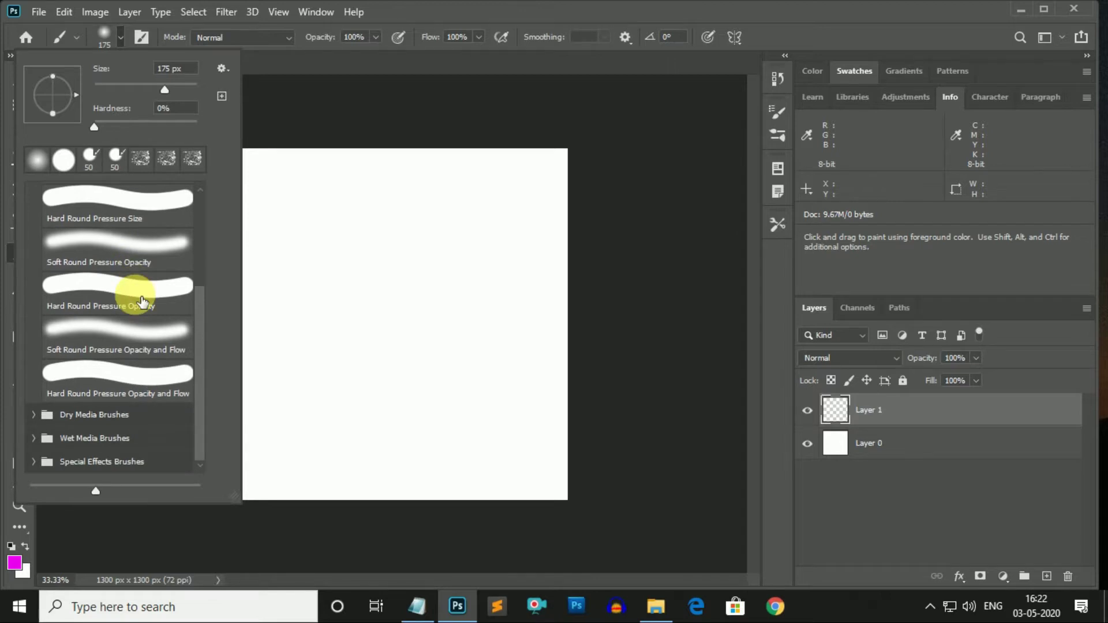
pyautogui.scroll(4, 141, 297)
pyautogui.scroll(3, 138, 296)
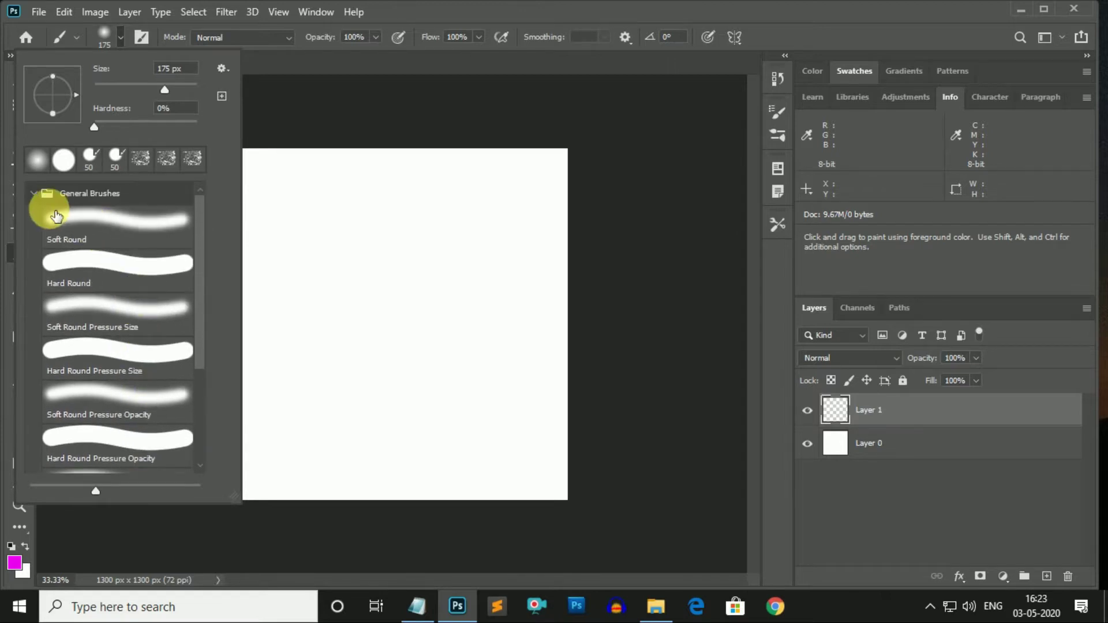
pyautogui.click(33, 194)
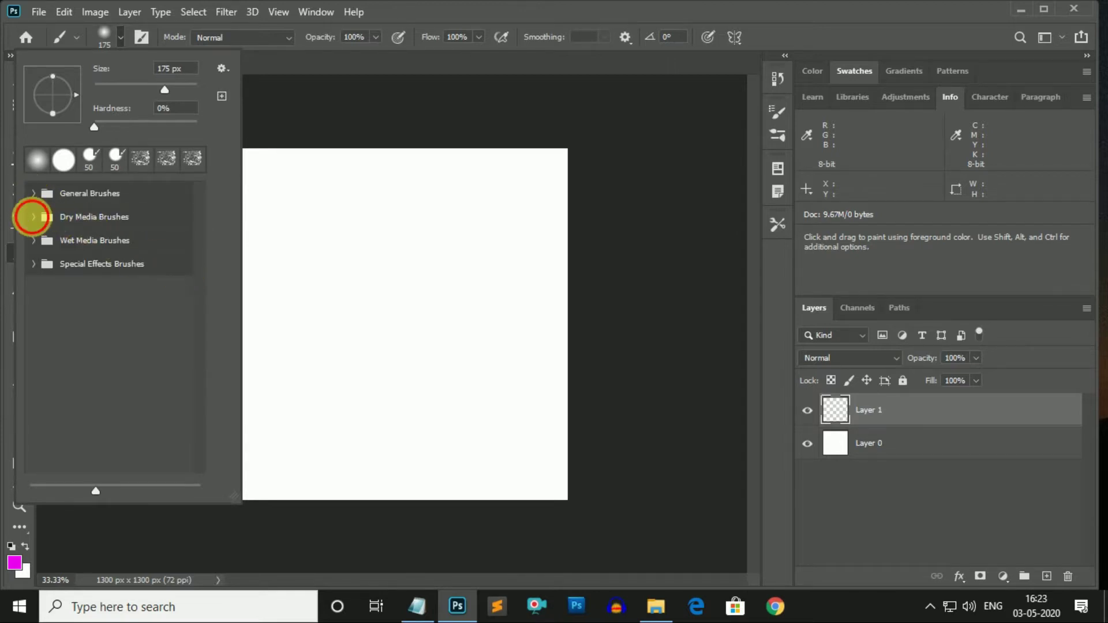
# - Browse and collapse the Dry Media Brushes folder, then close the preset picker
pyautogui.click(32, 217)
pyautogui.scroll(-3, 167, 324)
pyautogui.scroll(1, 167, 323)
pyautogui.scroll(2, 168, 323)
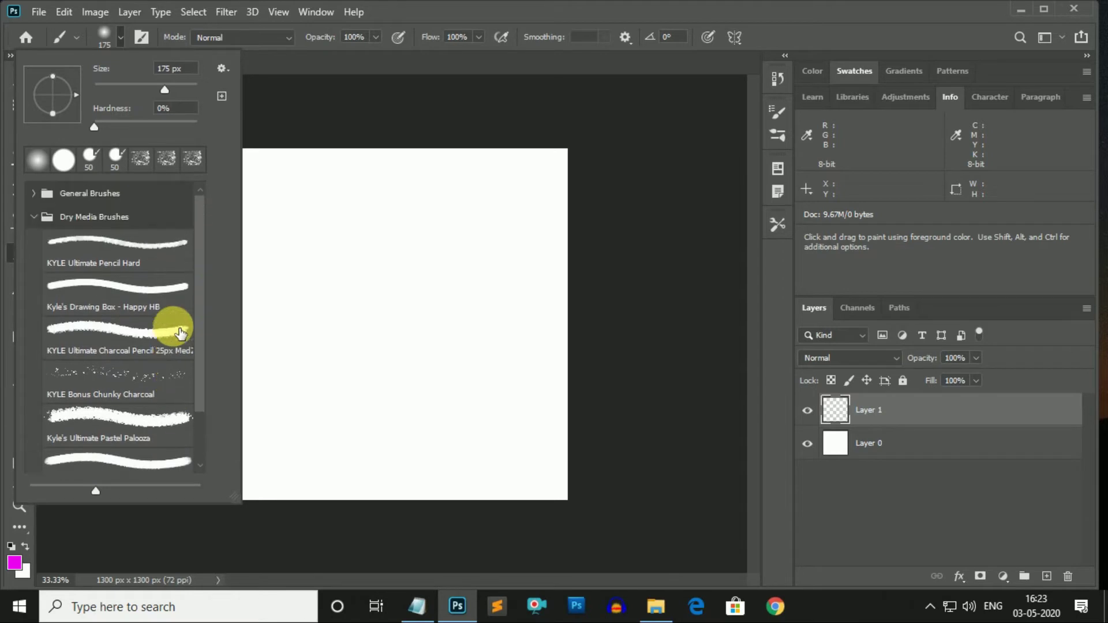
pyautogui.click(36, 218)
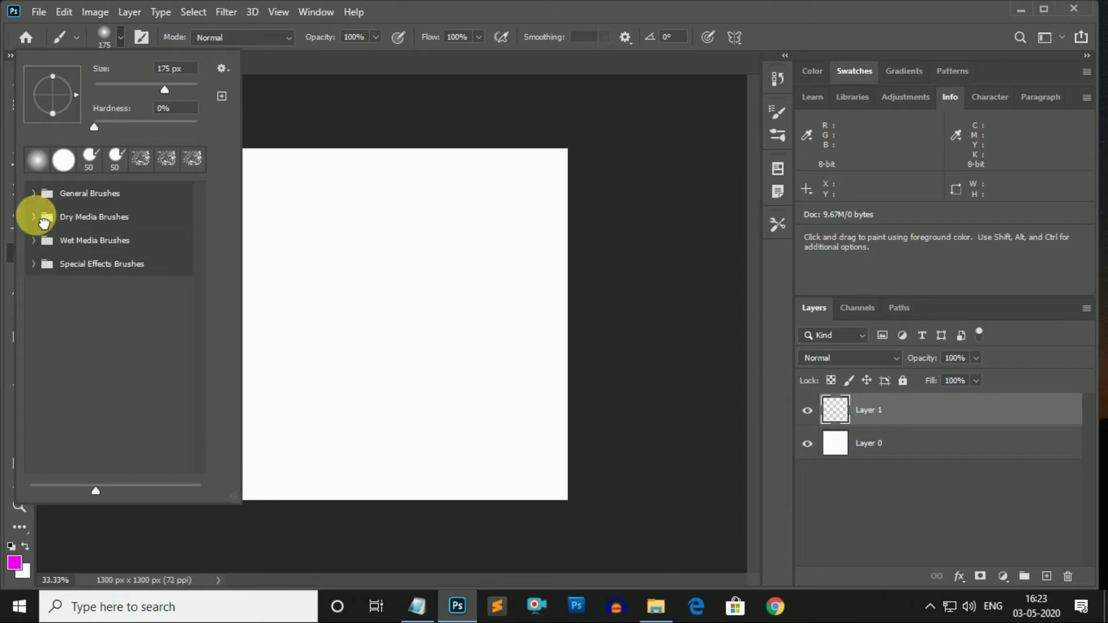
pyautogui.click(310, 128)
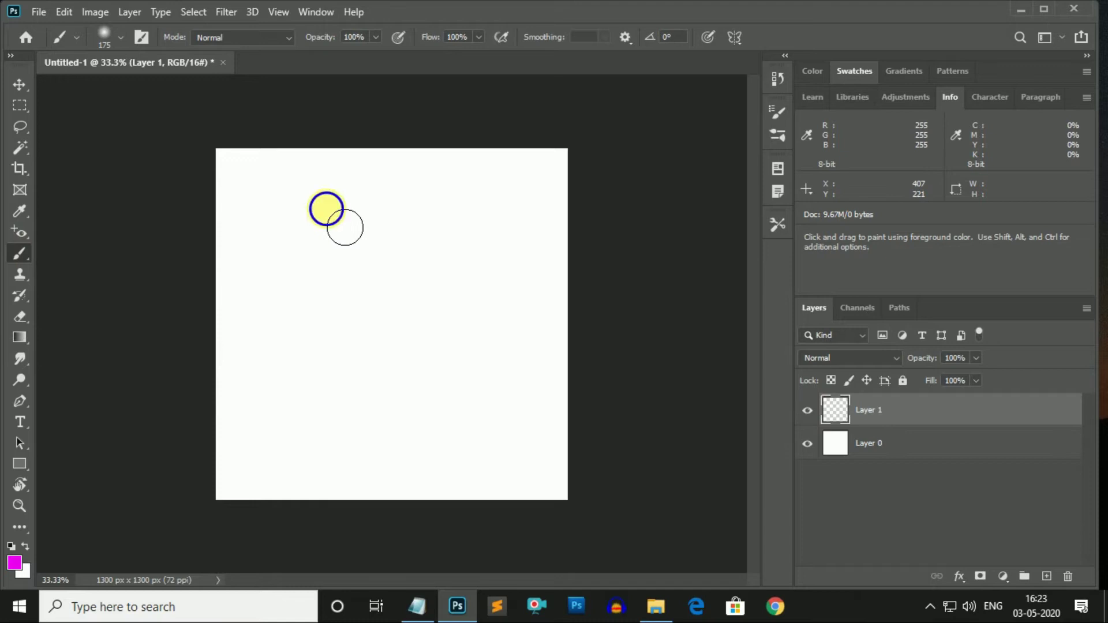
pyautogui.rightClick(332, 212)
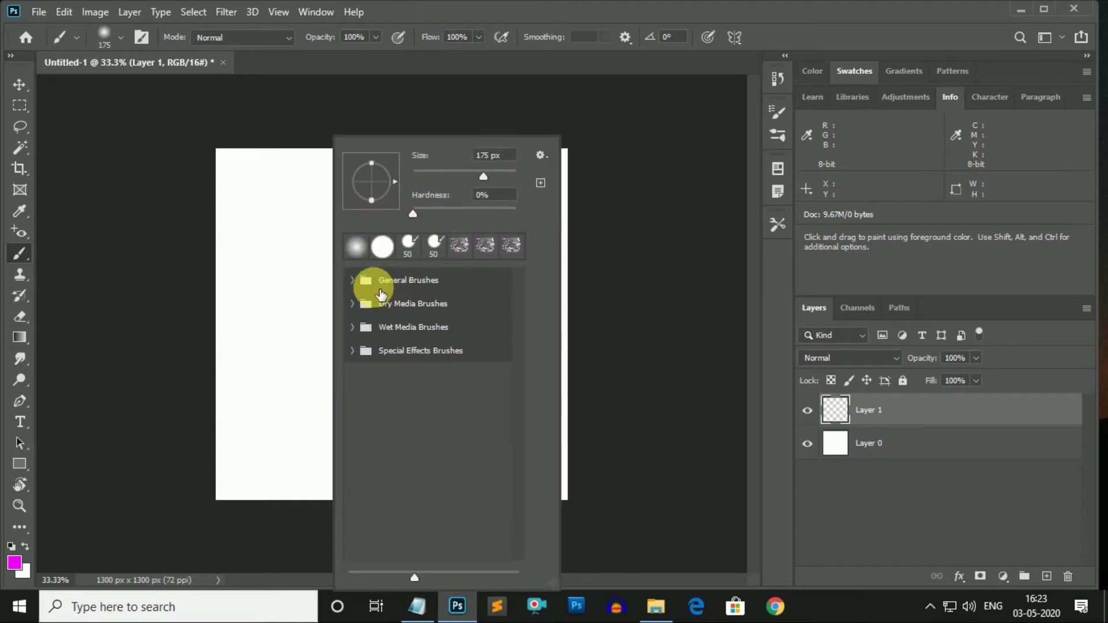
pyautogui.click(630, 220)
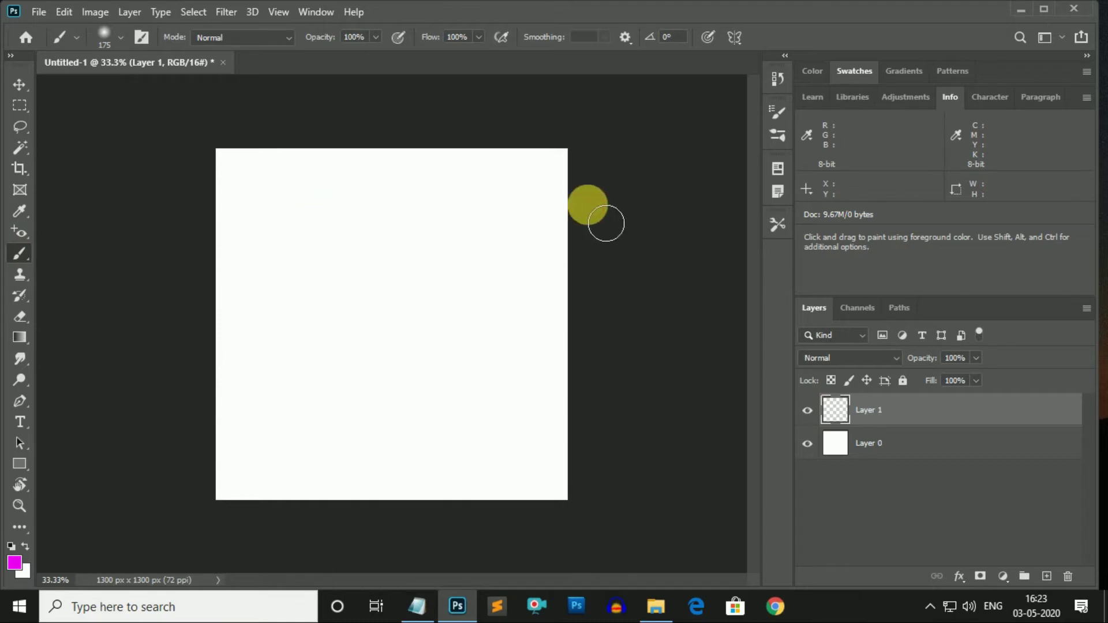
pyautogui.click(775, 112)
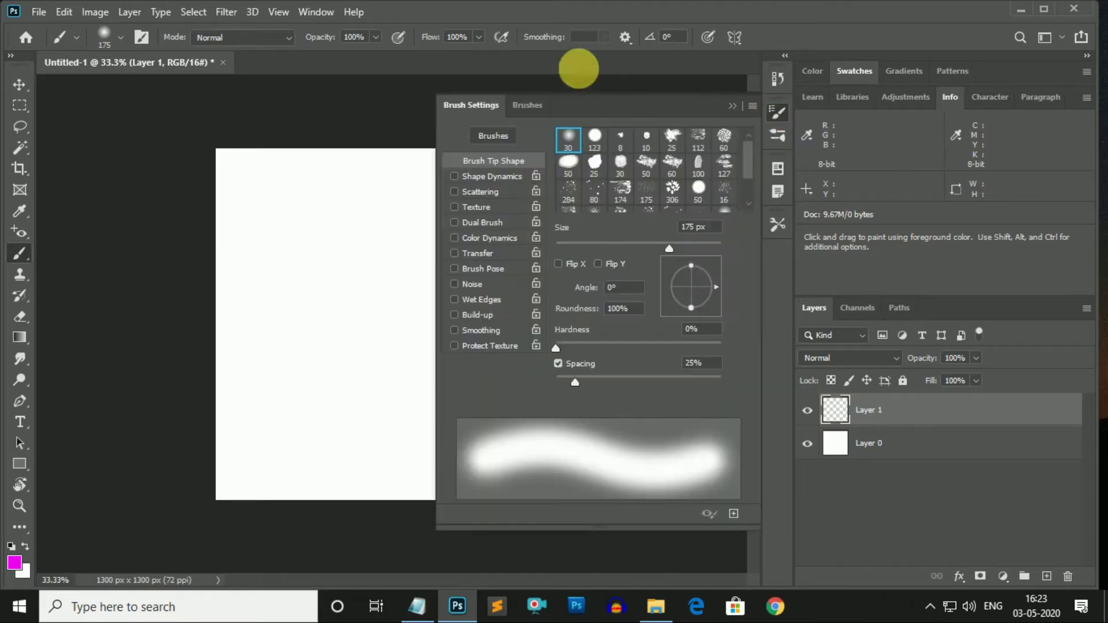
pyautogui.click(527, 106)
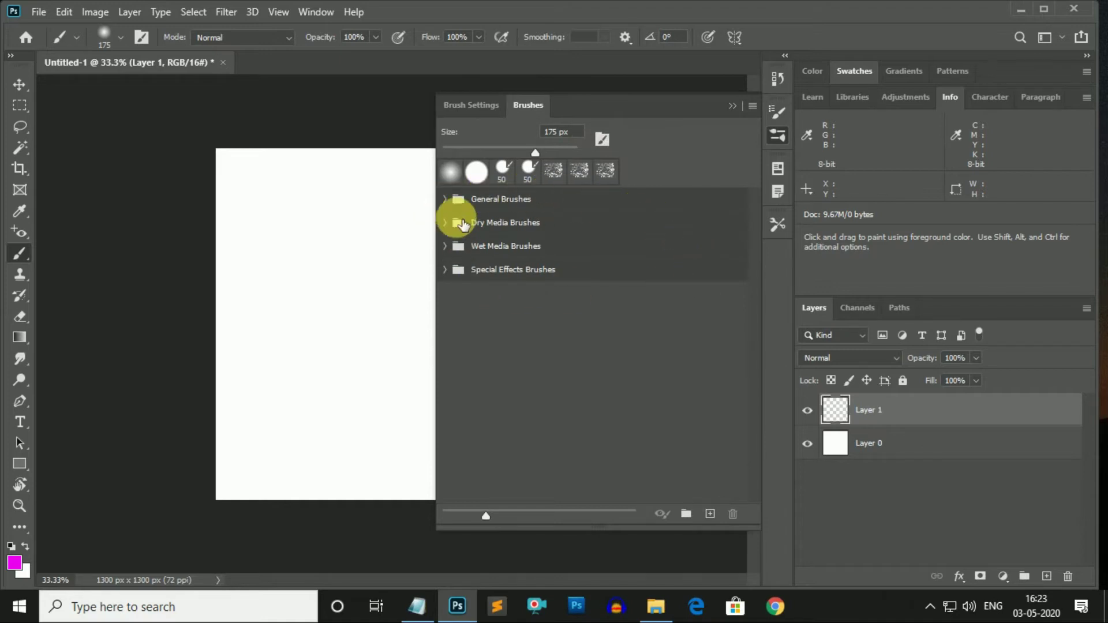
pyautogui.click(731, 107)
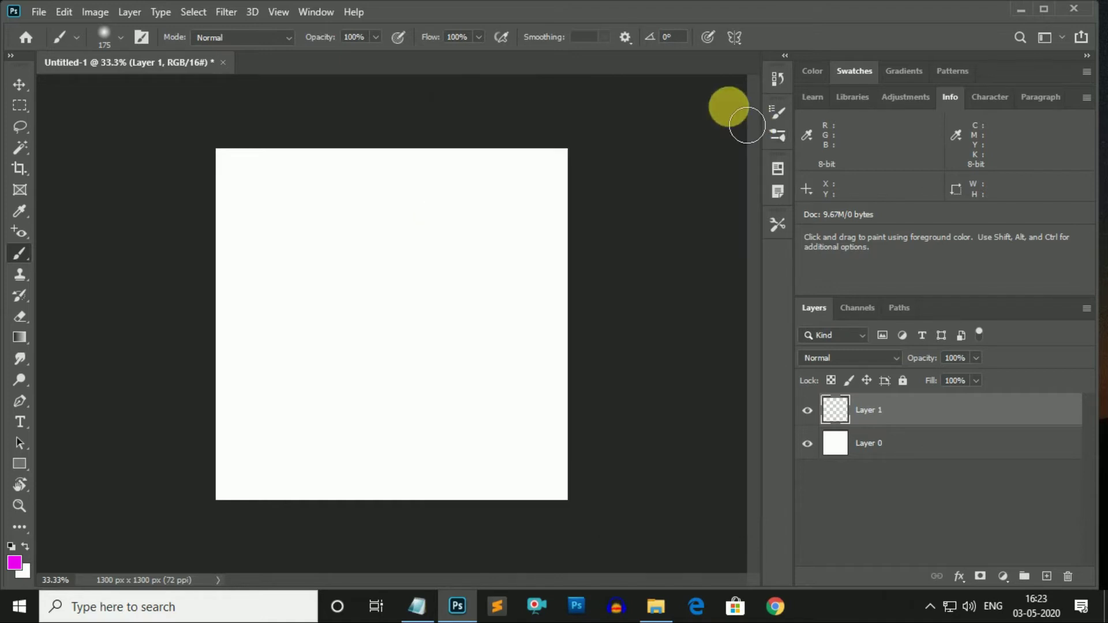
# - Open the Brushes panel from the Window menu and choose General Brushes' Hard Round preset
pyautogui.click(314, 12)
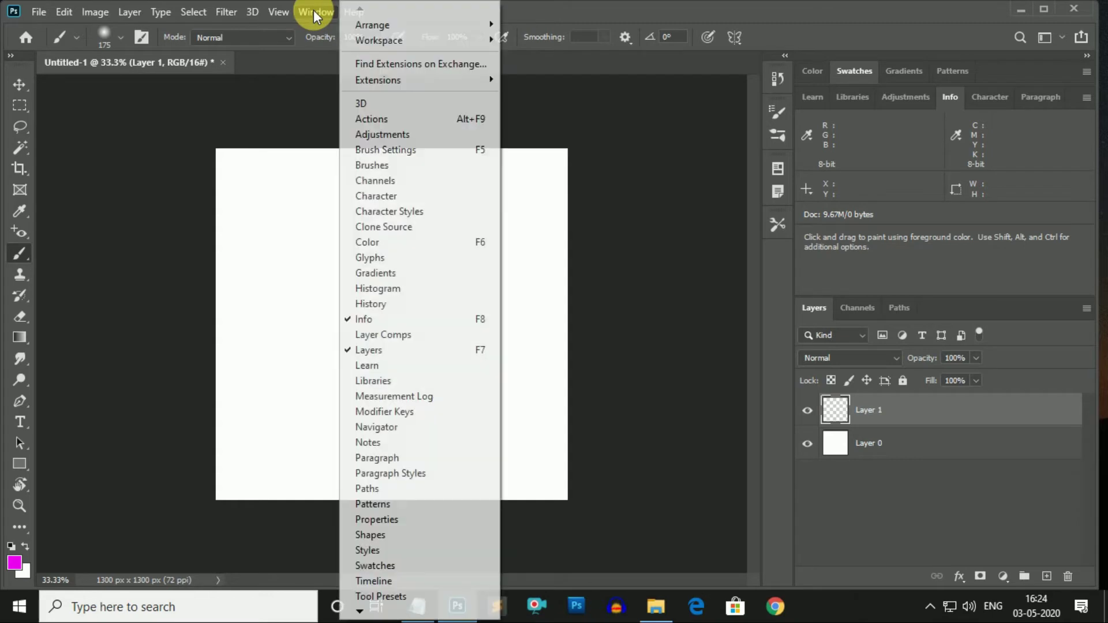
pyautogui.click(372, 166)
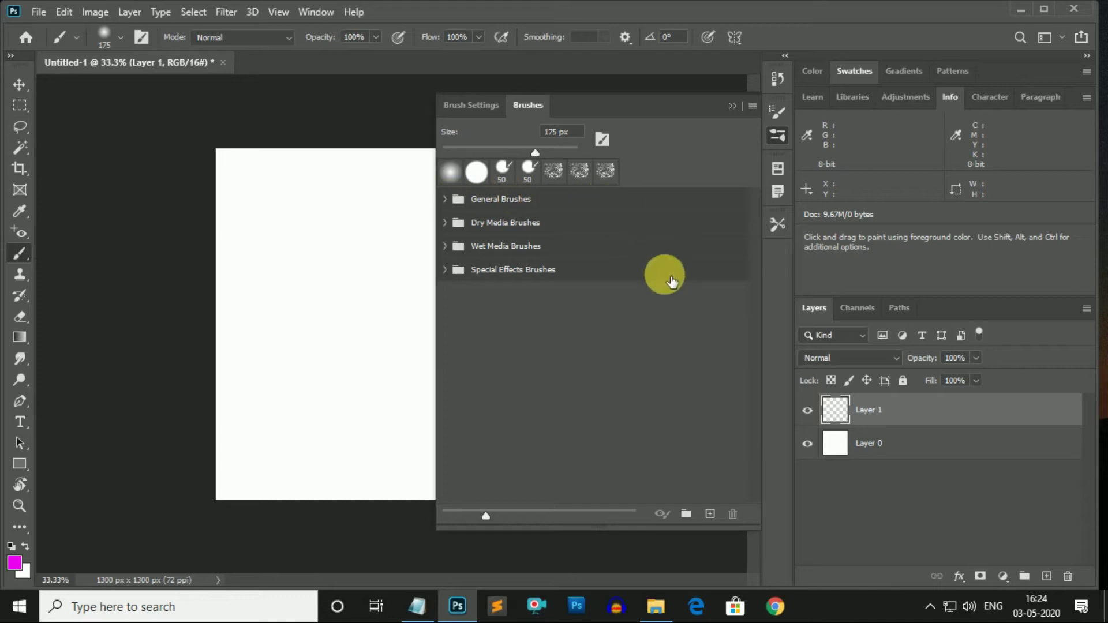
pyautogui.click(453, 205)
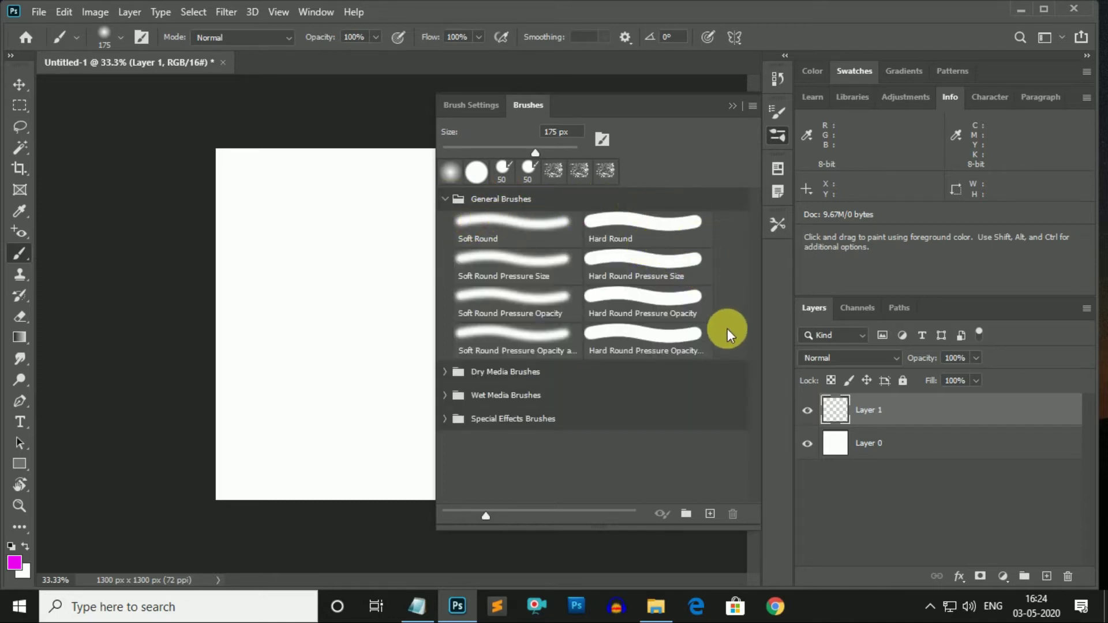
pyautogui.click(649, 237)
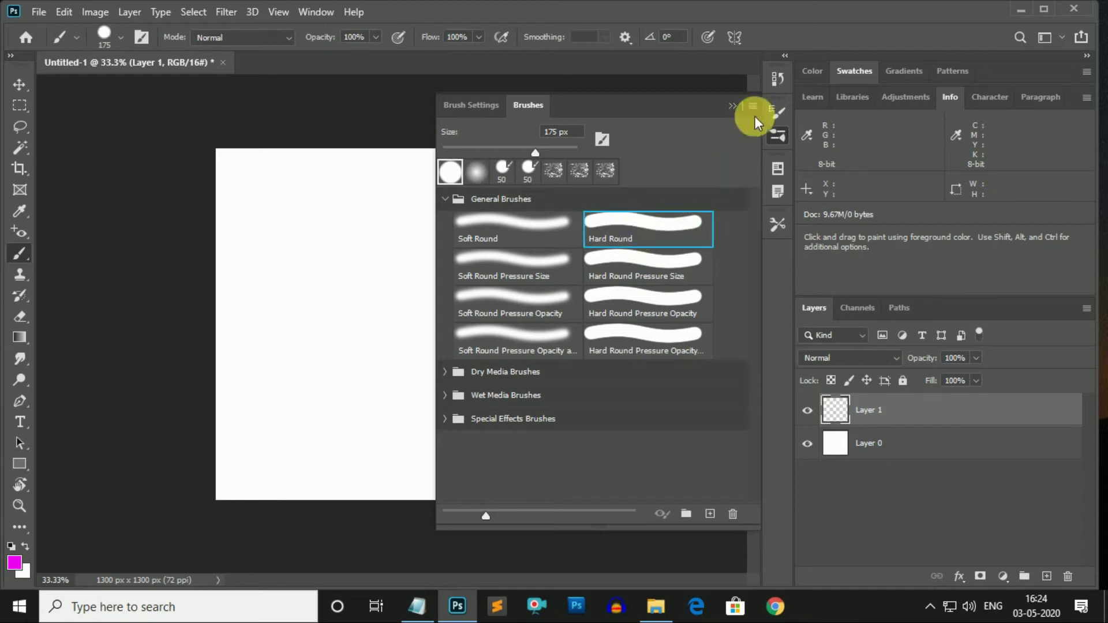
pyautogui.click(732, 107)
# - Paint a hard-edged vertical magenta stroke on the left, then pick the Soft Round preset
pyautogui.moveTo(290, 183); pyautogui.dragTo(285, 471)
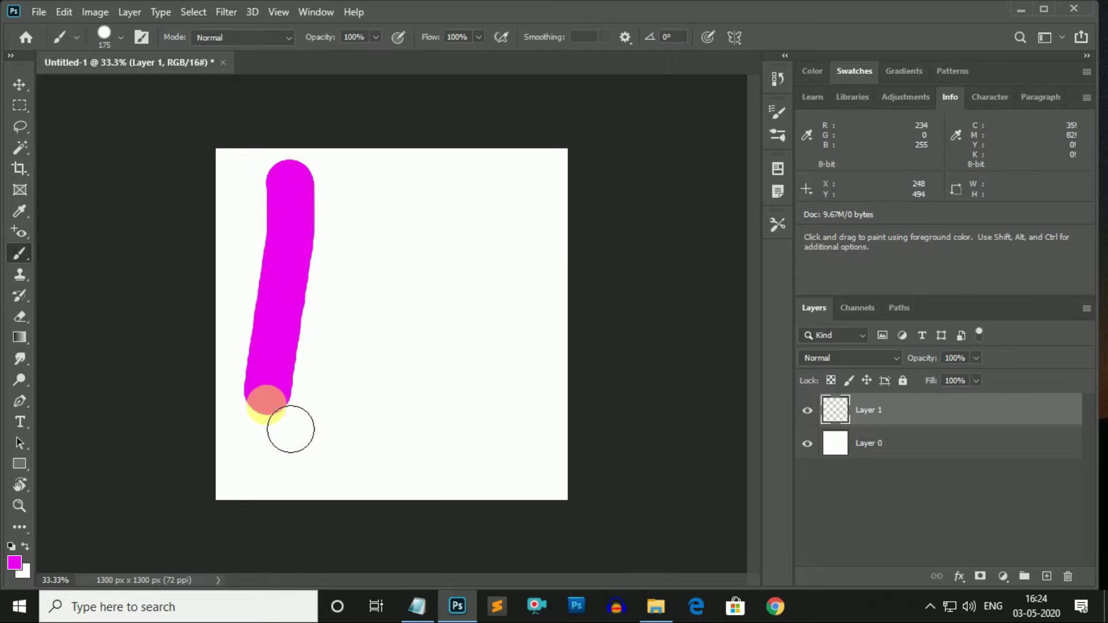
pyautogui.click(775, 108)
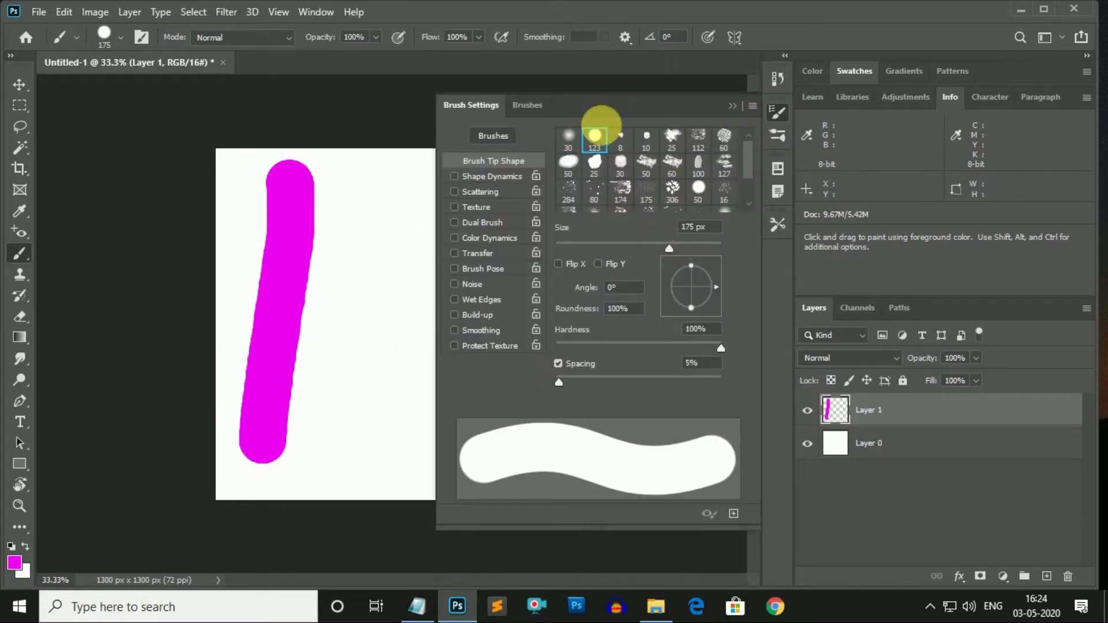
pyautogui.click(528, 105)
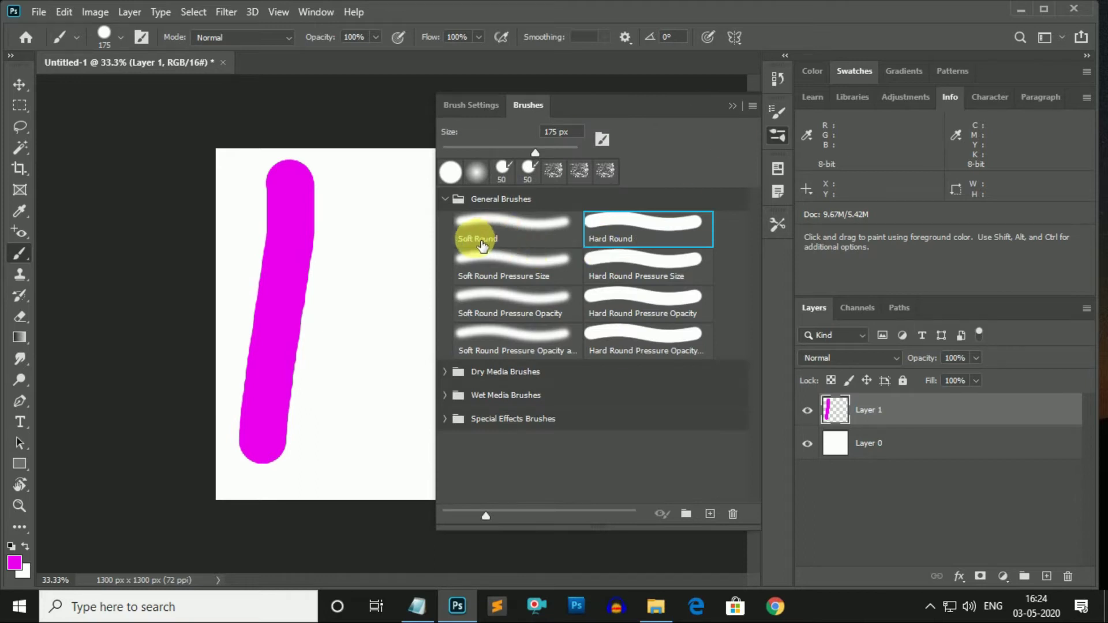
pyautogui.click(485, 221)
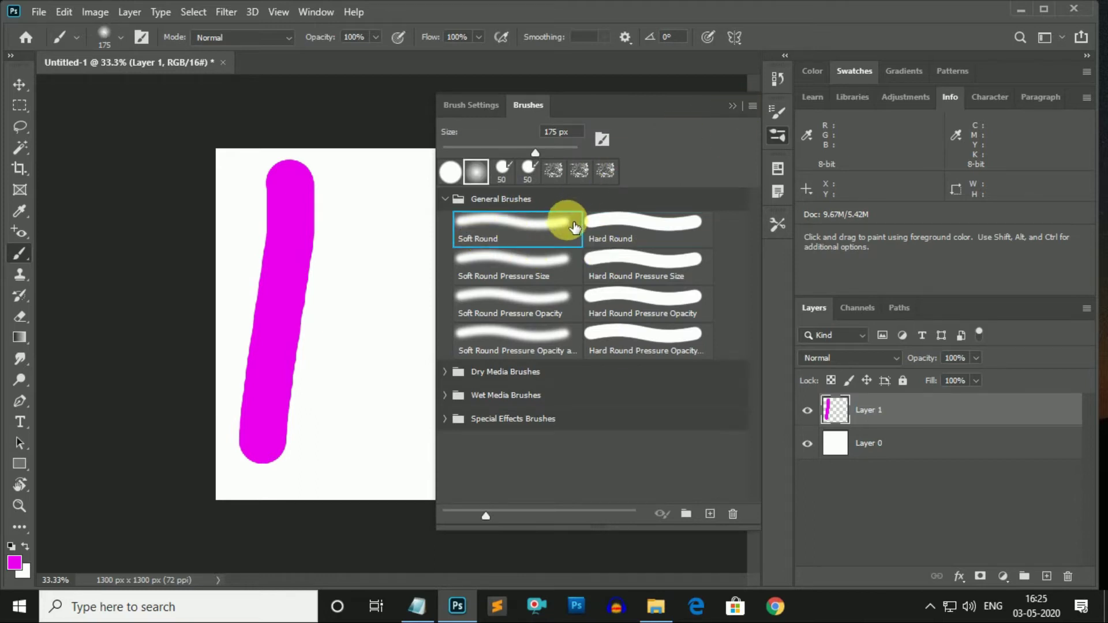
pyautogui.click(732, 105)
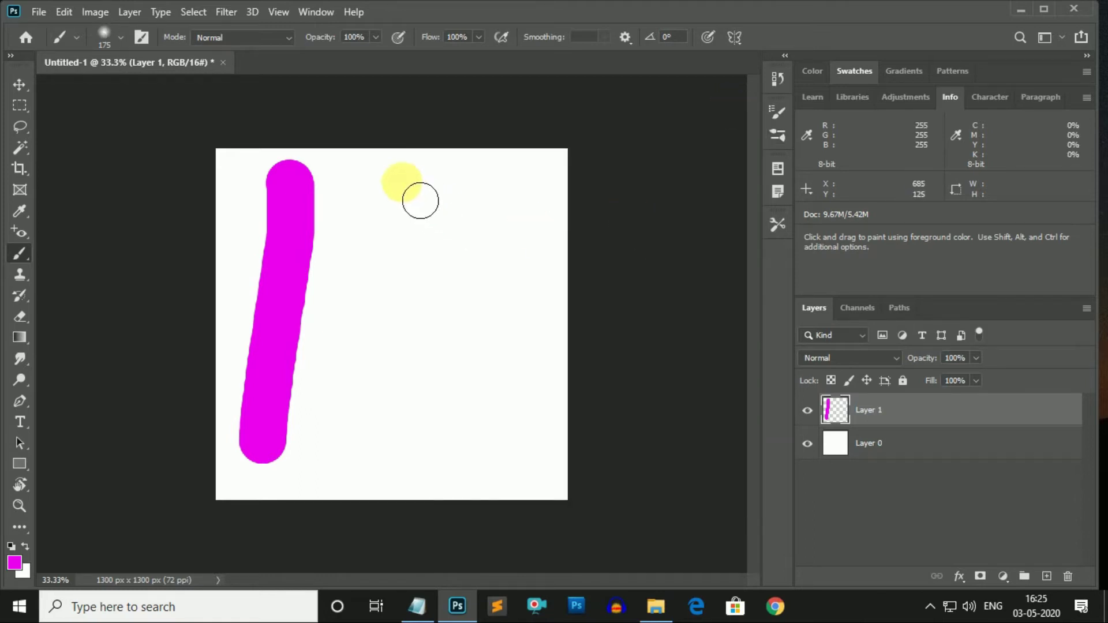
# - Paint a soft-edged magenta stroke beside it, zoom to 50%, and go over it again
pyautogui.moveTo(399, 174); pyautogui.dragTo(350, 433)
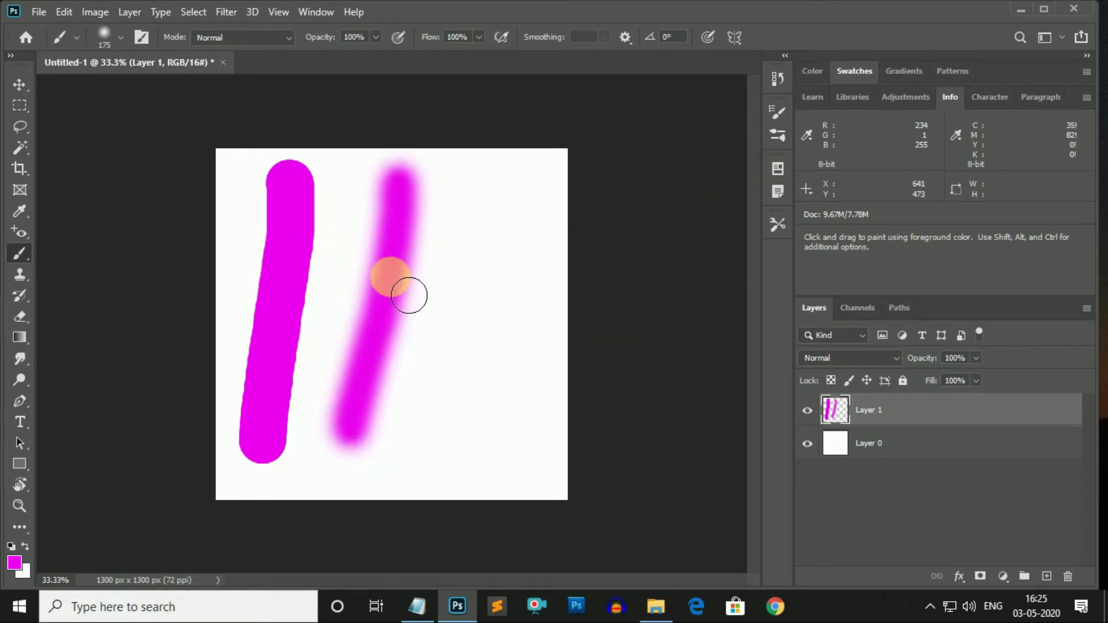
pyautogui.hotkey('ctrl', '+')
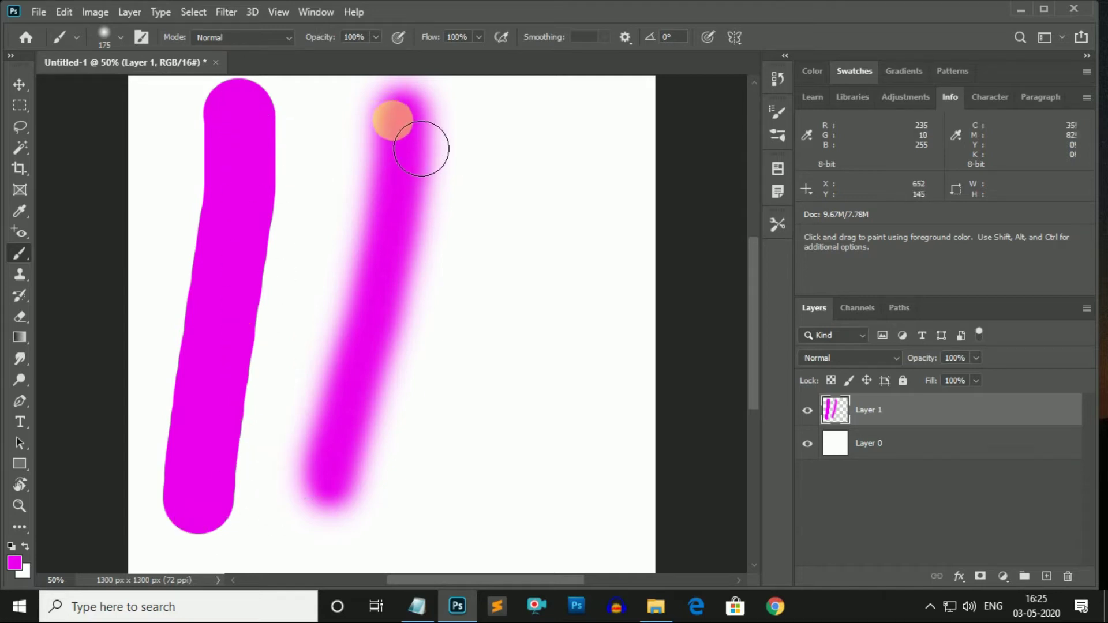
pyautogui.moveTo(420, 146); pyautogui.dragTo(382, 476)
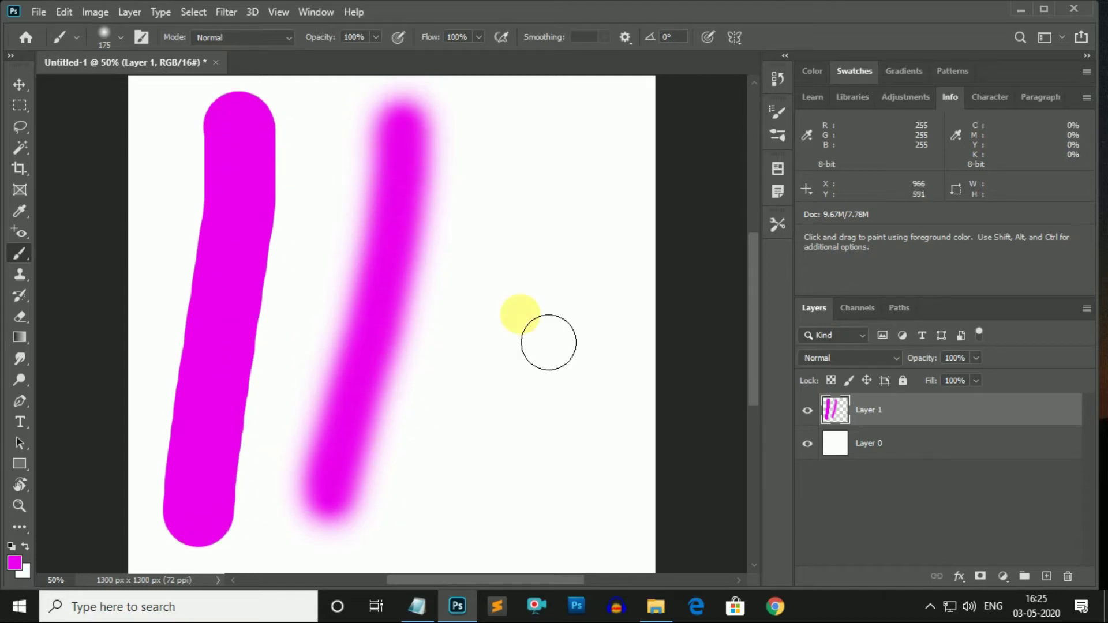
# - Undo both magenta strokes and reselect the 175 px Hard Round preset
pyautogui.hotkey('ctrl', 'z')
pyautogui.hotkey('ctrl', 'z')
pyautogui.hotkey('ctrl', 'z')
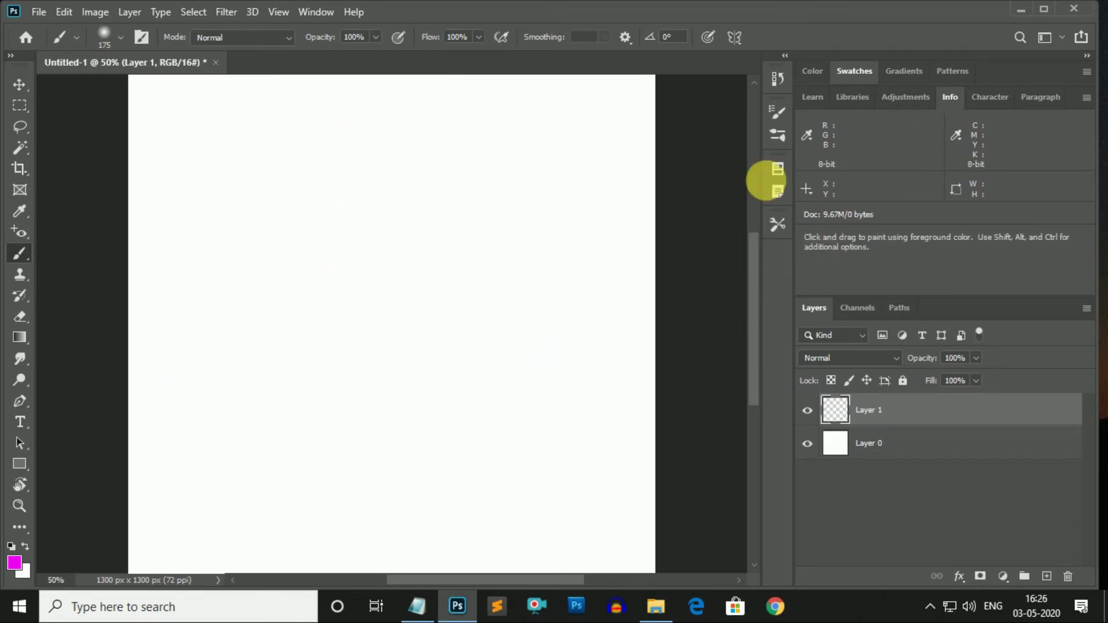
pyautogui.click(779, 110)
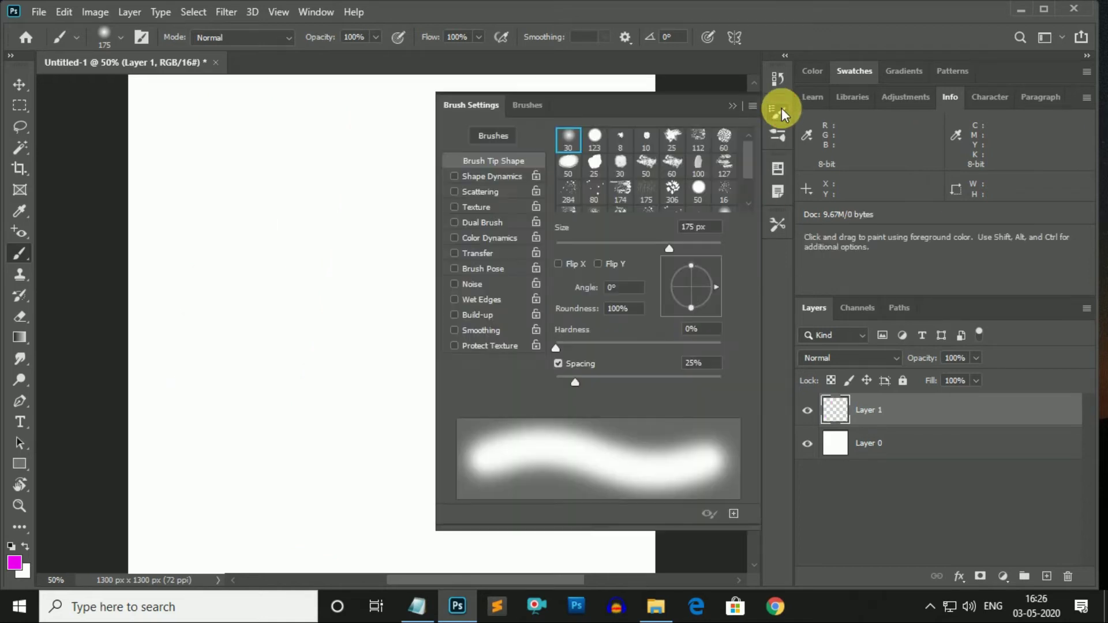
pyautogui.click(525, 110)
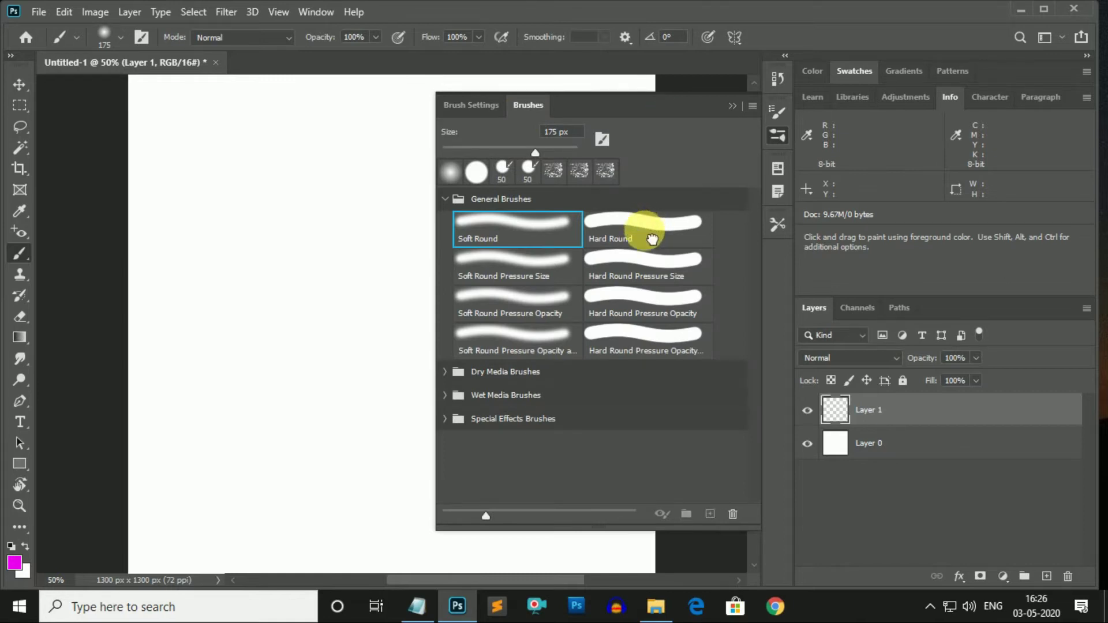
pyautogui.click(648, 232)
pyautogui.click(733, 108)
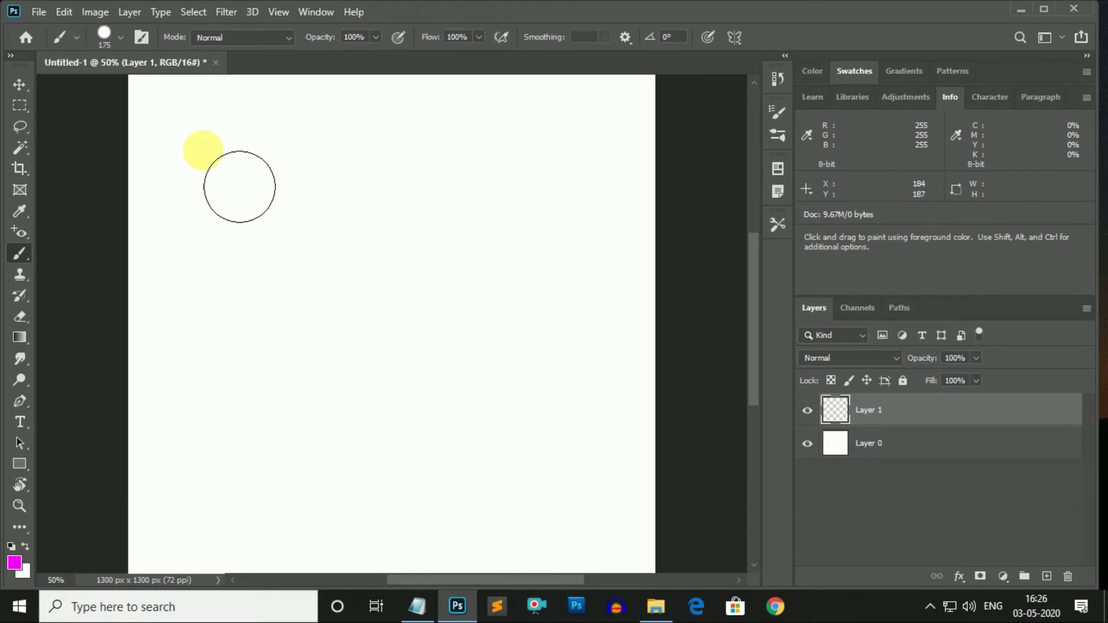
# - Stamp a dot near the top-left, Shift-click a straight-line W from it, then undo the lines
pyautogui.click(203, 143)
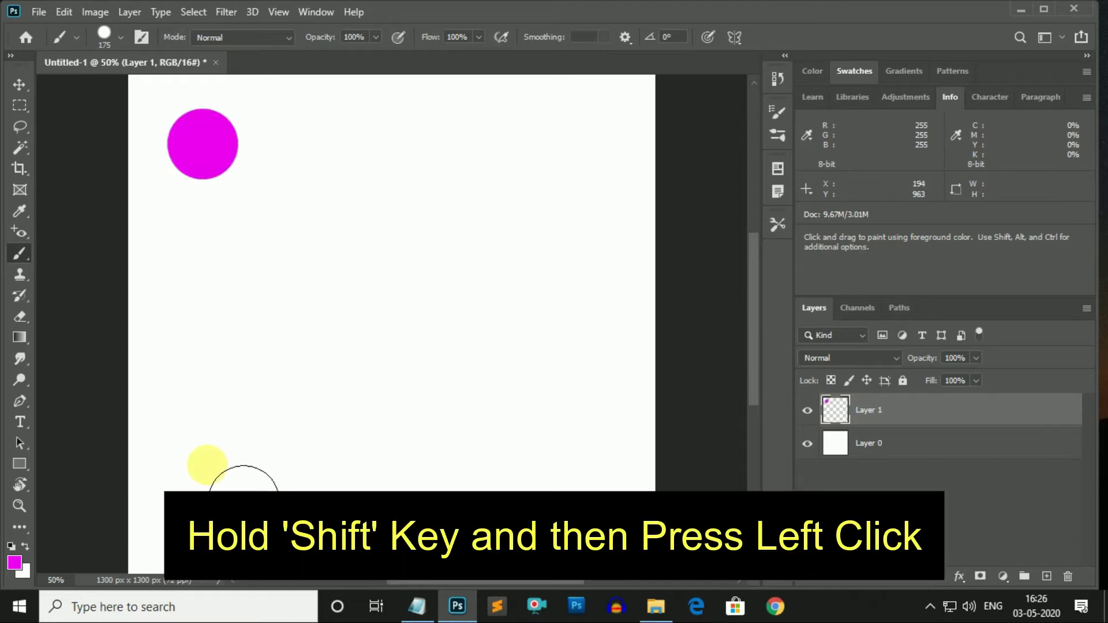
pyautogui.keyDown('shift'); pyautogui.click(207, 465); pyautogui.keyUp('shift')
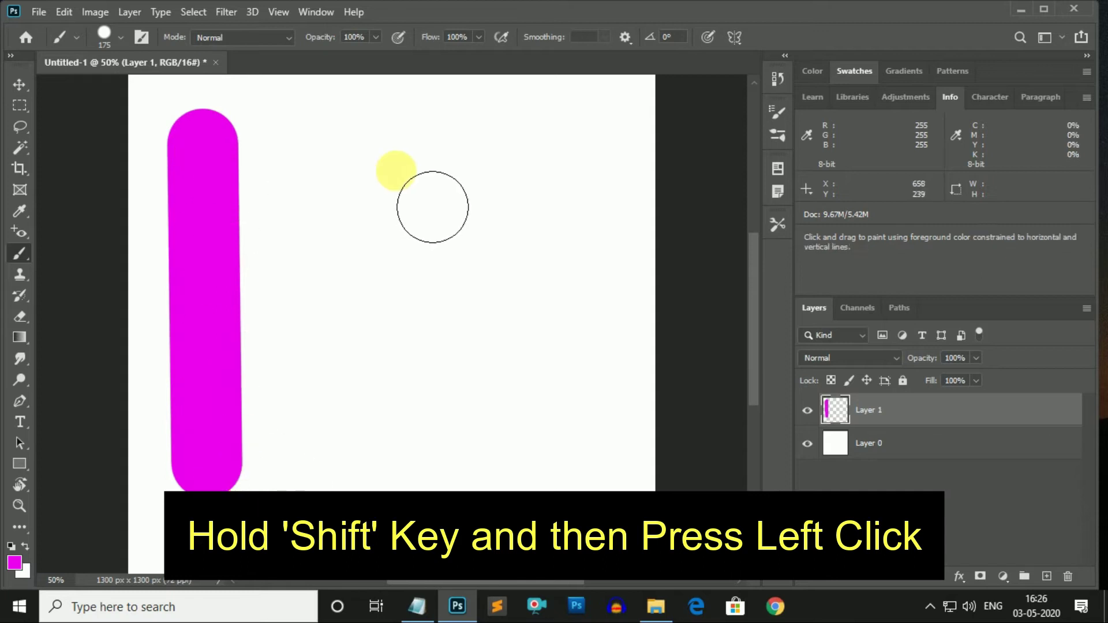
pyautogui.keyDown('shift'); pyautogui.click(387, 168); pyautogui.keyUp('shift')
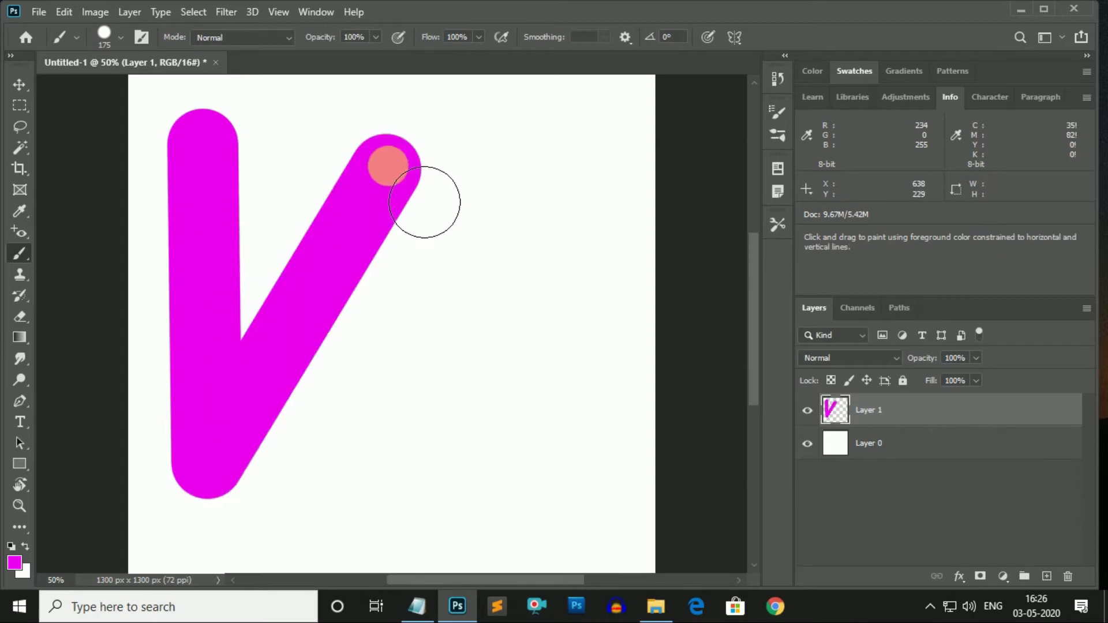
pyautogui.keyDown('shift'); pyautogui.click(480, 458); pyautogui.keyUp('shift')
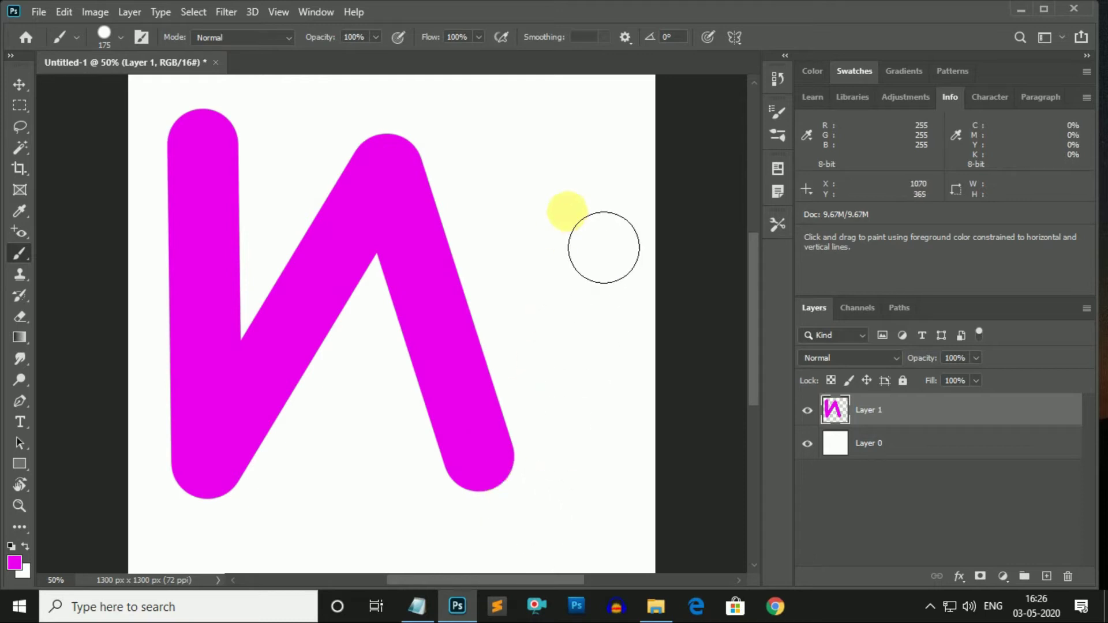
pyautogui.keyDown('shift'); pyautogui.click(590, 182); pyautogui.keyUp('shift')
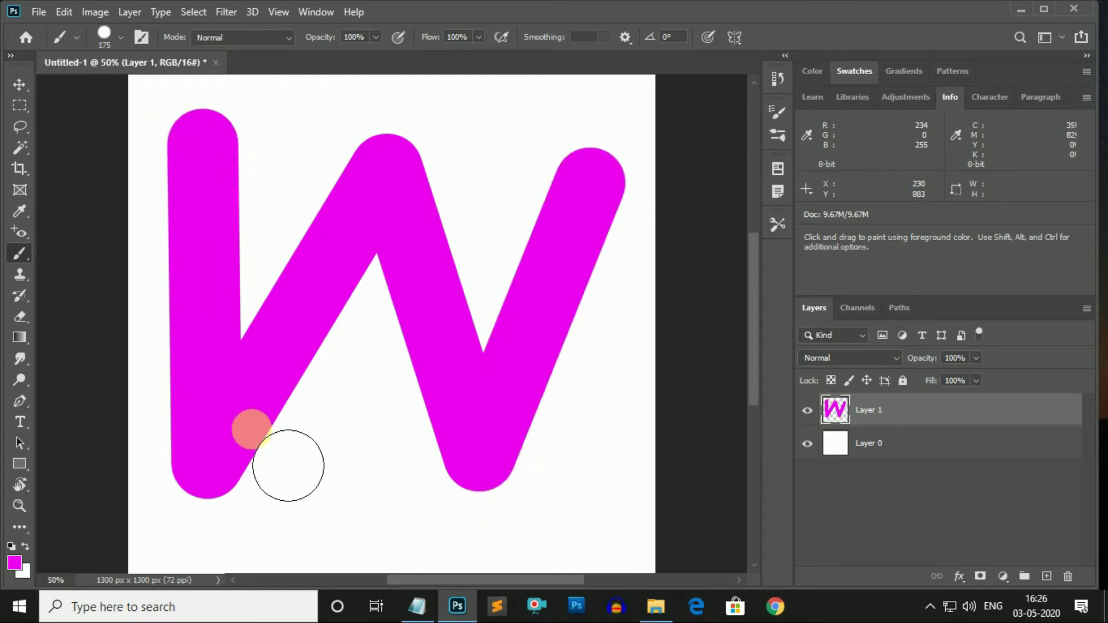
pyautogui.hotkey('ctrl', 'z')
# - Undo the remaining dot and bring up the Brush Tip Shape options in Brush Settings
pyautogui.hotkey('ctrl', 'z')
pyautogui.hotkey('ctrl', 'z')
pyautogui.hotkey('ctrl', 'z')
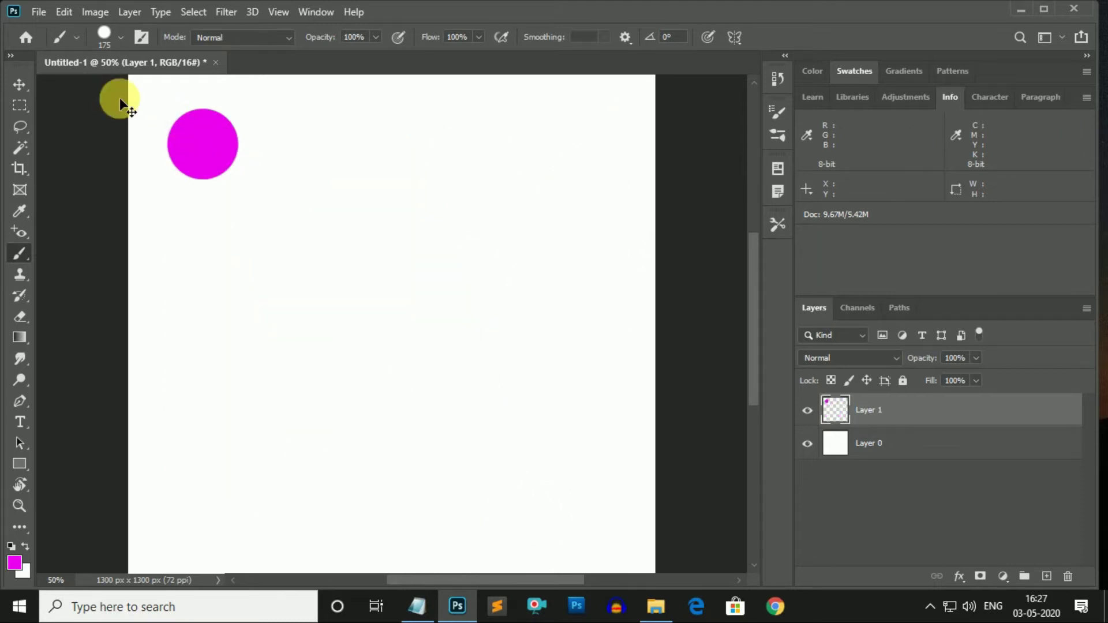
pyautogui.hotkey('ctrl', 'z')
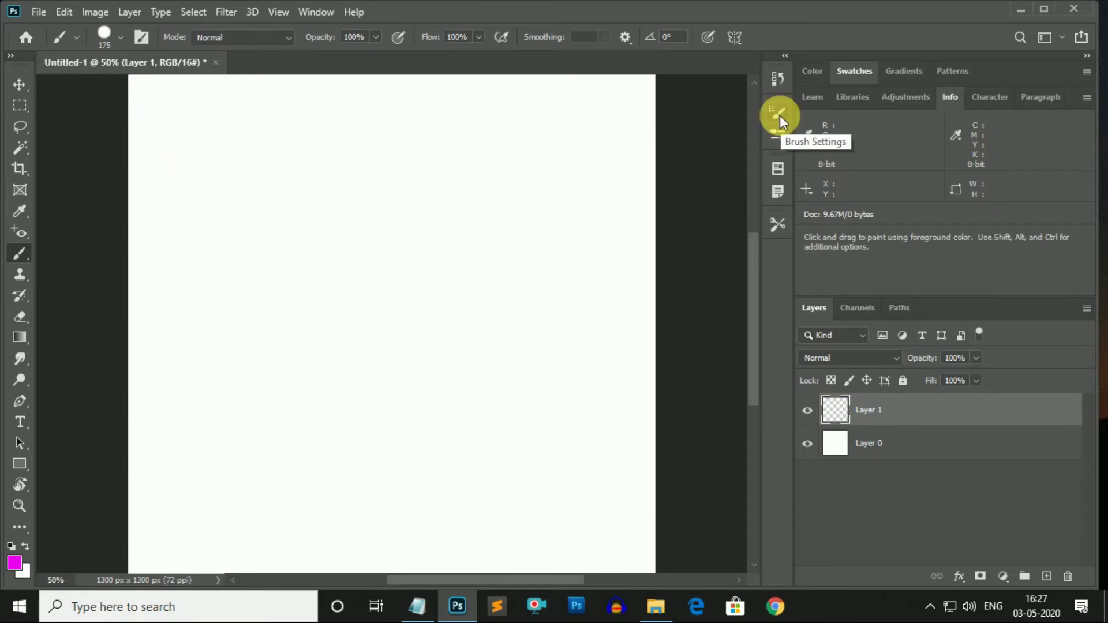
pyautogui.click(780, 113)
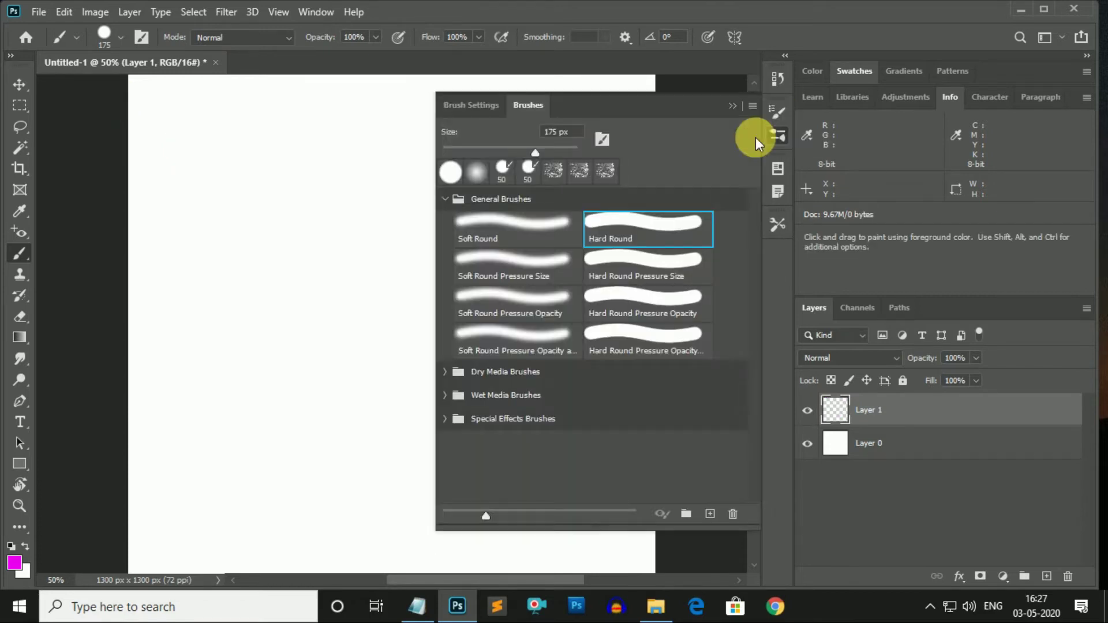
pyautogui.click(466, 105)
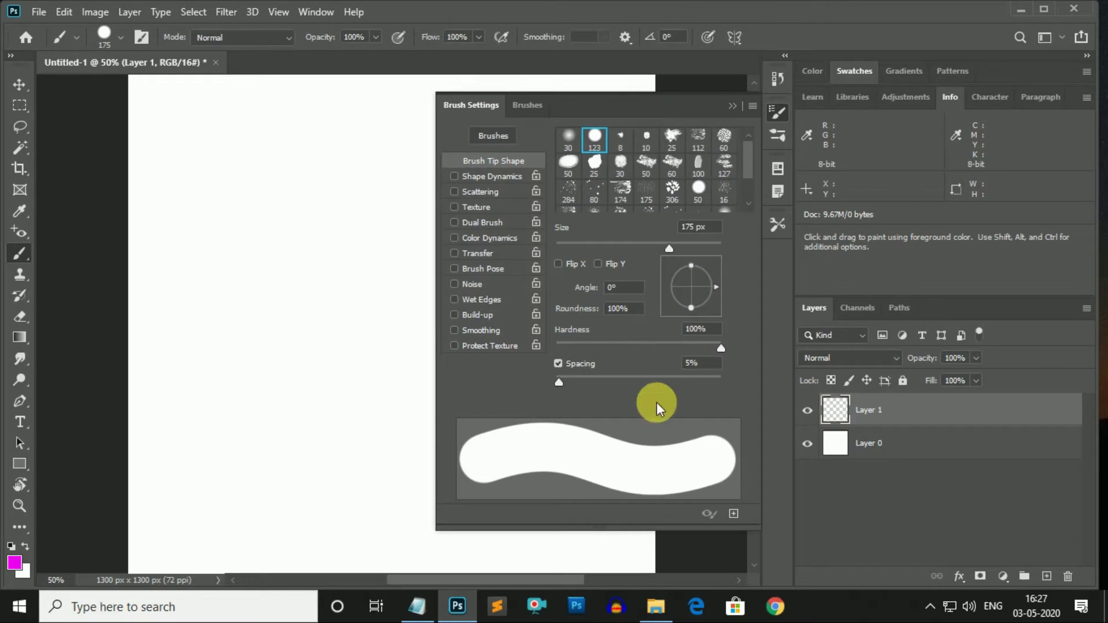
# - Try the 50, 25, textured 30, 100 bristle and splatter tips, settling on the 123 px hard round
pyautogui.click(569, 162)
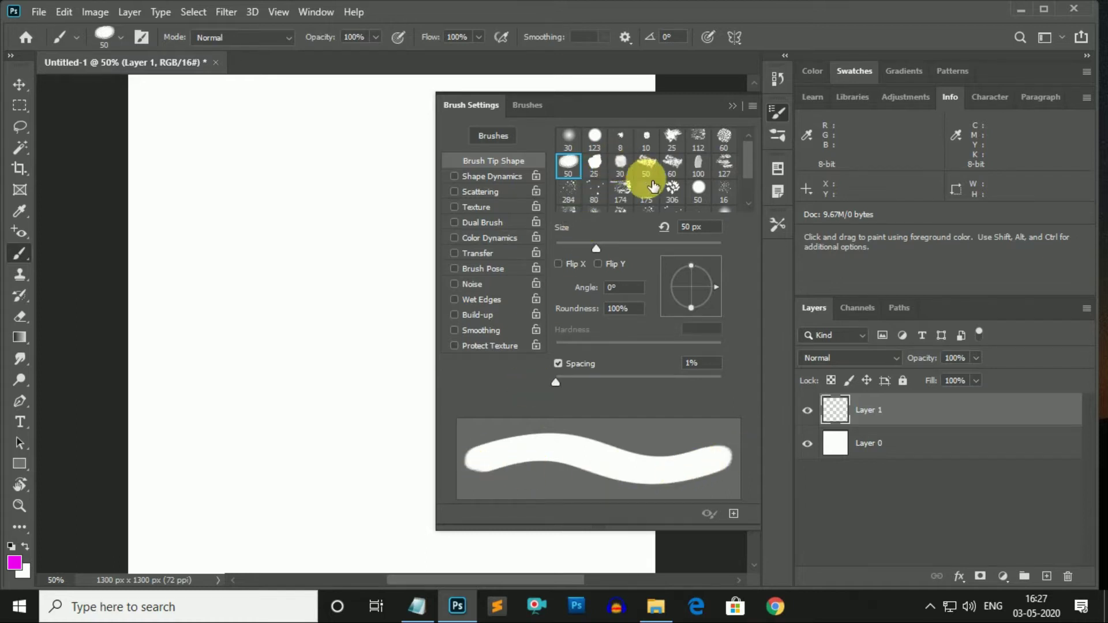
pyautogui.click(596, 164)
pyautogui.click(621, 163)
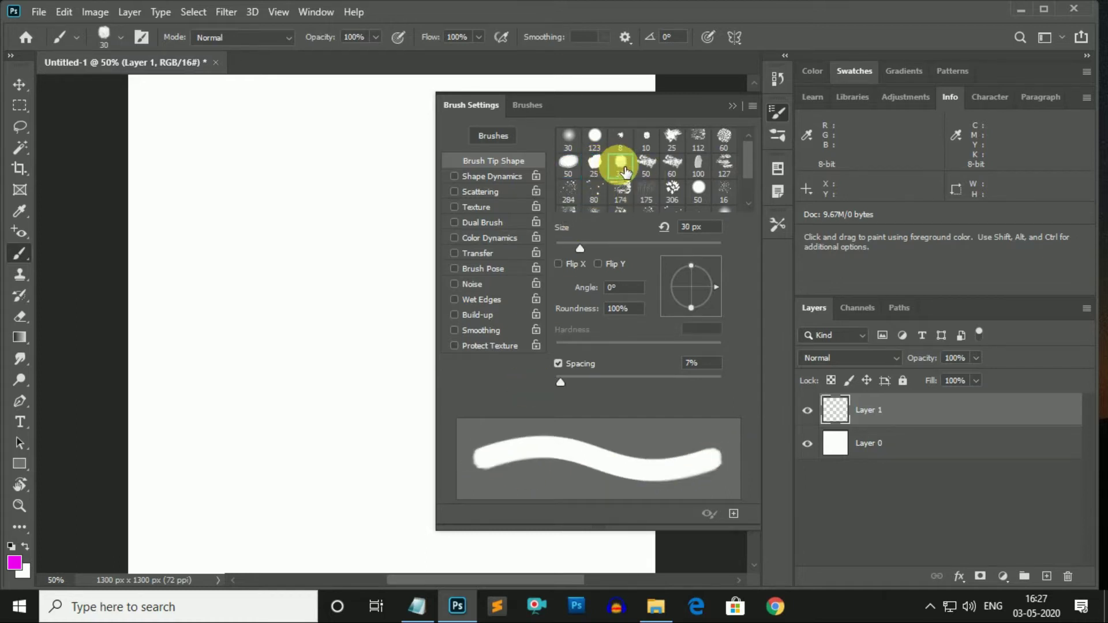
pyautogui.click(677, 166)
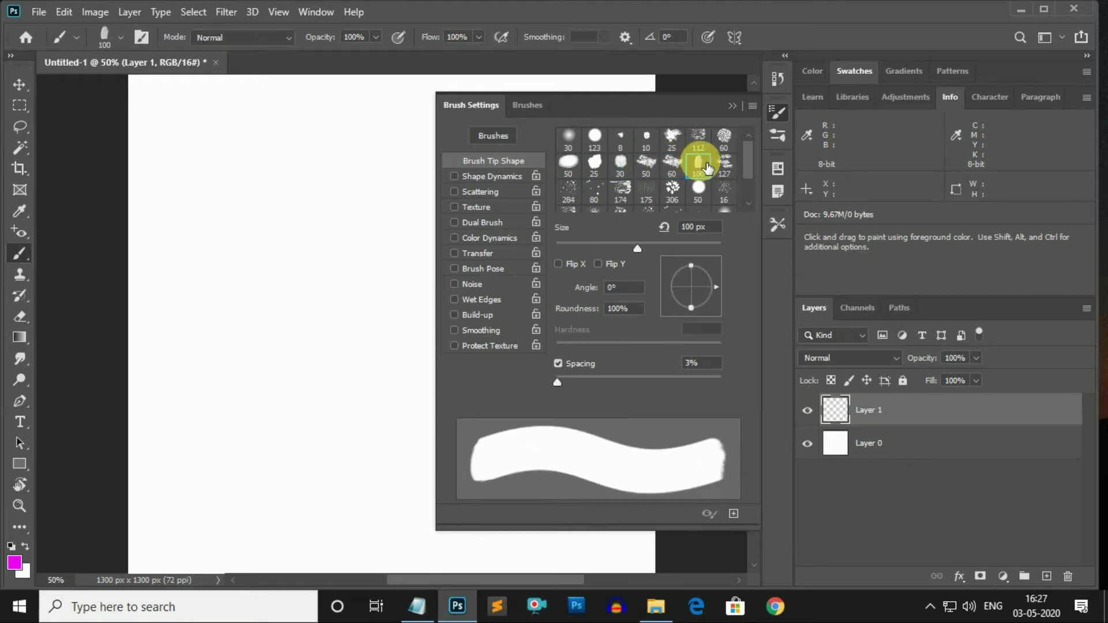
pyautogui.click(700, 141)
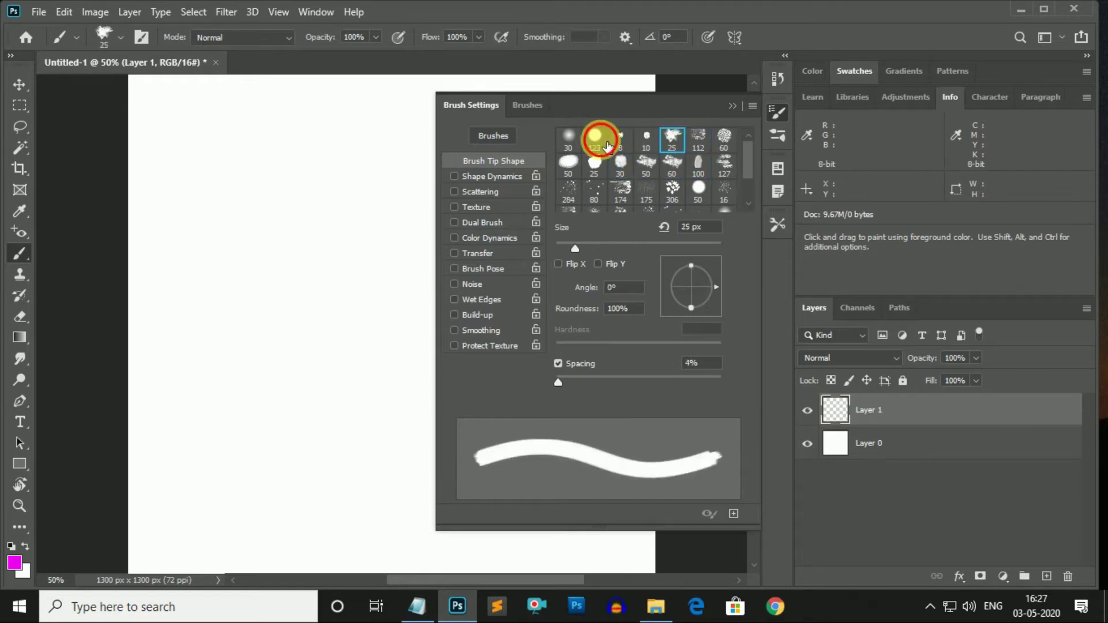
pyautogui.click(595, 138)
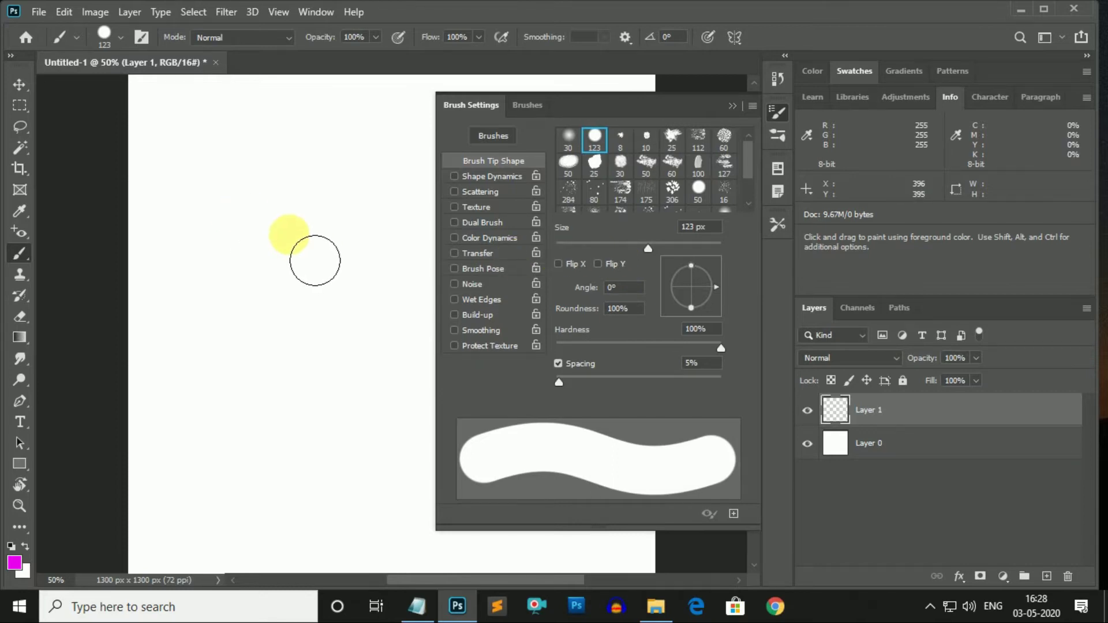
# - Resize the round brush tip to 90 px and flatten it to 81% roundness
pyautogui.moveTo(648, 248); pyautogui.dragTo(582, 249)
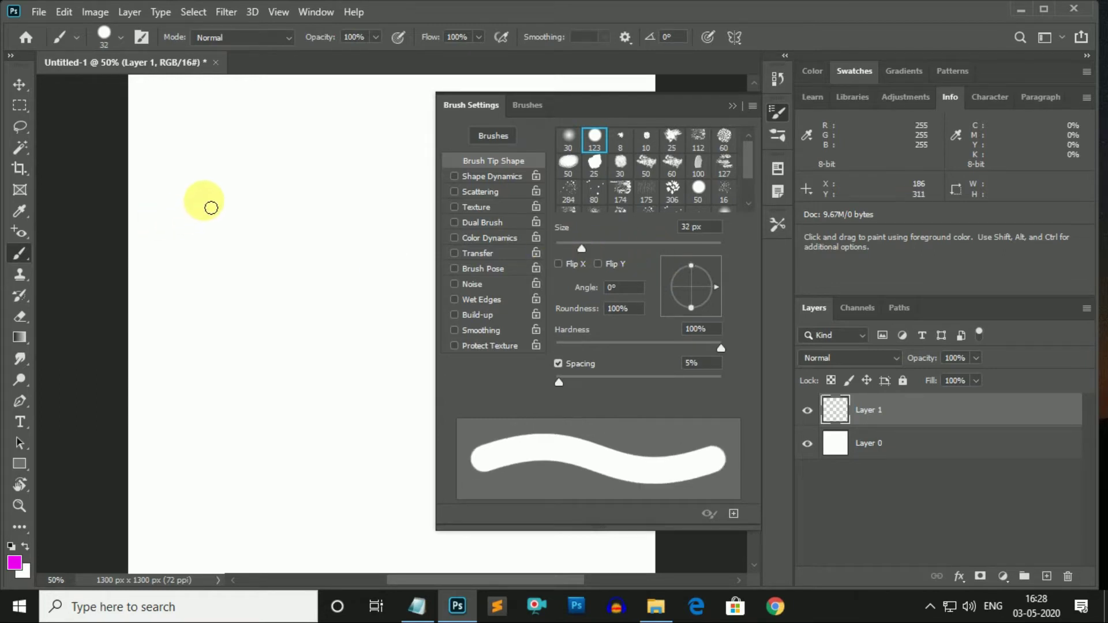
pyautogui.moveTo(582, 249)
pyautogui.mouseDown()
pyautogui.moveTo(649, 249)
pyautogui.moveTo(629, 250)
pyautogui.mouseUp()
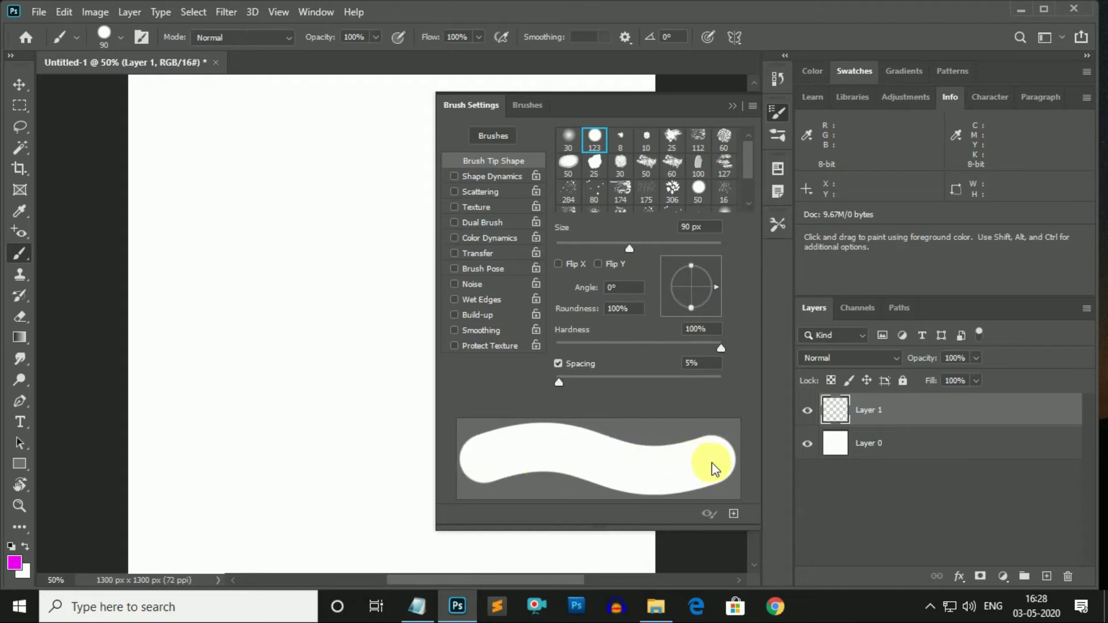
pyautogui.moveTo(691, 308)
pyautogui.mouseDown()
pyautogui.moveTo(690, 291)
pyautogui.moveTo(697, 309)
pyautogui.mouseUp()
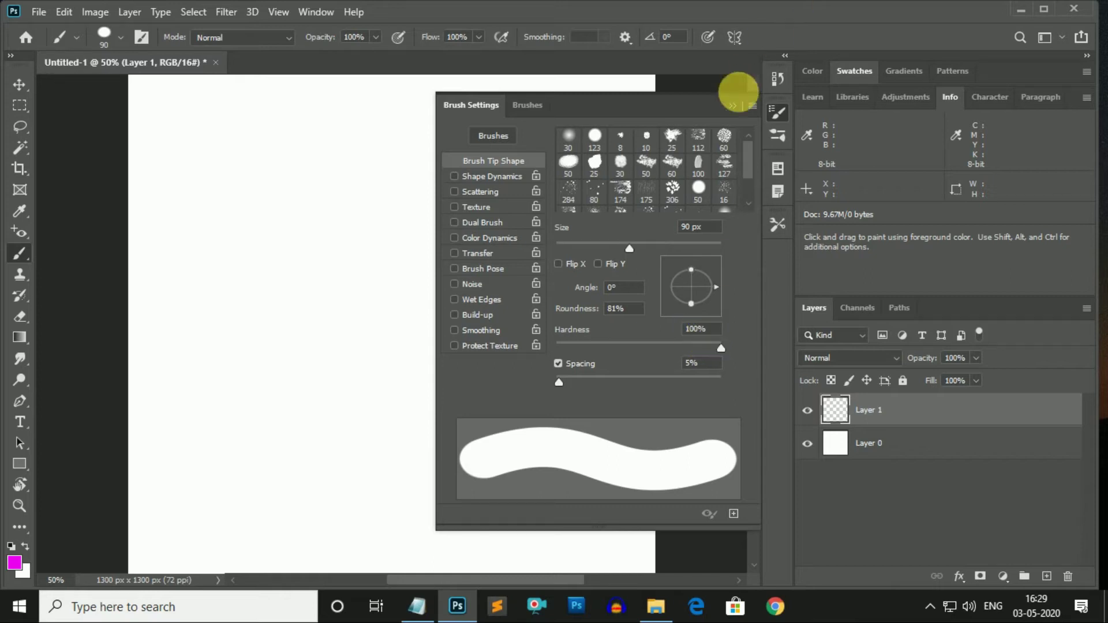
# - Paint a thick magenta vertical stroke on the left, then lower brush hardness to 30%
pyautogui.click(734, 105)
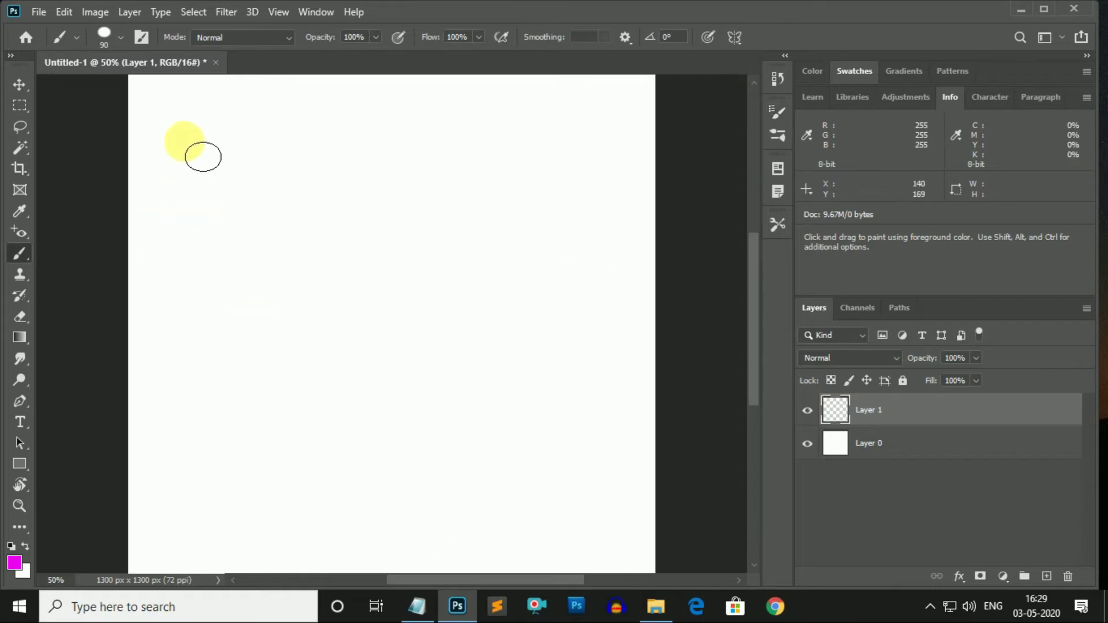
pyautogui.moveTo(185, 144); pyautogui.dragTo(207, 491)
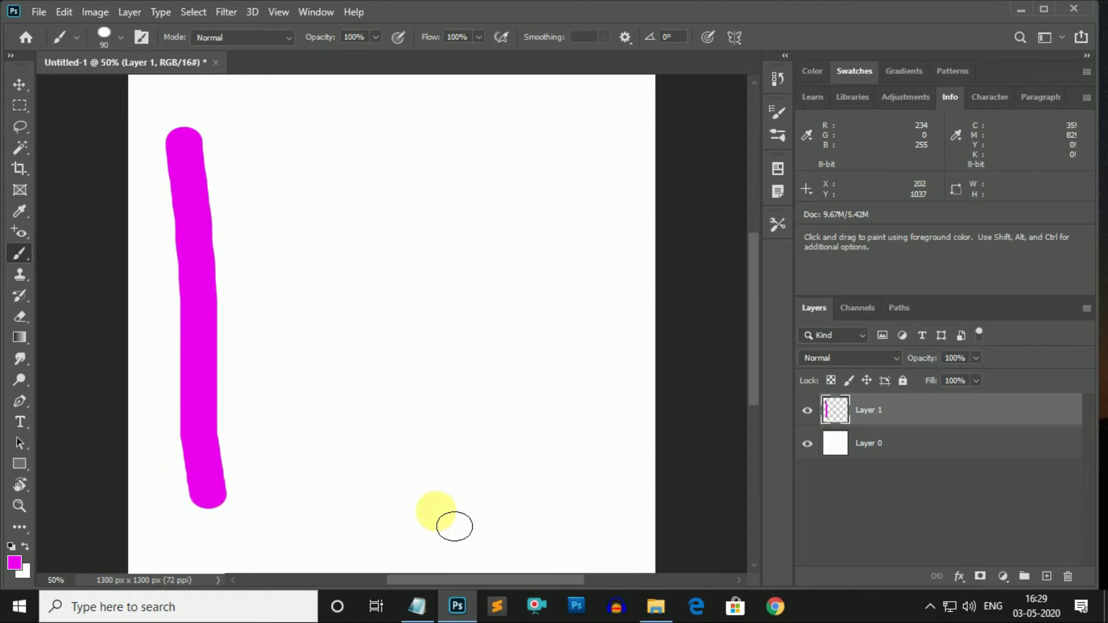
pyautogui.click(776, 115)
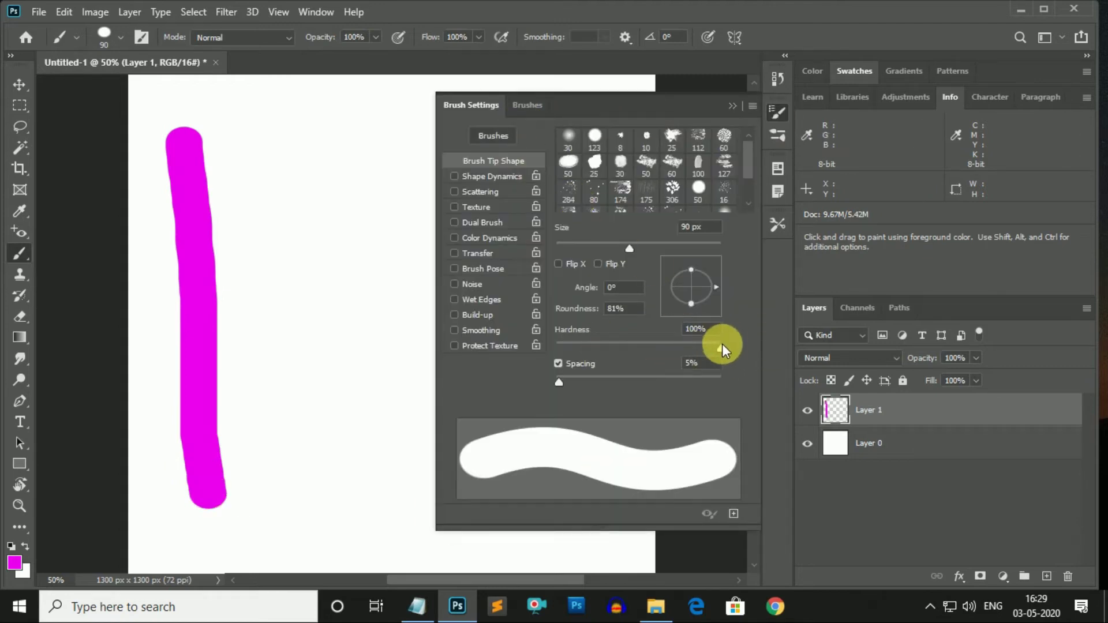
pyautogui.moveTo(723, 345); pyautogui.dragTo(591, 349)
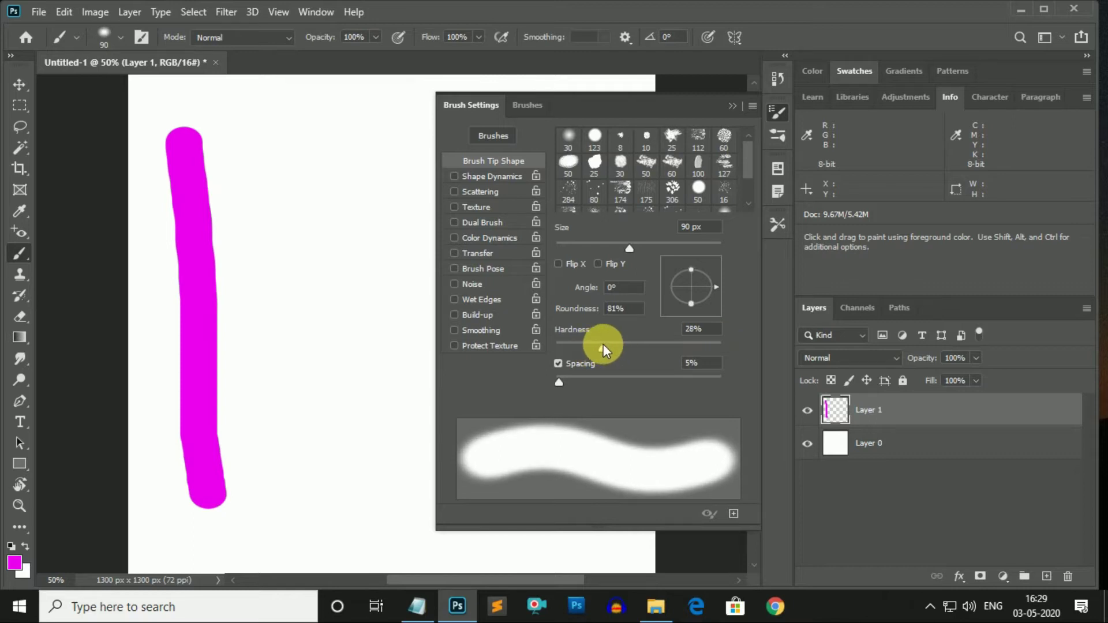
pyautogui.click(734, 107)
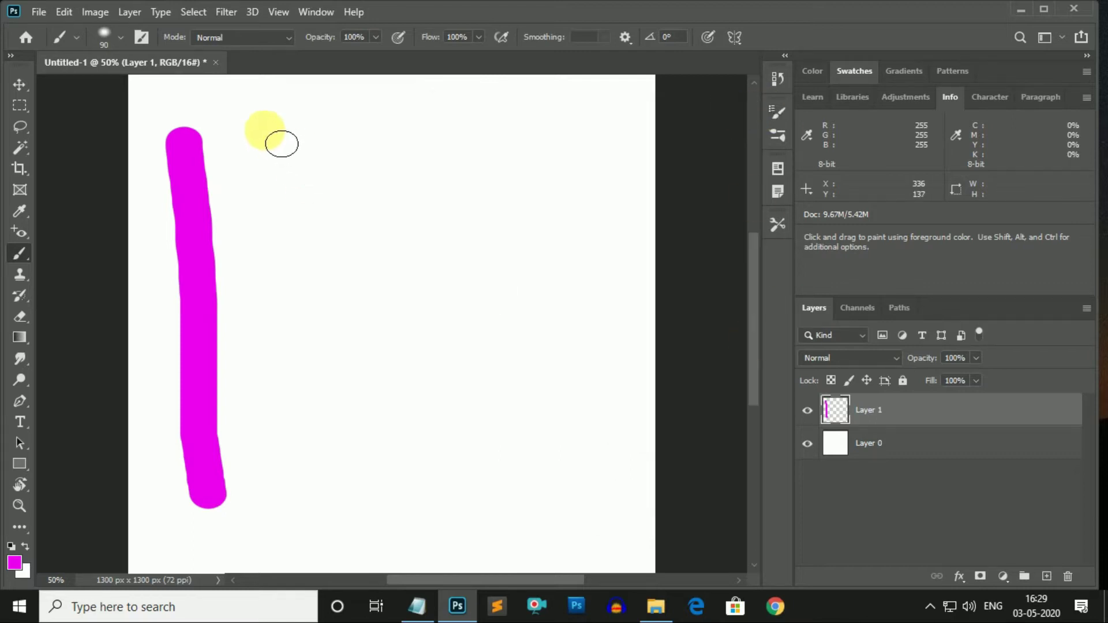
# - Paint a second, soft-edged diagonal magenta stroke beside the first
pyautogui.moveTo(277, 136); pyautogui.dragTo(422, 492)
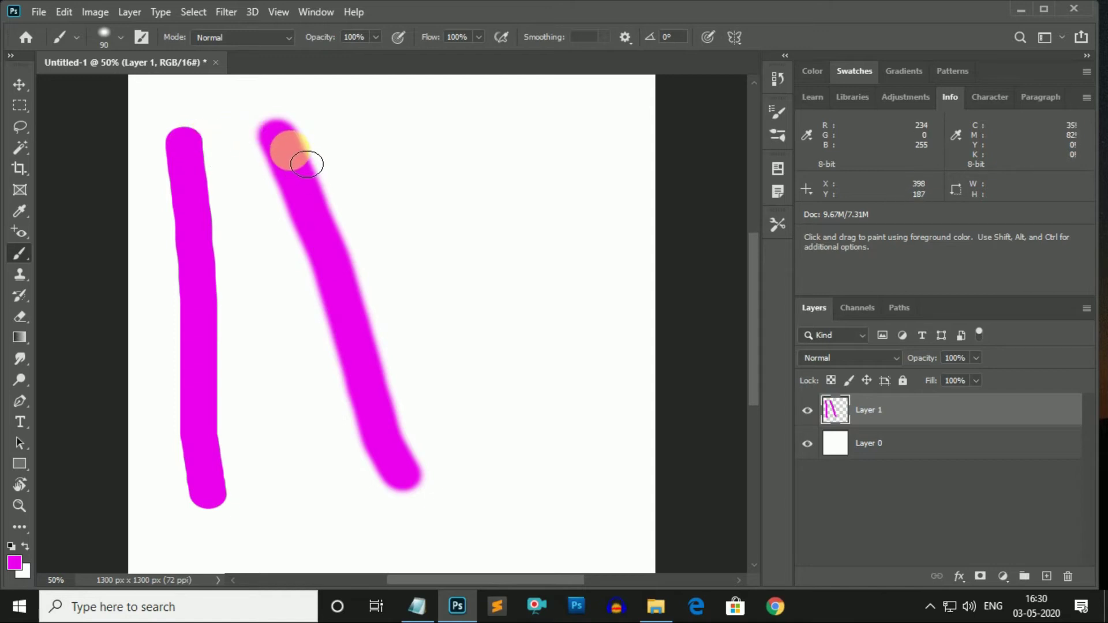
pyautogui.click(778, 115)
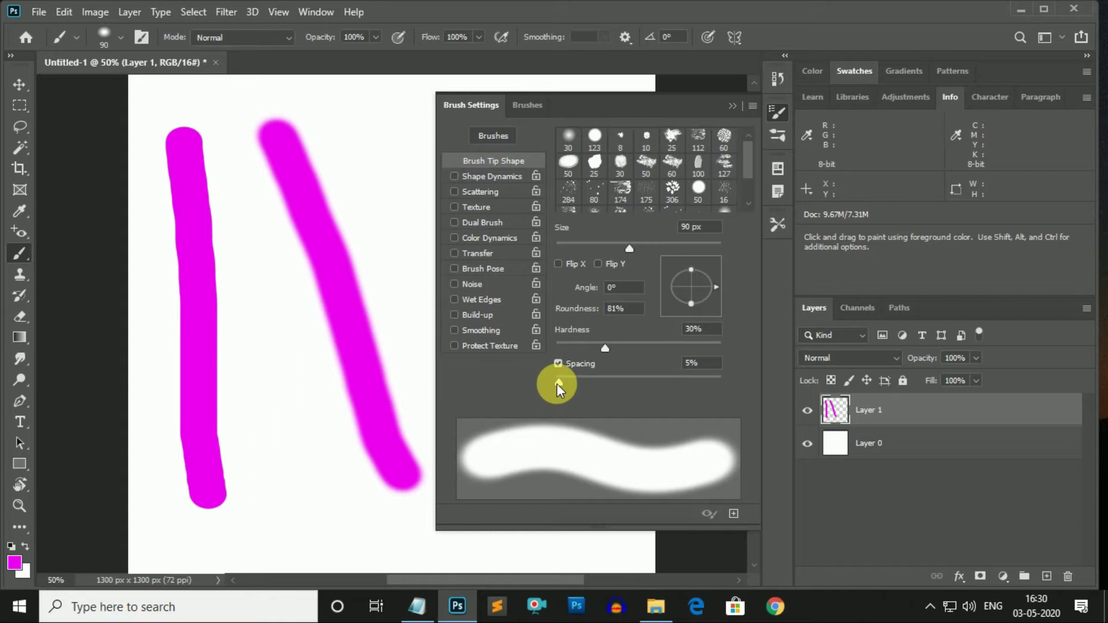
# - Set the brush to 25 px, 100% hardness and 249% spacing for separate dots
pyautogui.moveTo(557, 385); pyautogui.dragTo(646, 385)
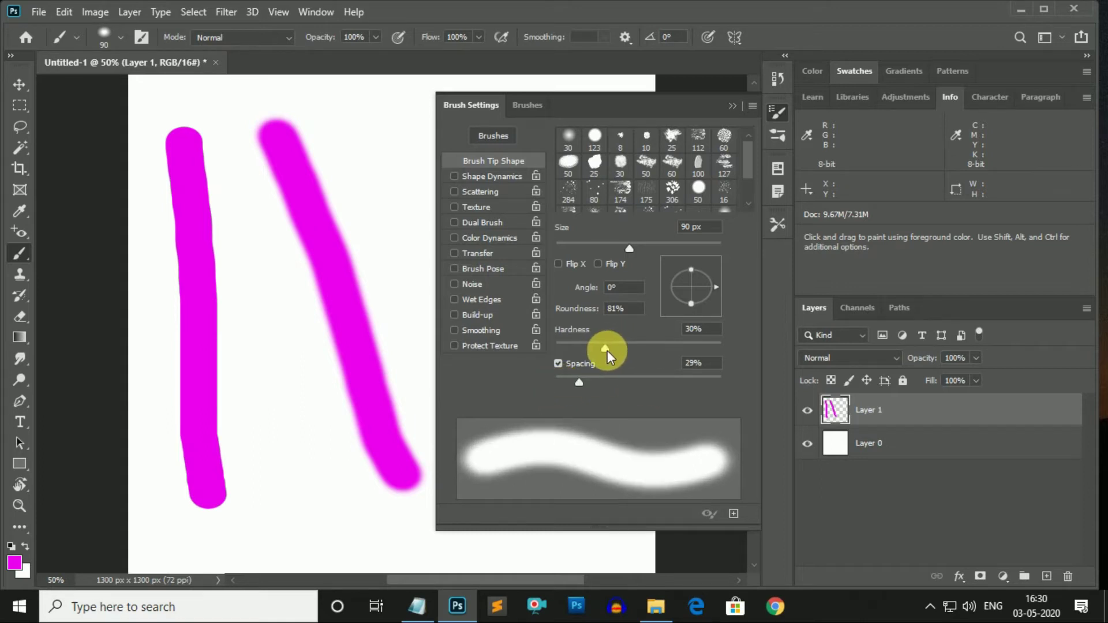
pyautogui.moveTo(607, 350); pyautogui.dragTo(767, 351)
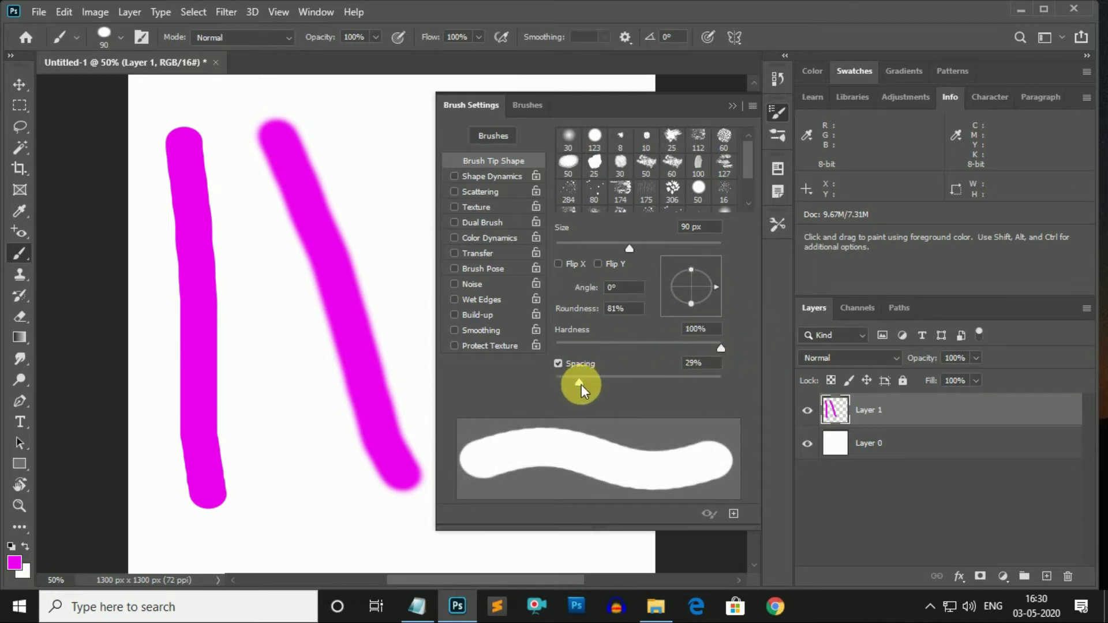
pyautogui.moveTo(580, 383); pyautogui.dragTo(668, 388)
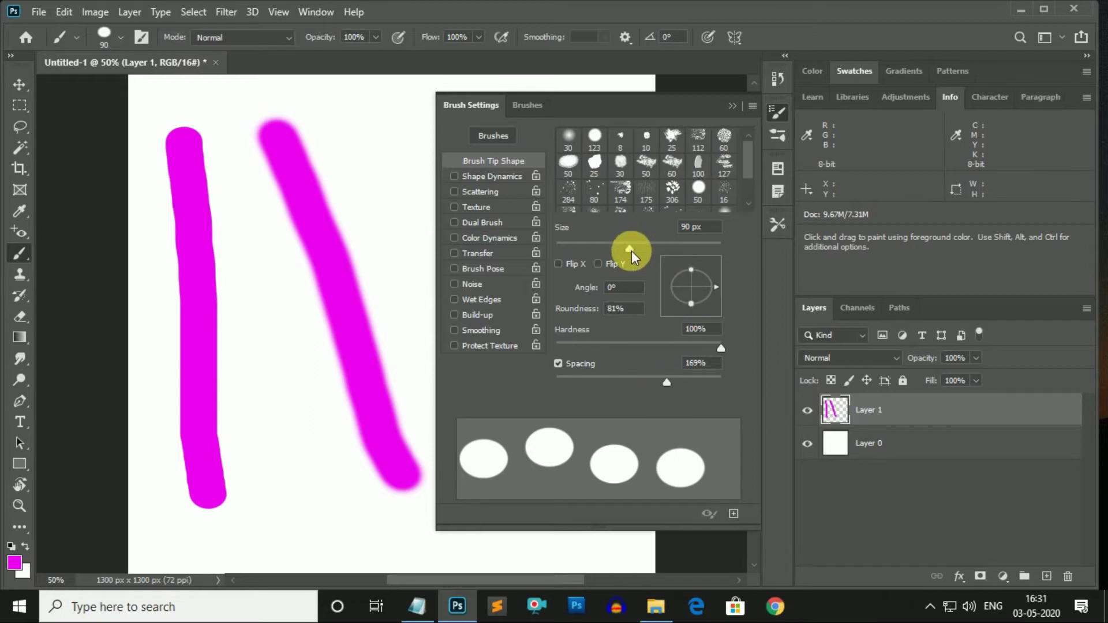
pyautogui.moveTo(605, 252); pyautogui.dragTo(576, 255)
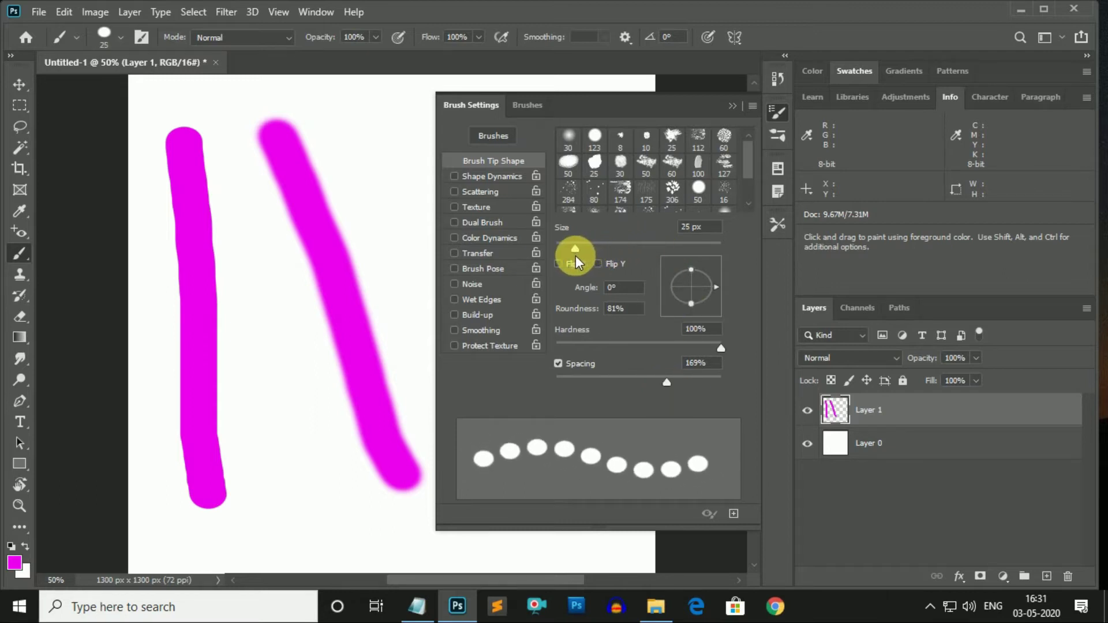
pyautogui.moveTo(667, 382); pyautogui.dragTo(684, 380)
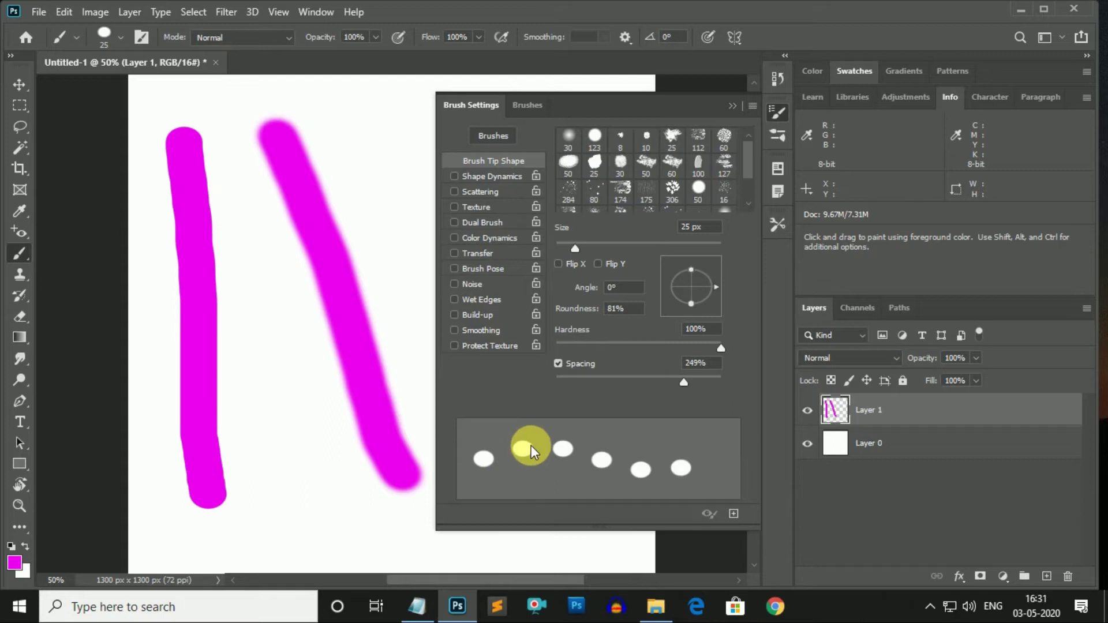
pyautogui.click(733, 107)
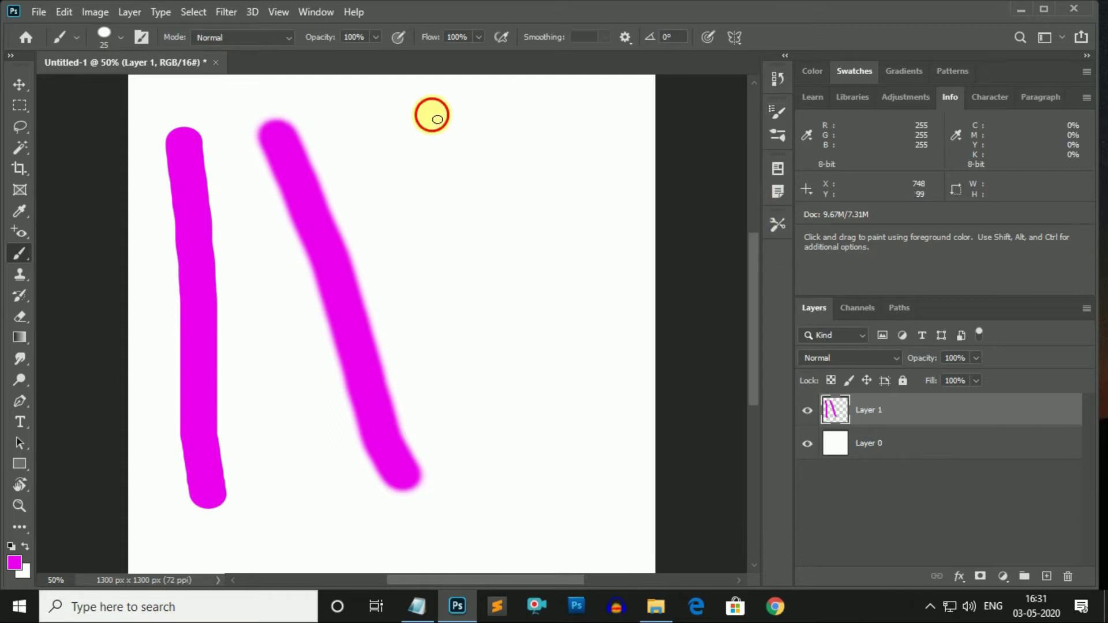
# - Paint a dotted magenta V stroke near the top of the canvas
pyautogui.moveTo(432, 114)
pyautogui.mouseDown()
pyautogui.moveTo(518, 534)
pyautogui.moveTo(576, 97)
pyautogui.mouseUp()
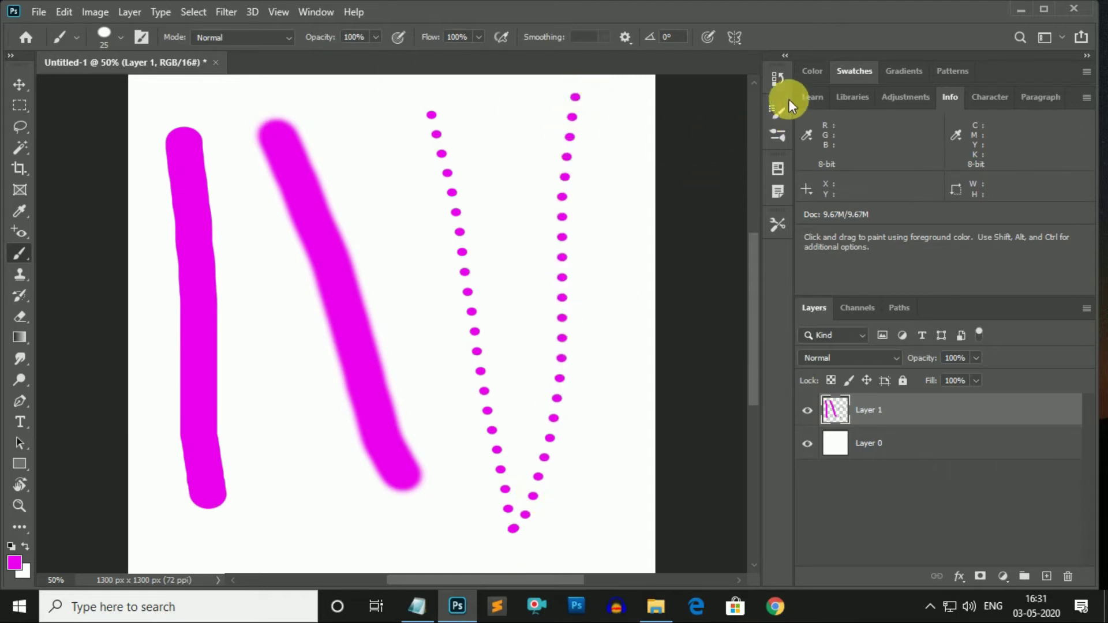
pyautogui.click(780, 111)
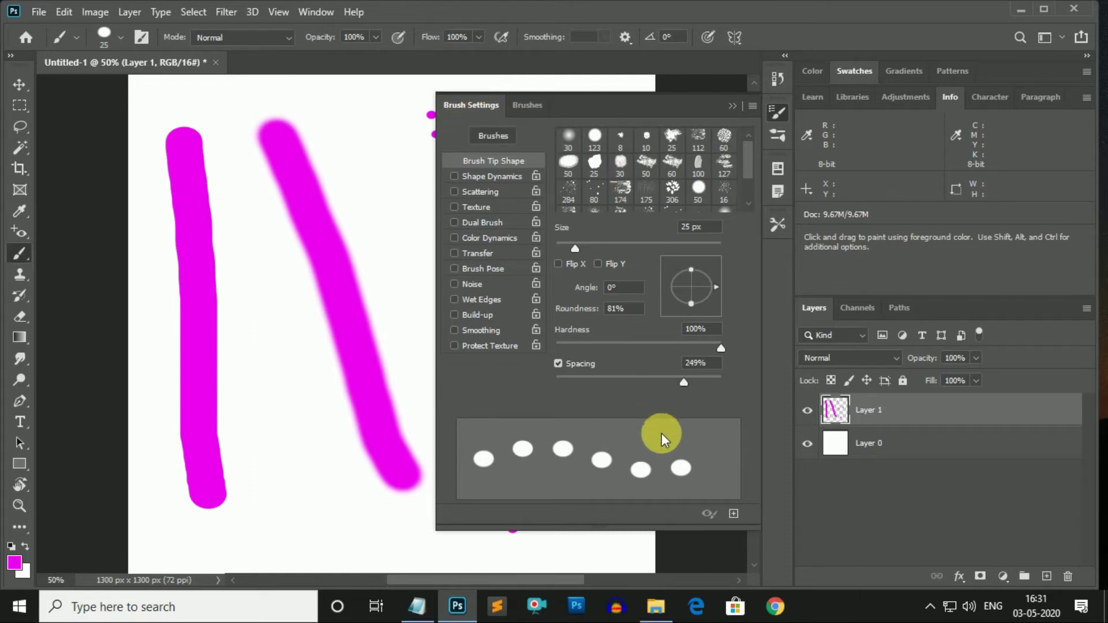
pyautogui.click(733, 106)
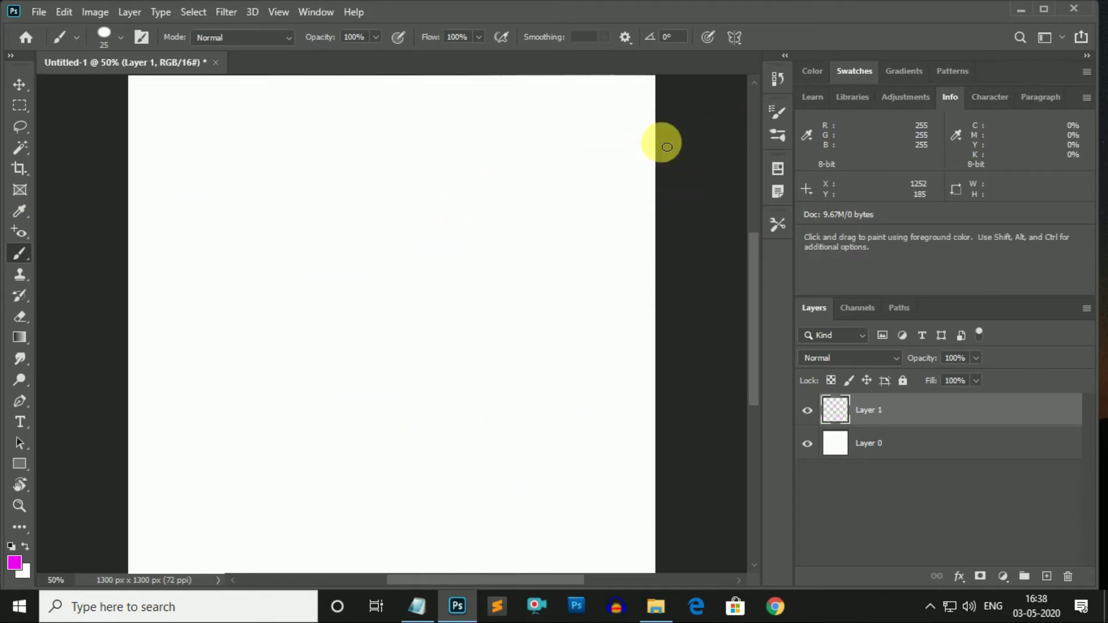
# - Drop brush spacing from 249% to 1% so the 25 px tip paints continuously
pyautogui.click(772, 116)
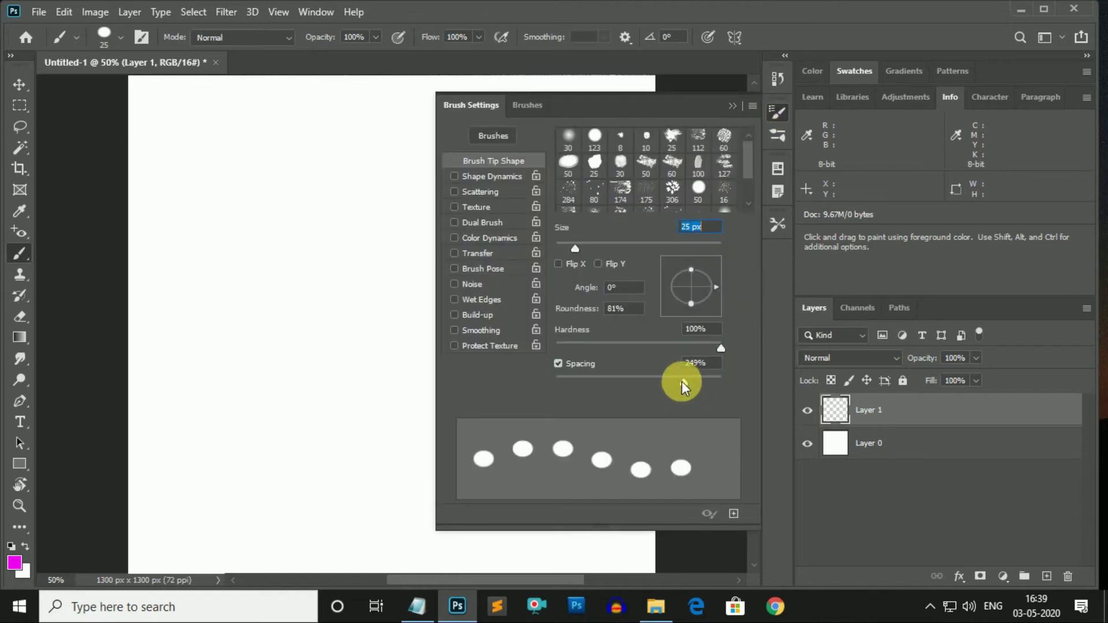
pyautogui.moveTo(684, 381); pyautogui.dragTo(555, 381)
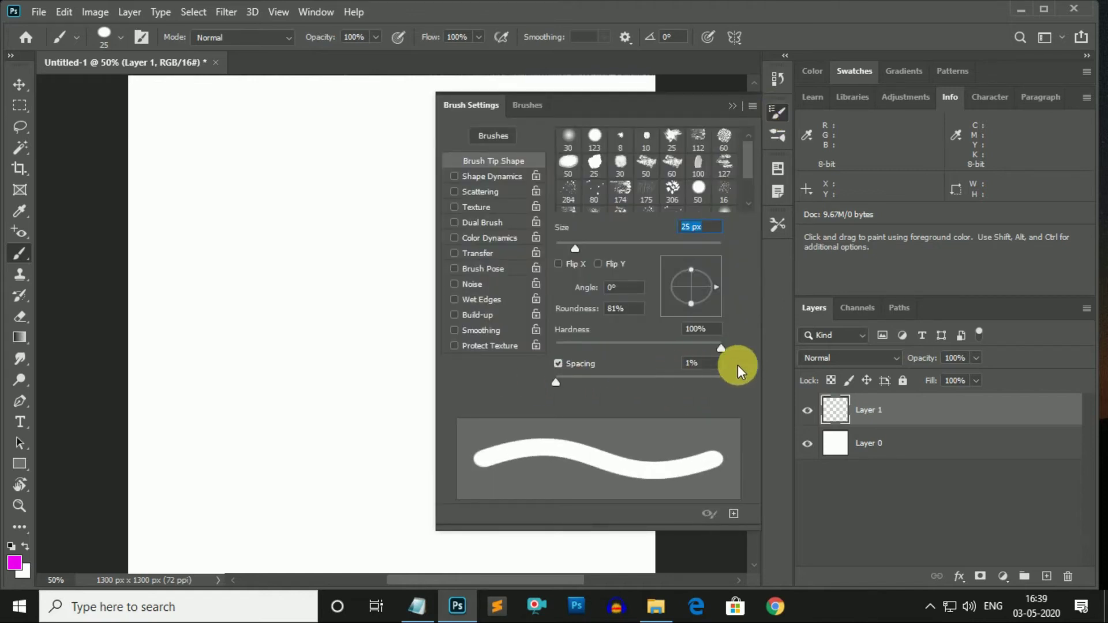
pyautogui.click(733, 105)
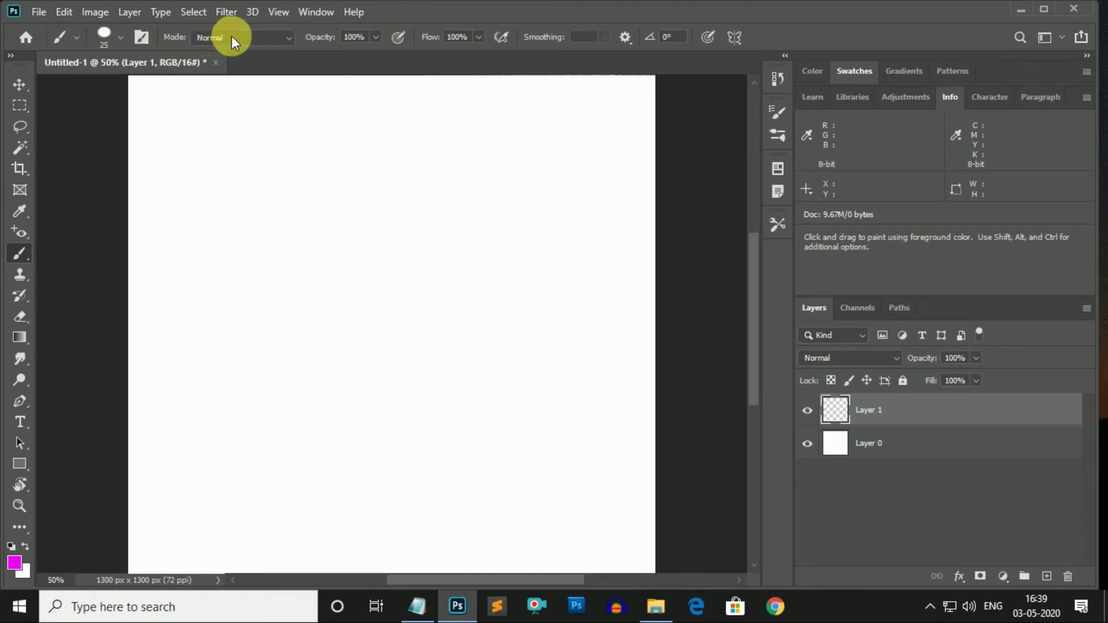
# - Keep Normal blend mode, enlarge the brush to 100 px, and paint a long vertical magenta stroke
pyautogui.click(281, 41)
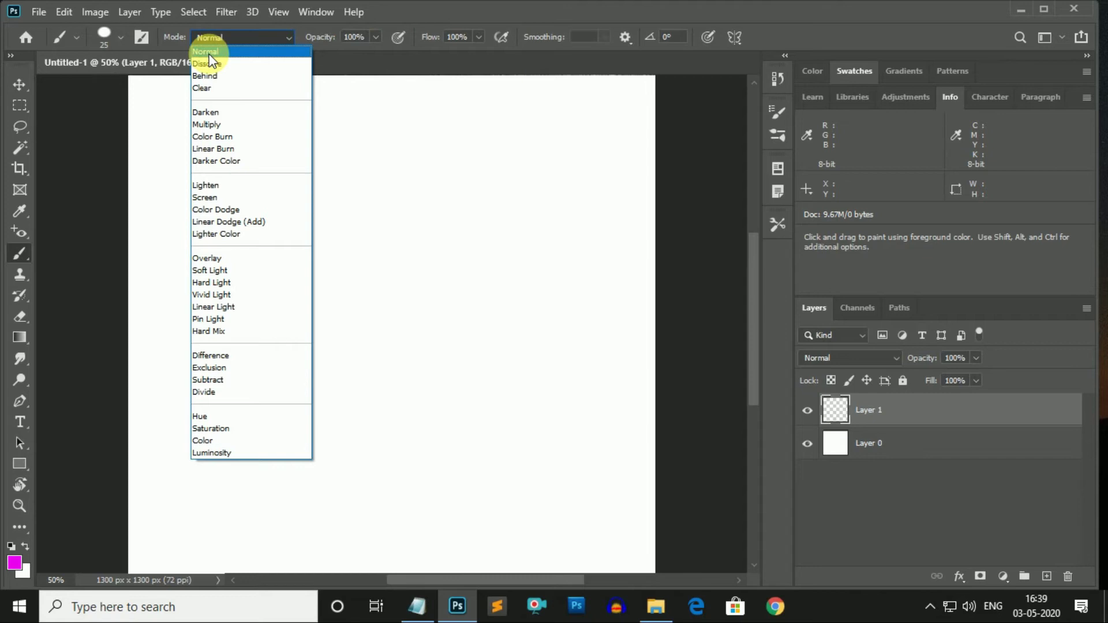
pyautogui.click(208, 55)
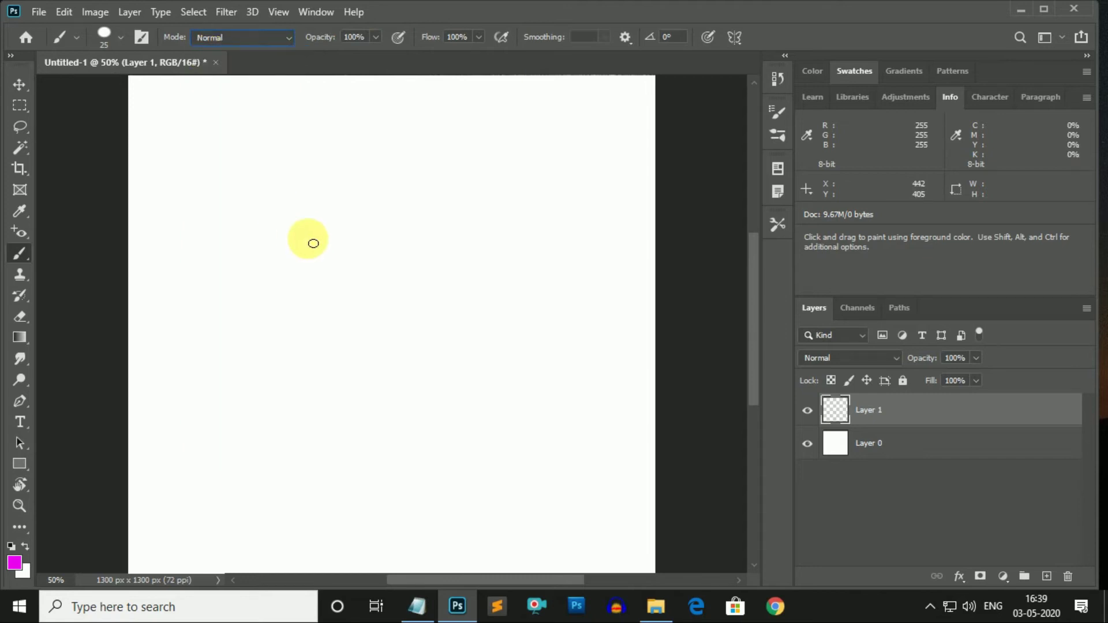
pyautogui.press(']')
pyautogui.press(']')
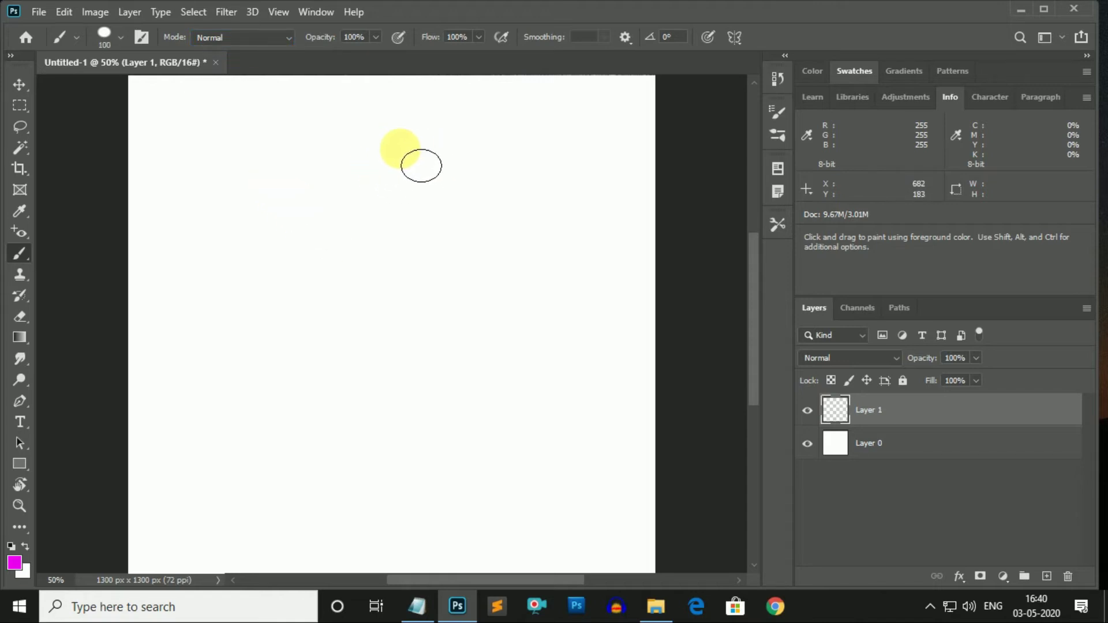
pyautogui.moveTo(363, 141); pyautogui.dragTo(369, 461)
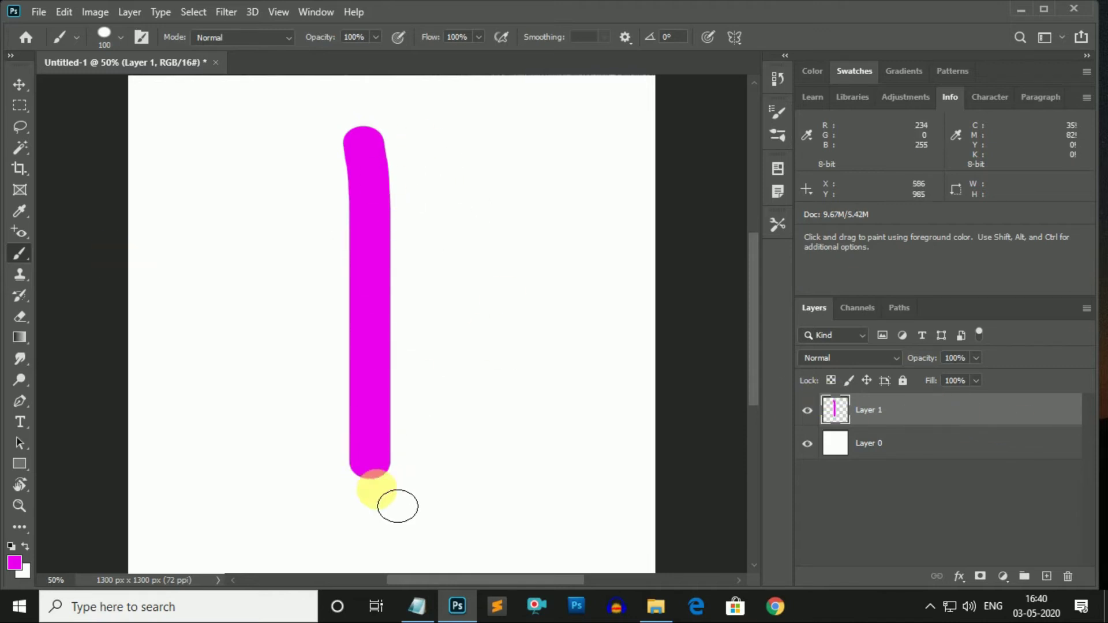
# - Switch the brush mode to Dissolve and paint a rough-edged magenta stroke, zooming in to inspect it
pyautogui.click(290, 39)
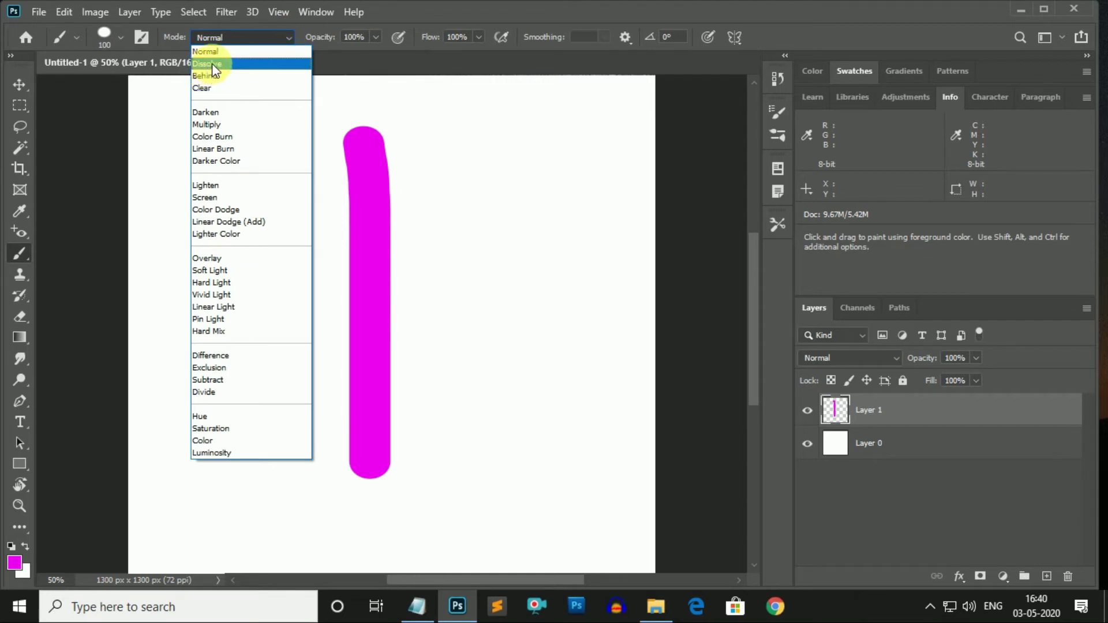
pyautogui.click(212, 64)
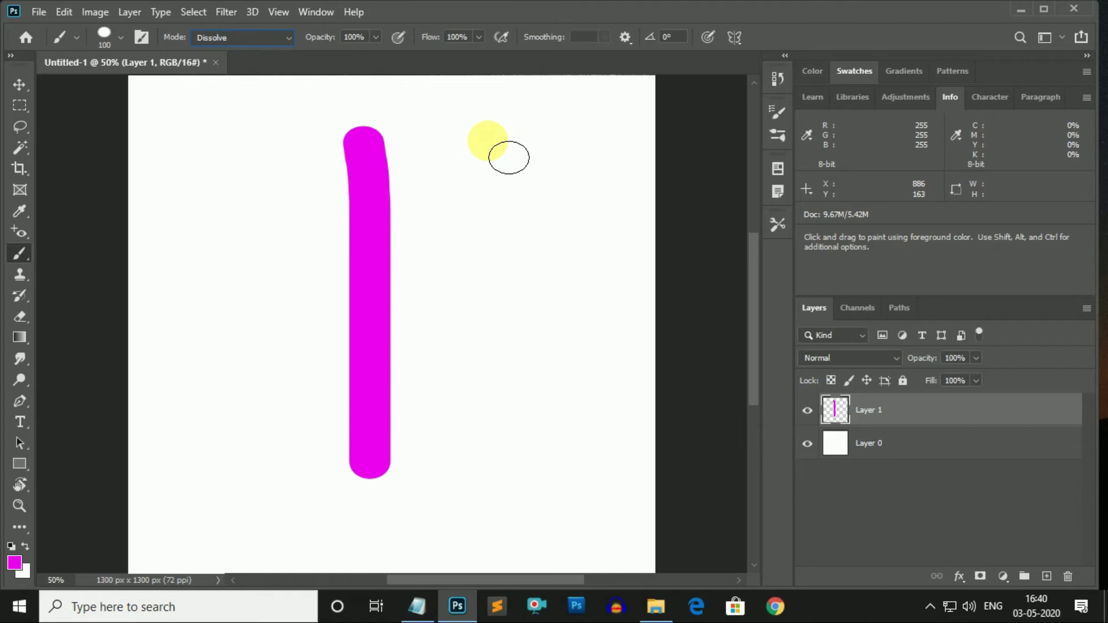
pyautogui.moveTo(487, 141); pyautogui.dragTo(518, 506)
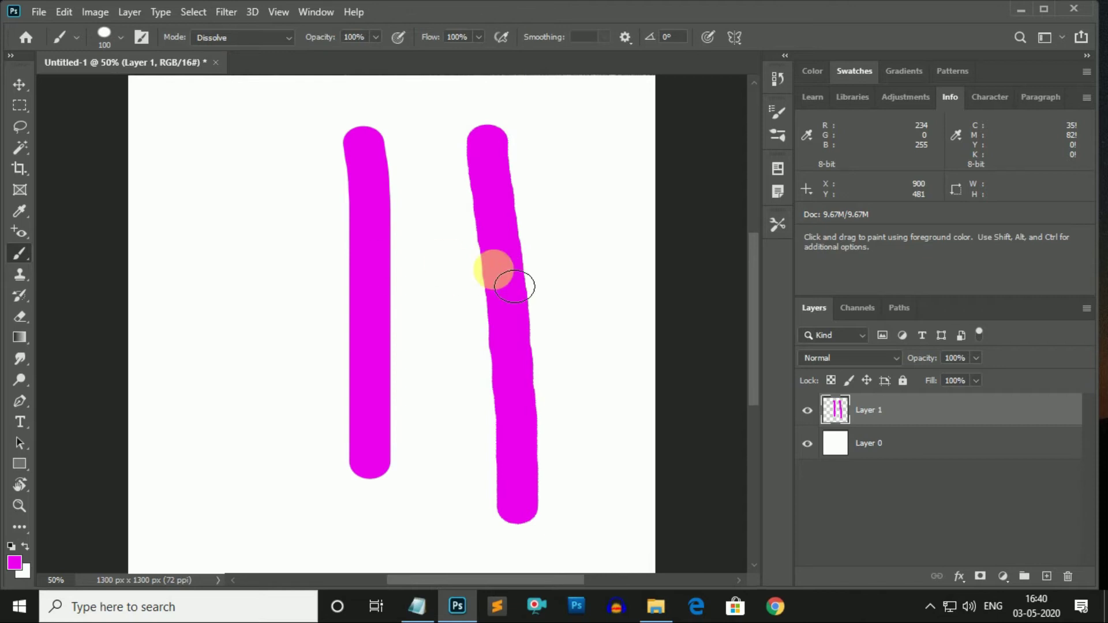
pyautogui.hotkey('ctrl', '+')
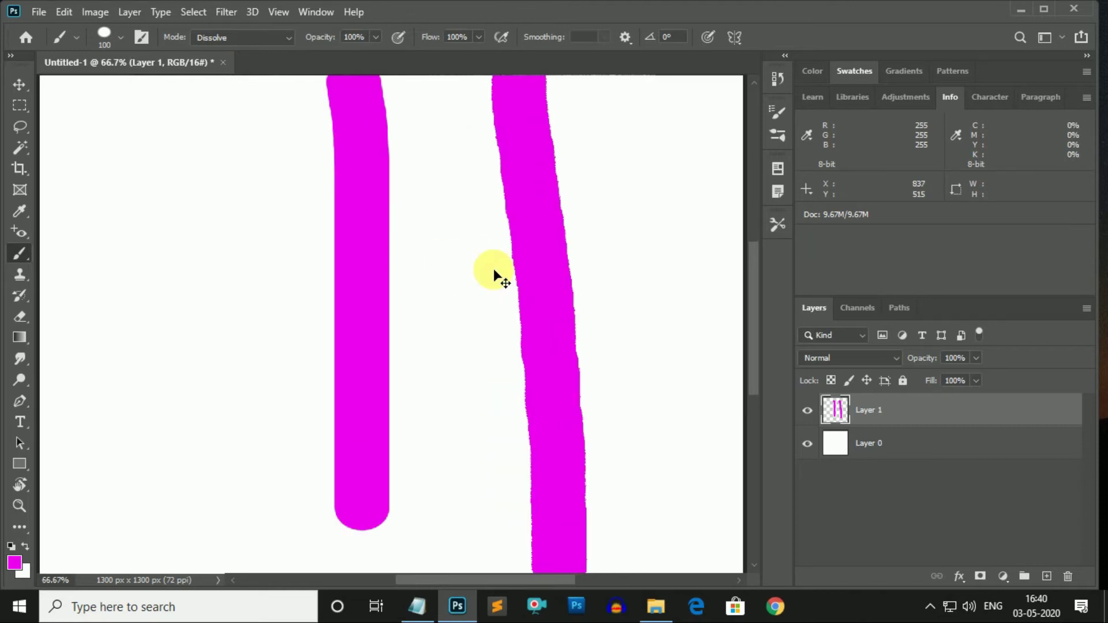
pyautogui.hotkey('ctrl', '+')
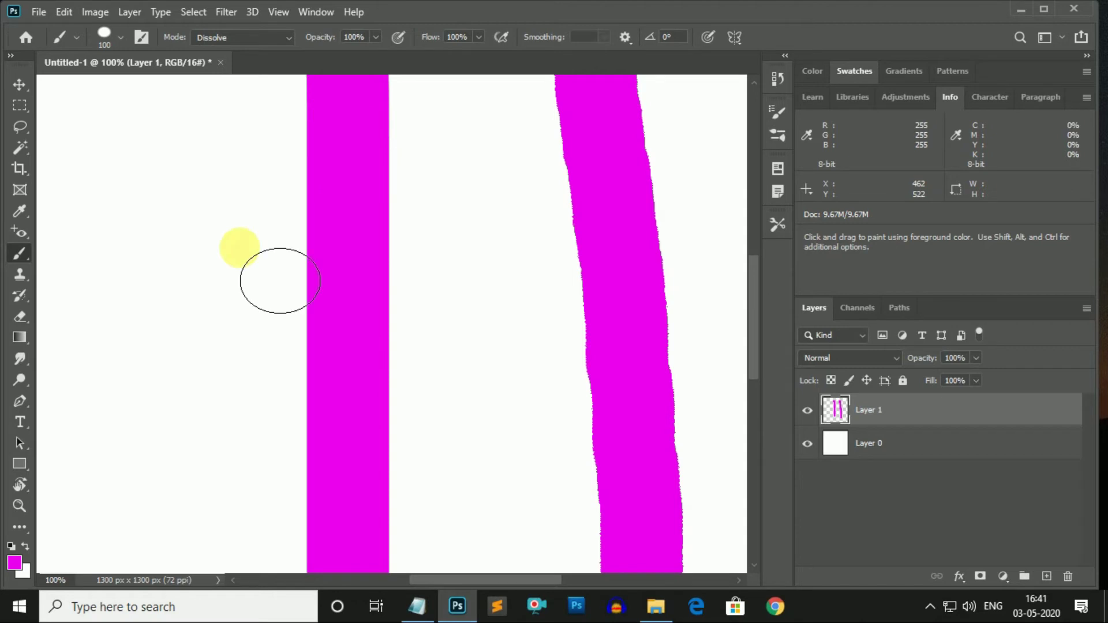
pyautogui.hotkey('ctrl', '-')
# - Undo the Dissolve stroke and set the foreground colour to red (ff0000)
pyautogui.hotkey('ctrl', 'z')
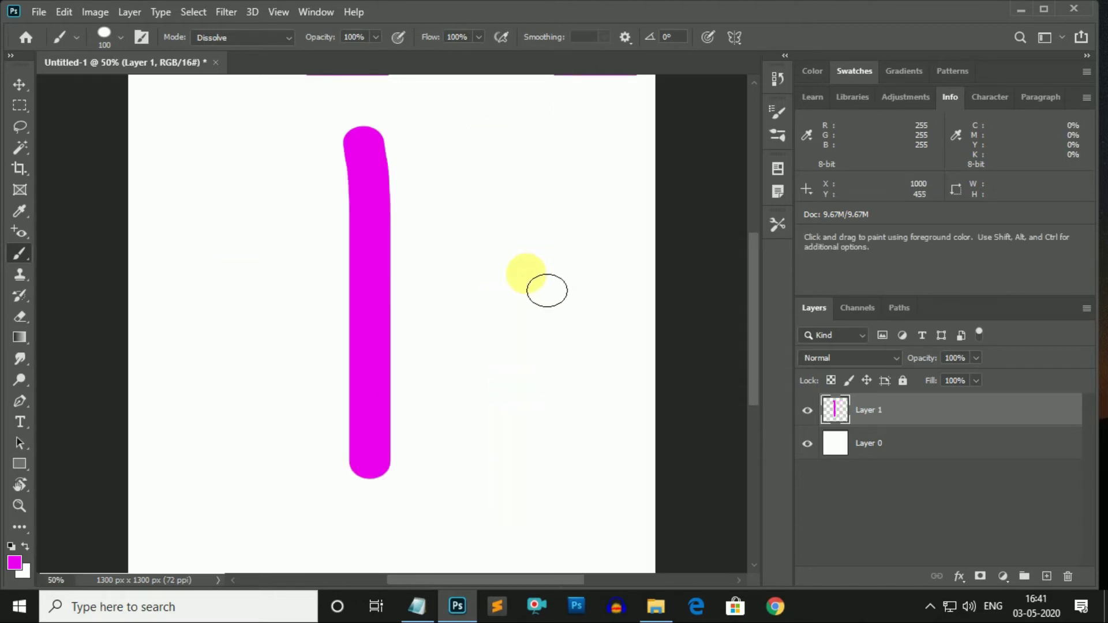
pyautogui.click(14, 565)
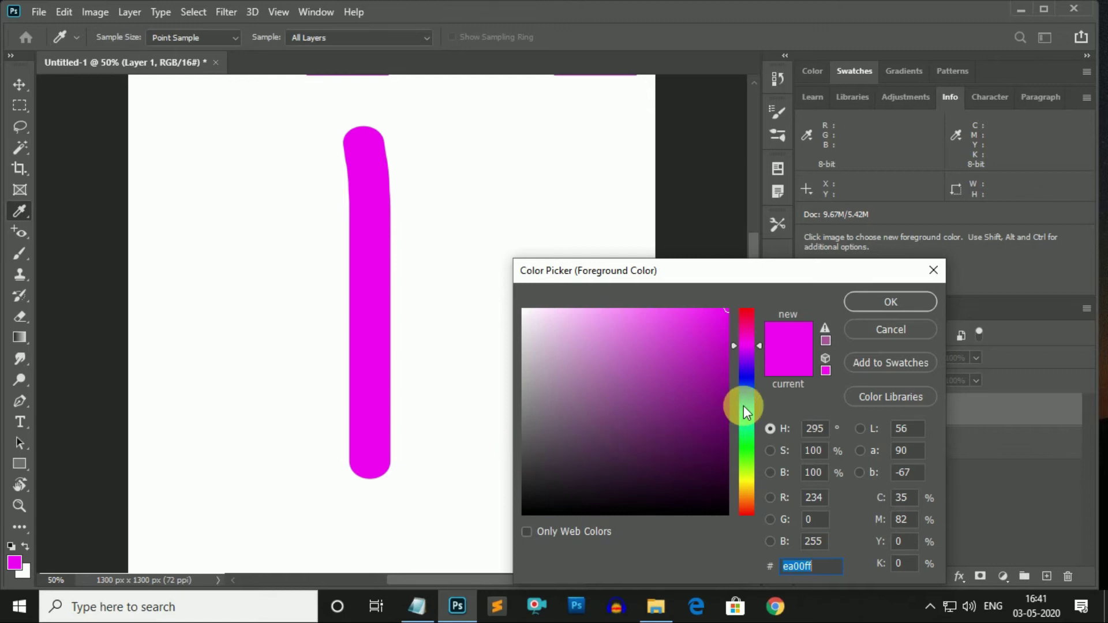
pyautogui.moveTo(744, 407); pyautogui.dragTo(743, 289)
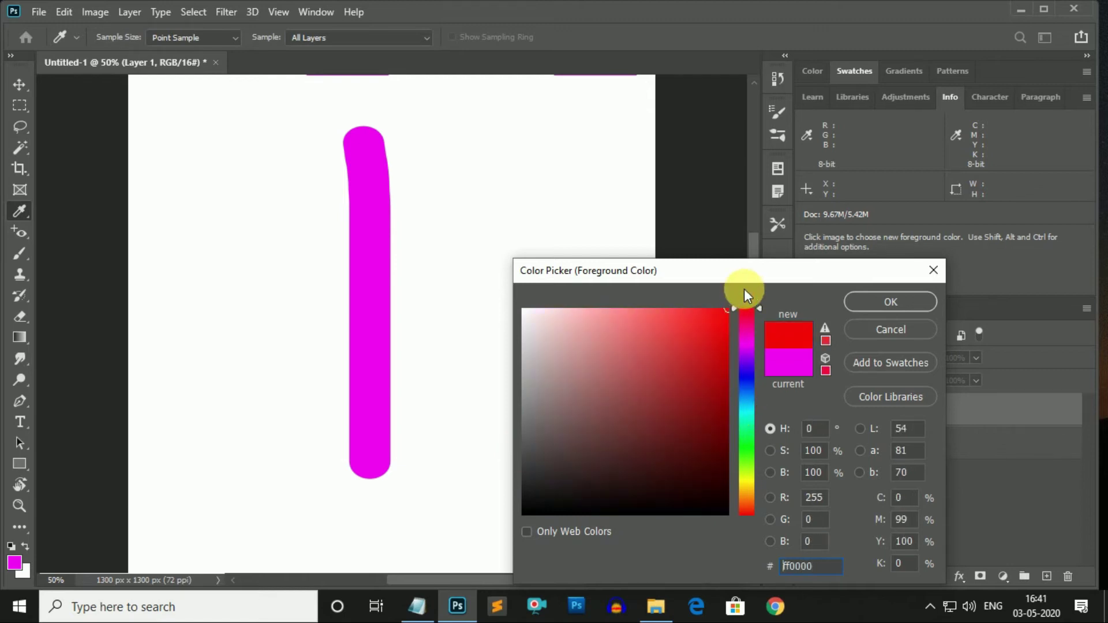
pyautogui.click(871, 300)
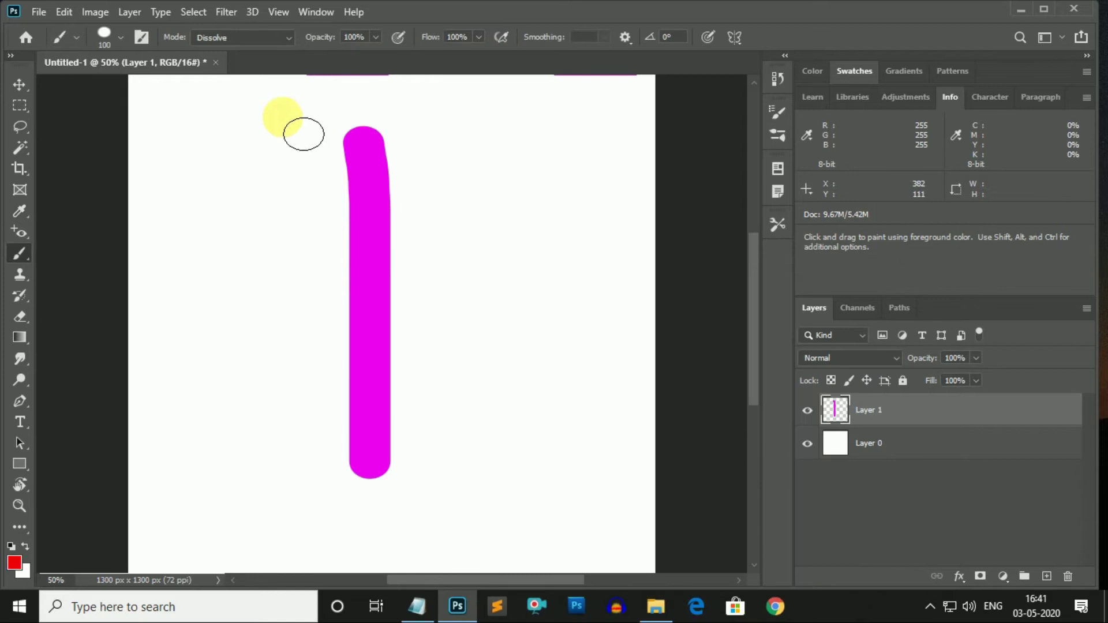
# - In Behind mode, paint a red horizontal stroke across the magenta one, inspect it, then undo it
pyautogui.click(290, 37)
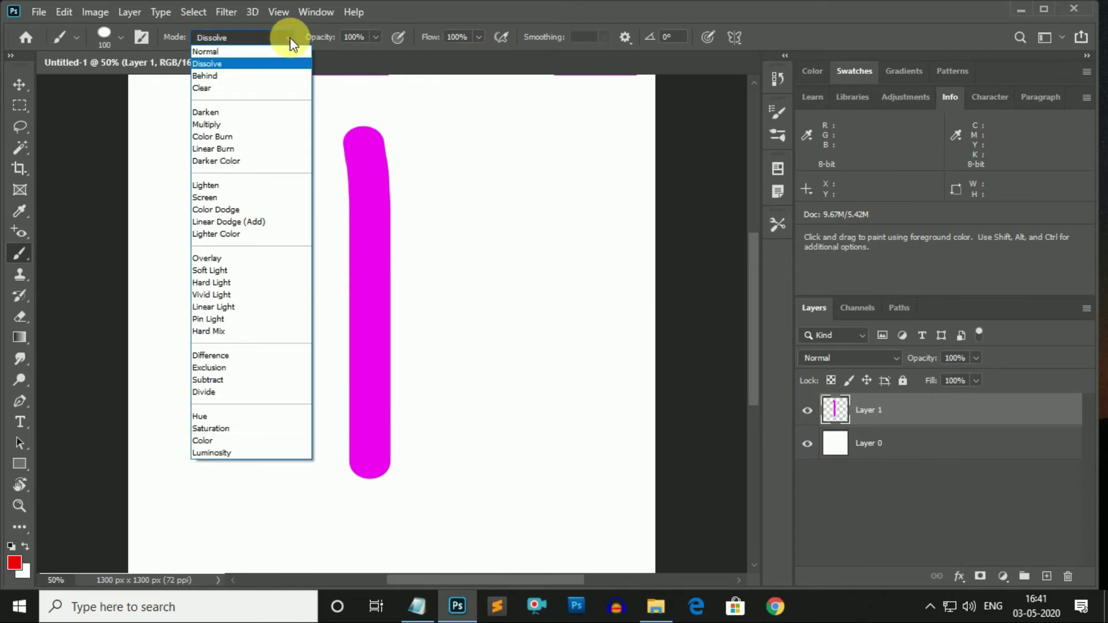
pyautogui.click(225, 77)
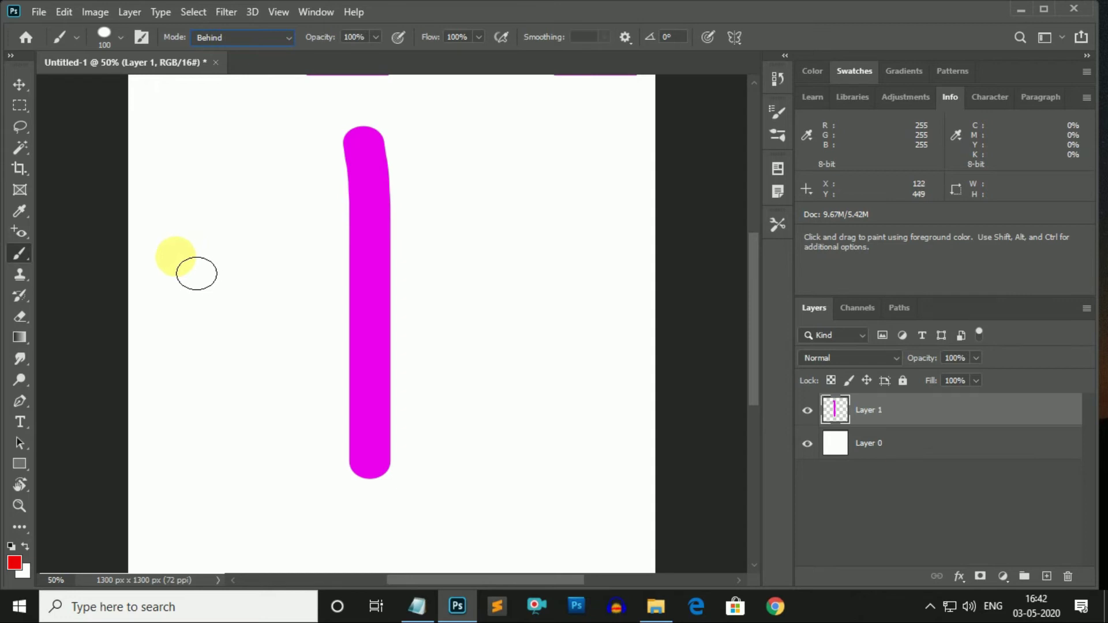
pyautogui.moveTo(169, 257); pyautogui.dragTo(586, 245)
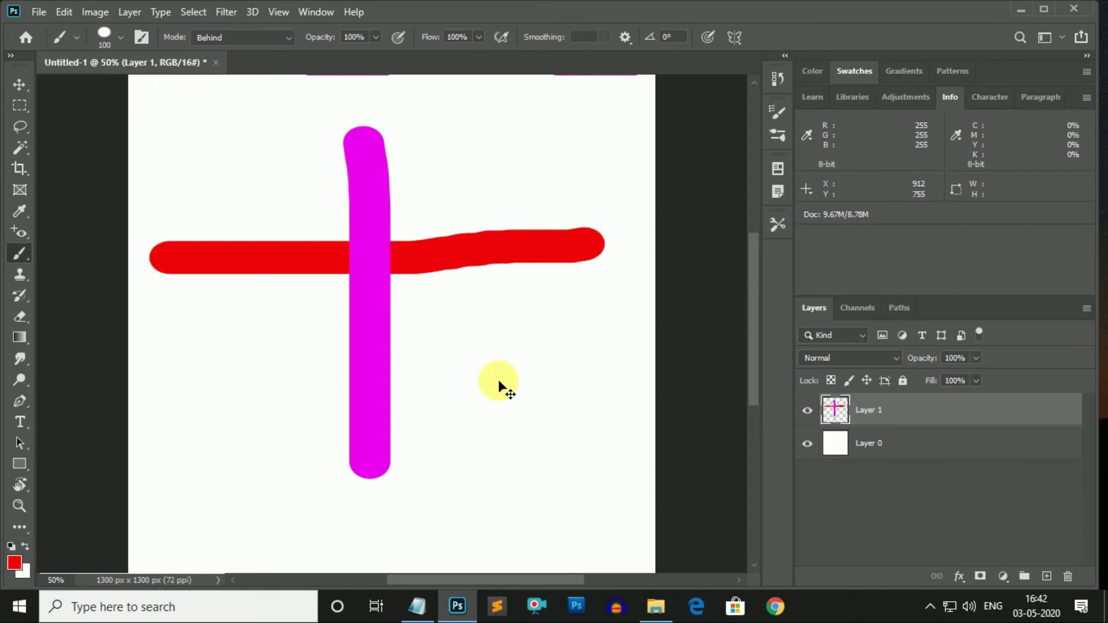
pyautogui.hotkey('ctrl', '+')
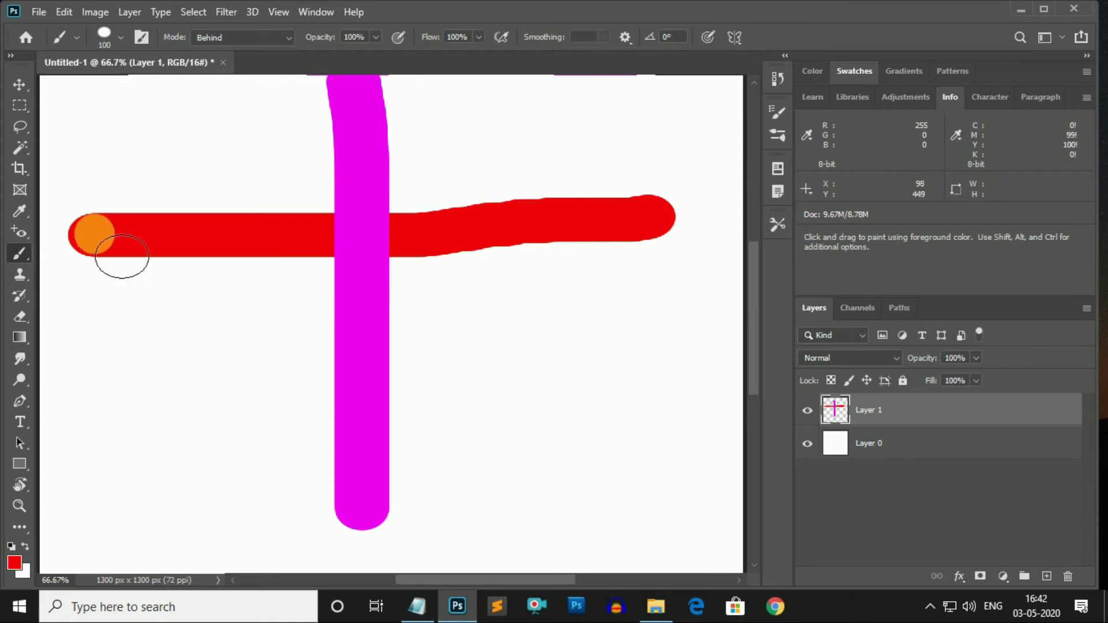
pyautogui.hotkey('ctrl', '+')
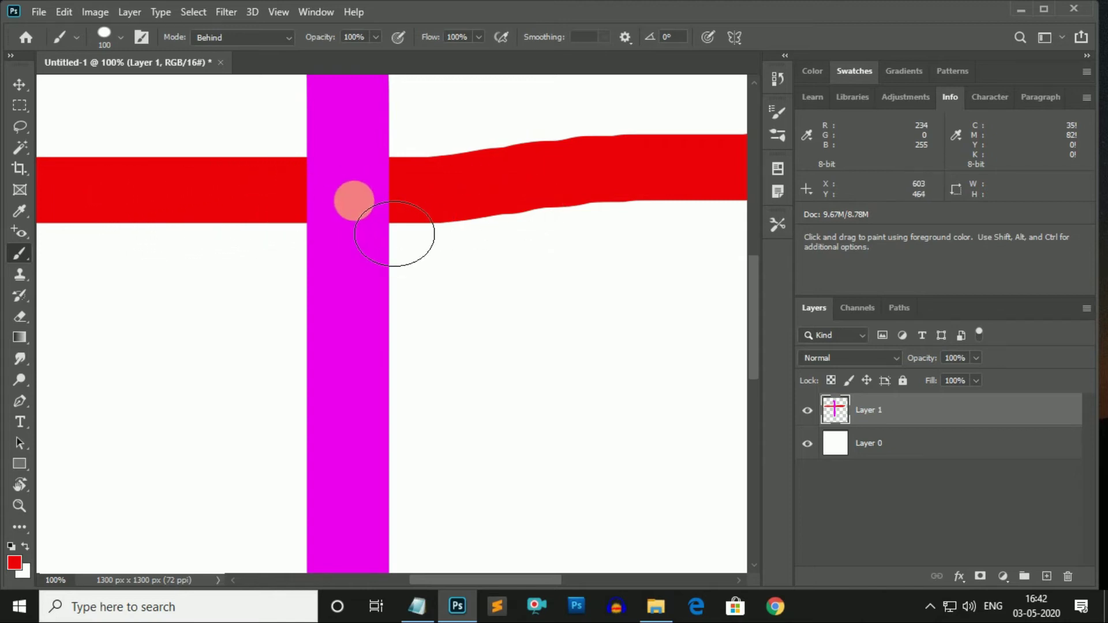
pyautogui.hotkey('ctrl', '-')
pyautogui.hotkey('ctrl', '-')
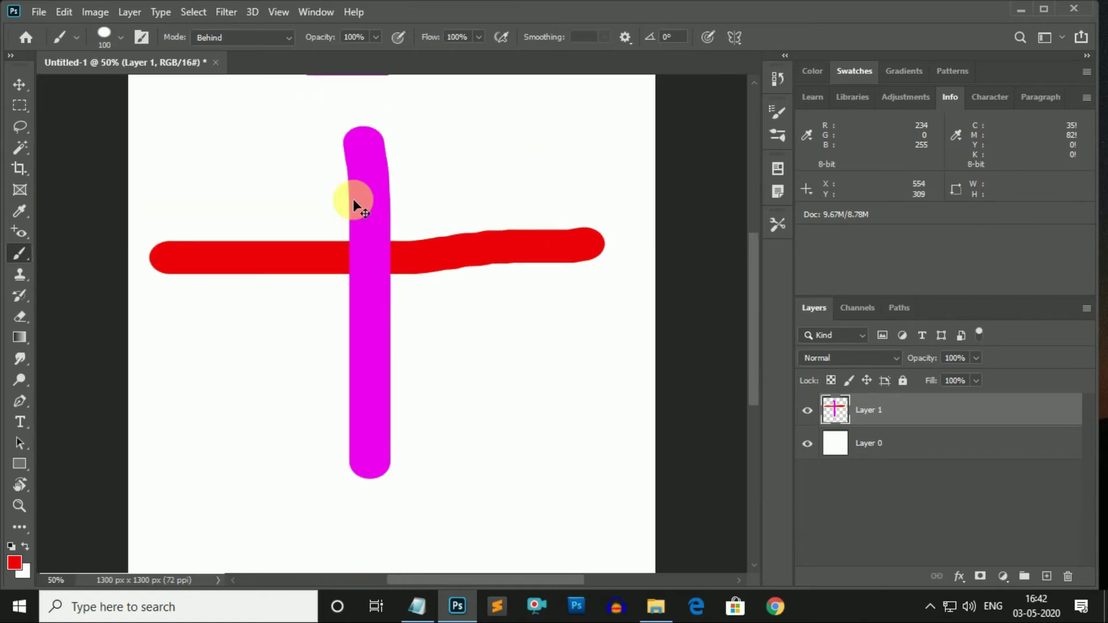
pyautogui.hotkey('ctrl', 'z')
# - Return the brush to Normal mode, clear the magenta stroke, and paint a red vertical stroke on the left
pyautogui.click(287, 38)
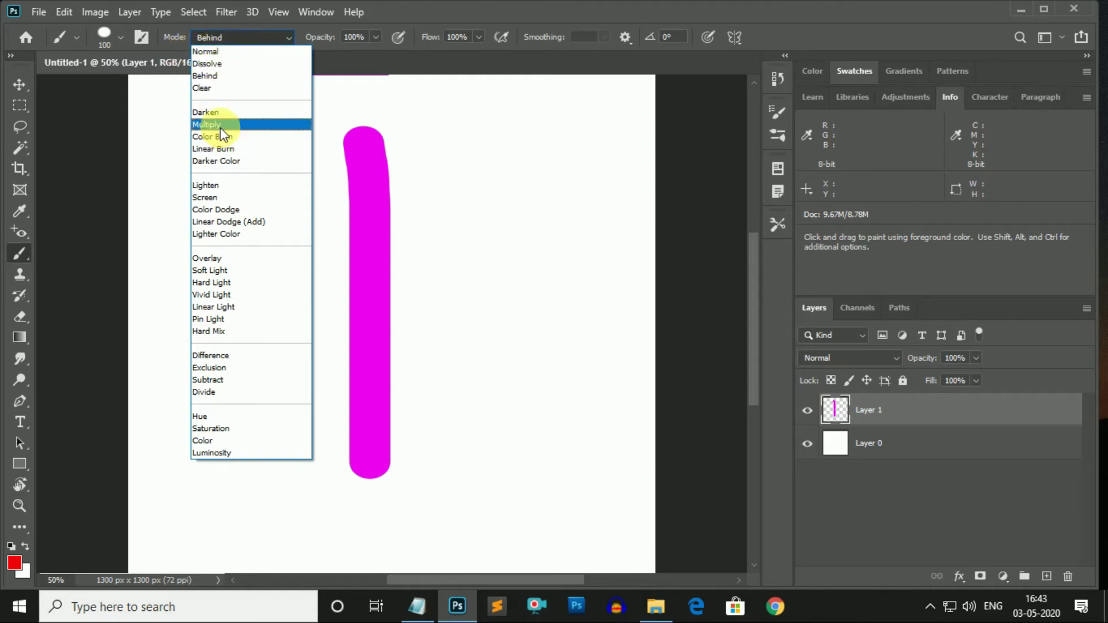
pyautogui.click(213, 54)
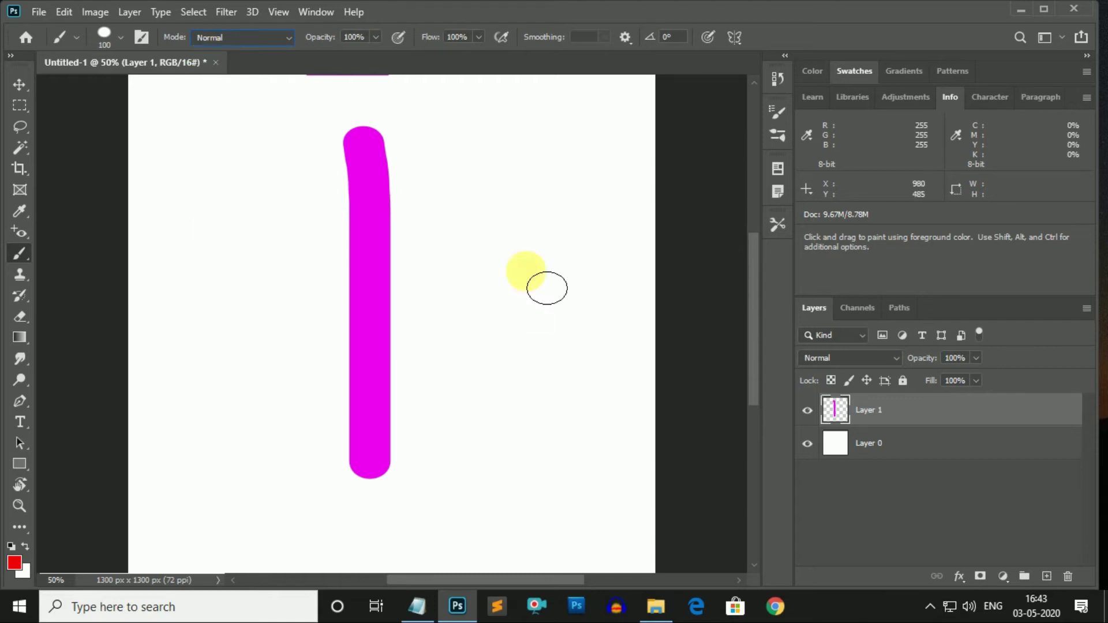
pyautogui.hotkey('ctrl', 'z')
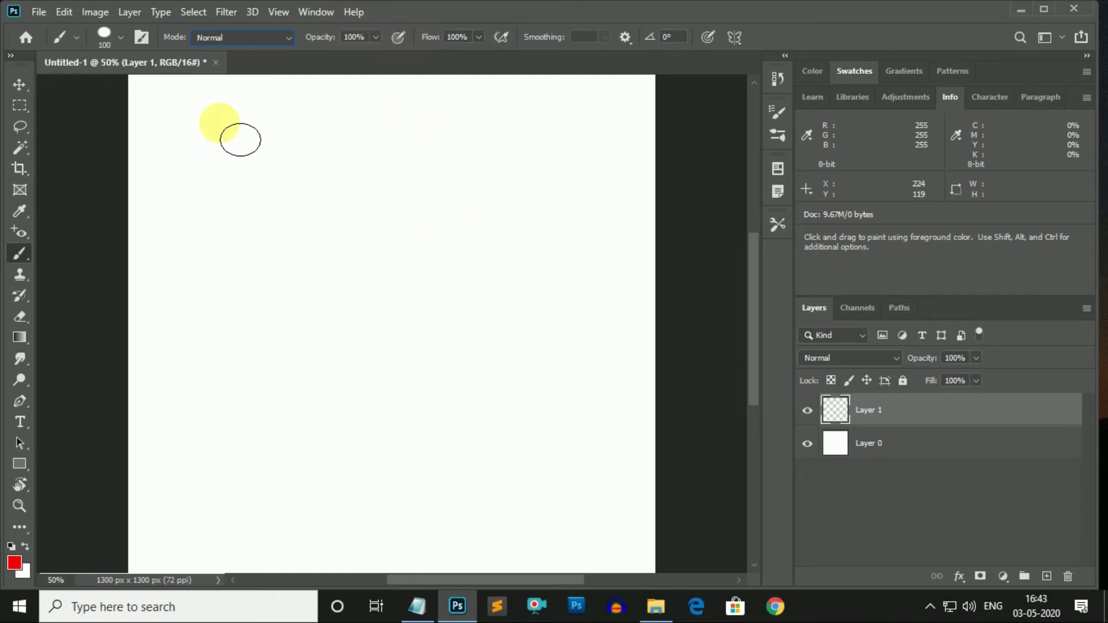
pyautogui.moveTo(219, 124); pyautogui.dragTo(230, 496)
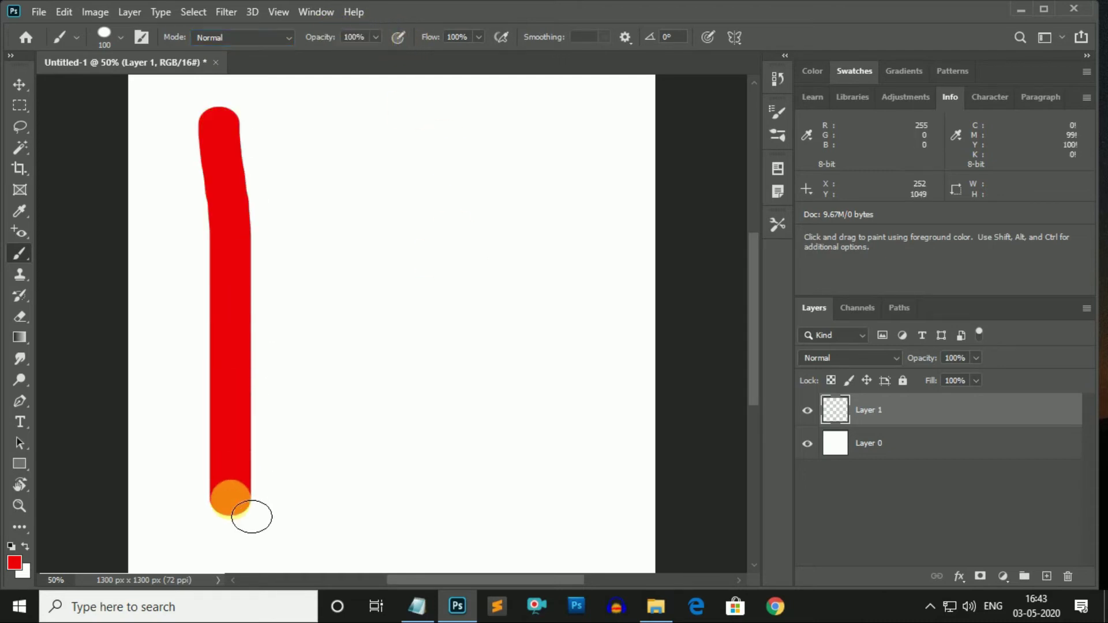
# - At 16% brush opacity, build up a translucent red stroke with layered passes, then undo the last two
pyautogui.click(376, 37)
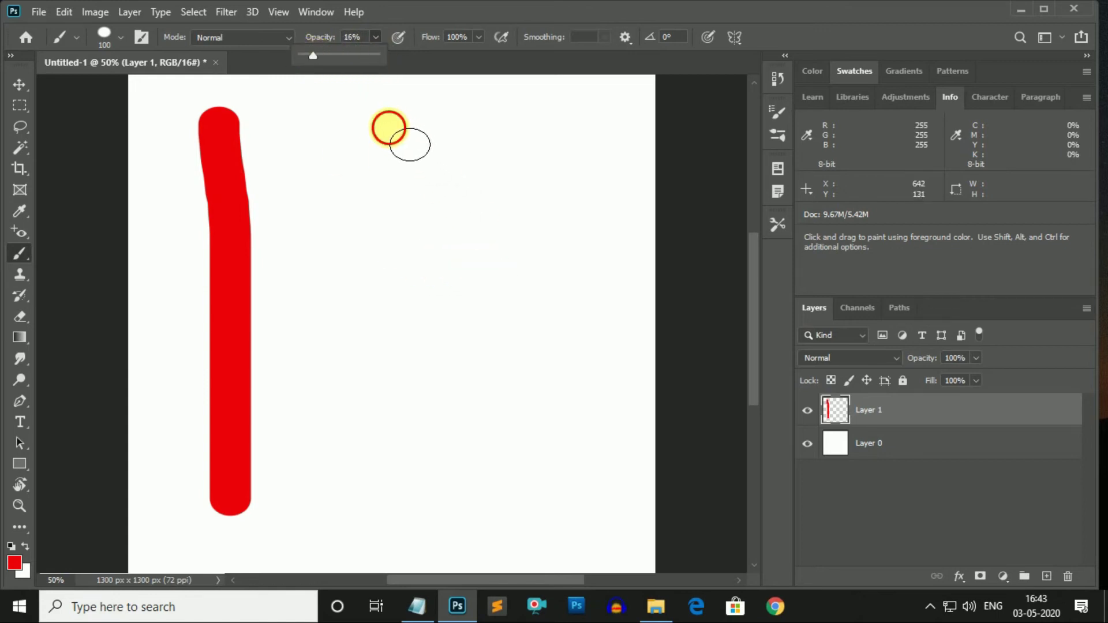
pyautogui.moveTo(391, 129); pyautogui.dragTo(410, 477)
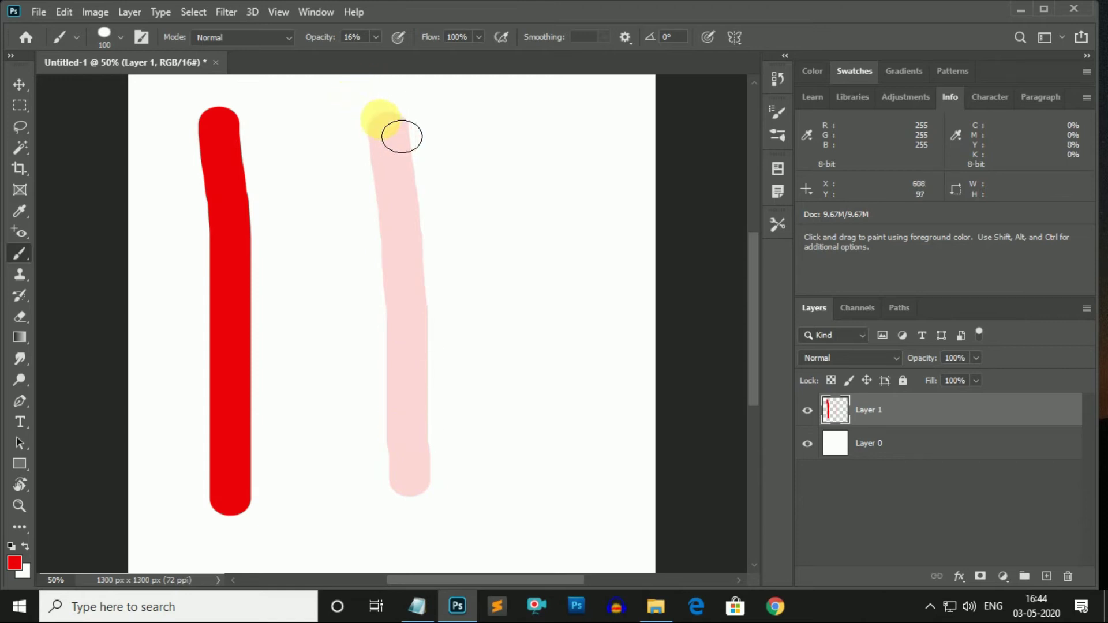
pyautogui.moveTo(408, 141); pyautogui.dragTo(426, 511)
pyautogui.moveTo(404, 148); pyautogui.dragTo(434, 471)
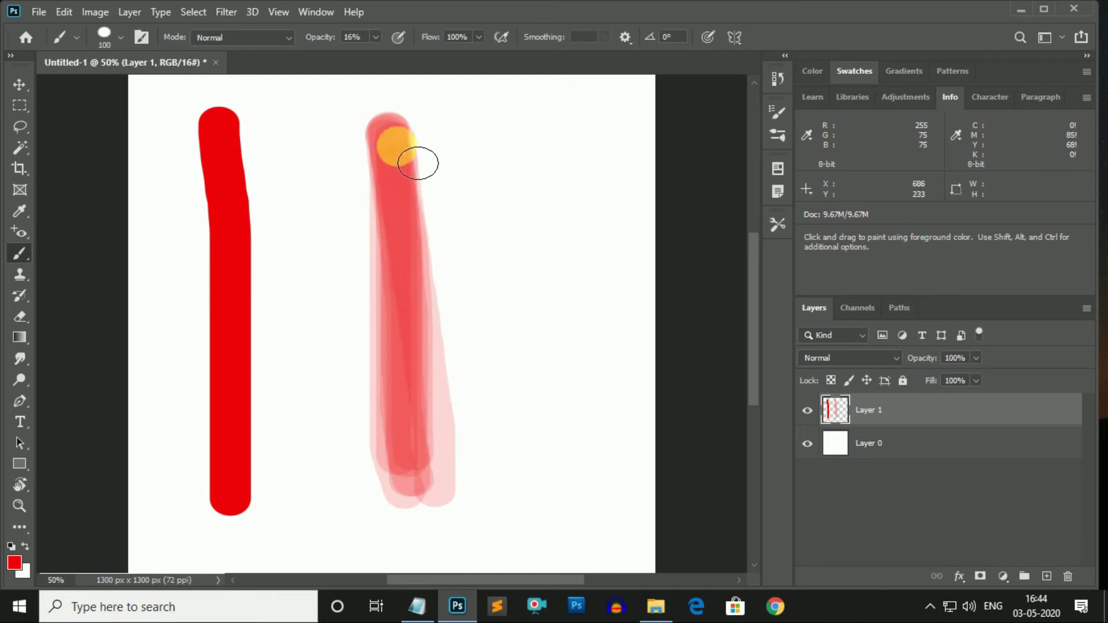
pyautogui.moveTo(421, 161); pyautogui.dragTo(421, 462)
pyautogui.moveTo(411, 152); pyautogui.dragTo(438, 438)
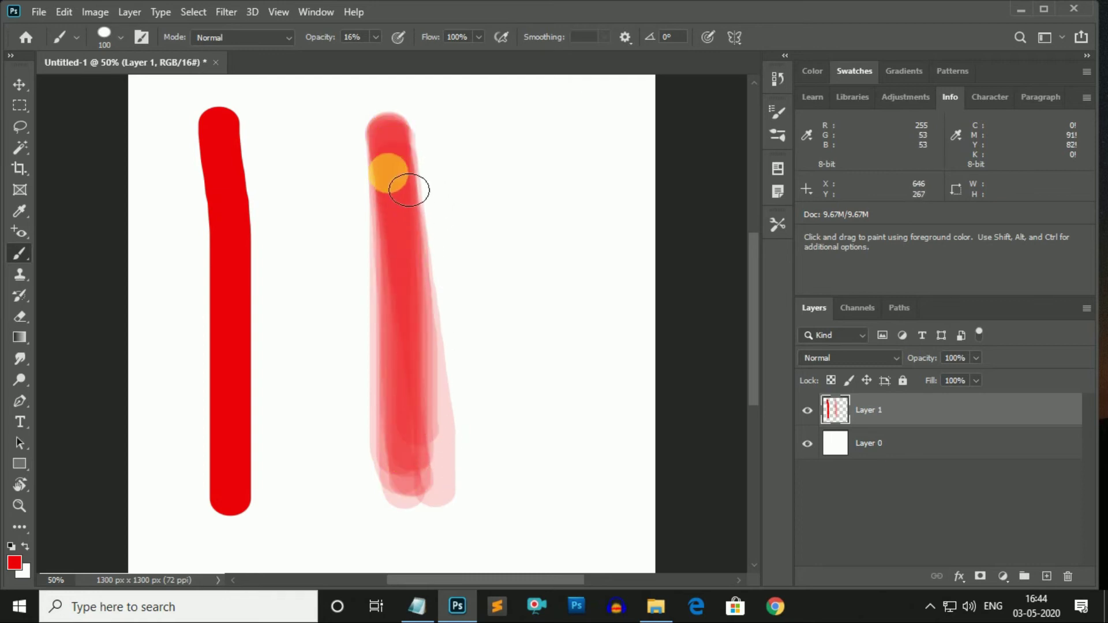
pyautogui.moveTo(408, 144); pyautogui.dragTo(421, 440)
pyautogui.moveTo(427, 265)
pyautogui.mouseDown()
pyautogui.moveTo(388, 141)
pyautogui.moveTo(436, 462)
pyautogui.mouseUp()
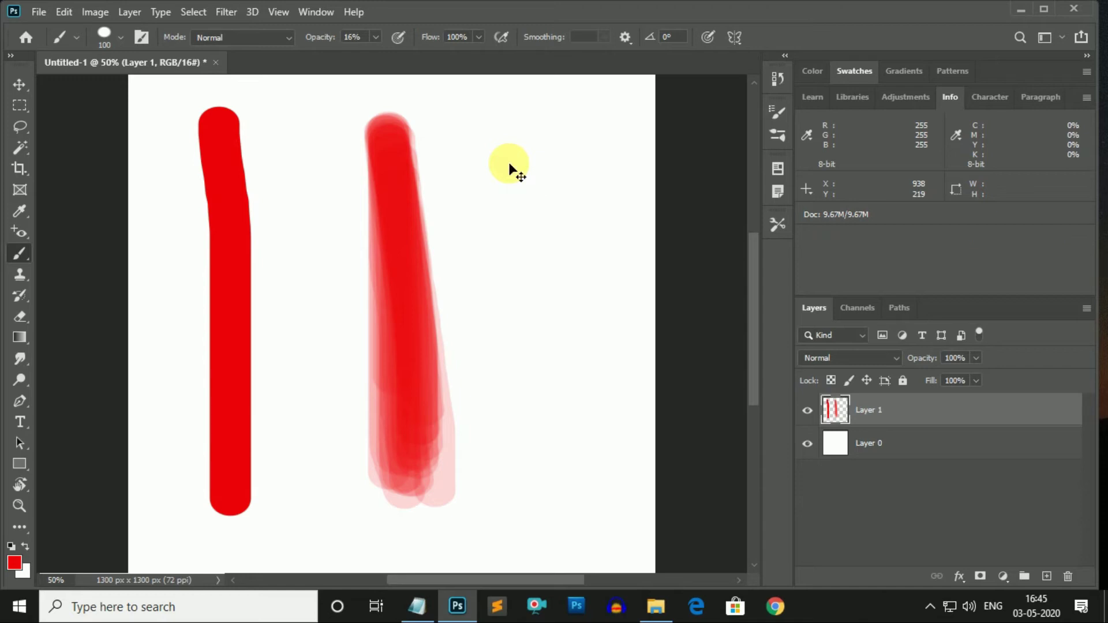
pyautogui.hotkey('ctrl', 'z')
pyautogui.hotkey('ctrl', 'z')
pyautogui.hotkey('ctrl', 'z')
pyautogui.hotkey('ctrl', 'z')
pyautogui.hotkey('ctrl', 'z')
pyautogui.hotkey('ctrl', 'z')
pyautogui.hotkey('ctrl', 'z')
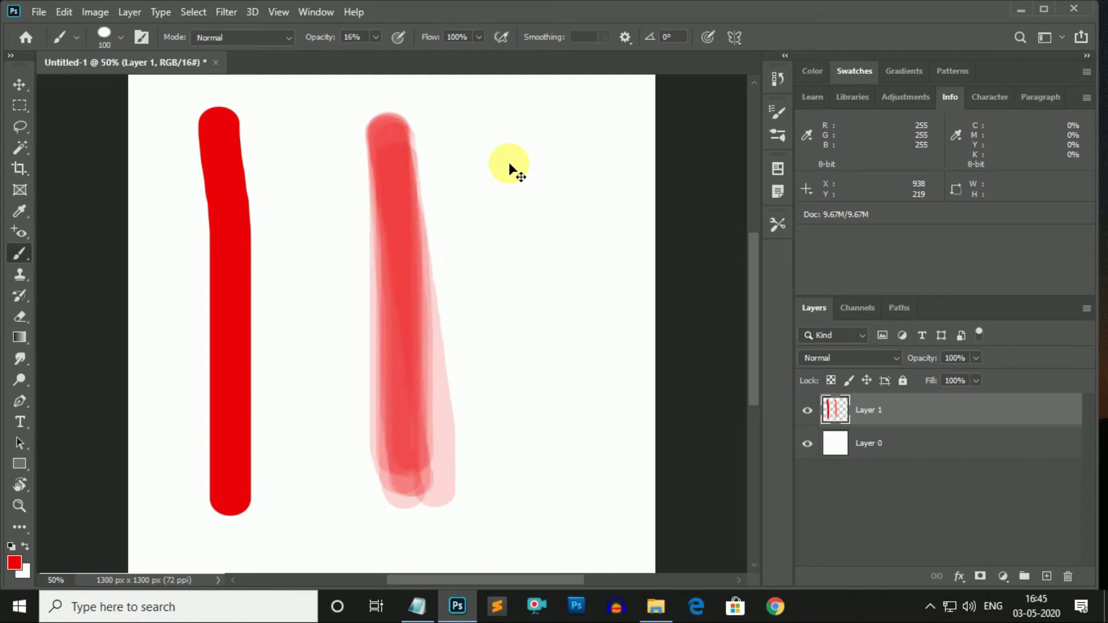
pyautogui.hotkey('ctrl', 'z')
pyautogui.hotkey('ctrl', 'z')
pyautogui.hotkey('ctrl', 'z')
pyautogui.hotkey('ctrl', 'z')
pyautogui.hotkey('ctrl', 'z')
pyautogui.hotkey('ctrl', 'z')
pyautogui.hotkey('ctrl', 'z')
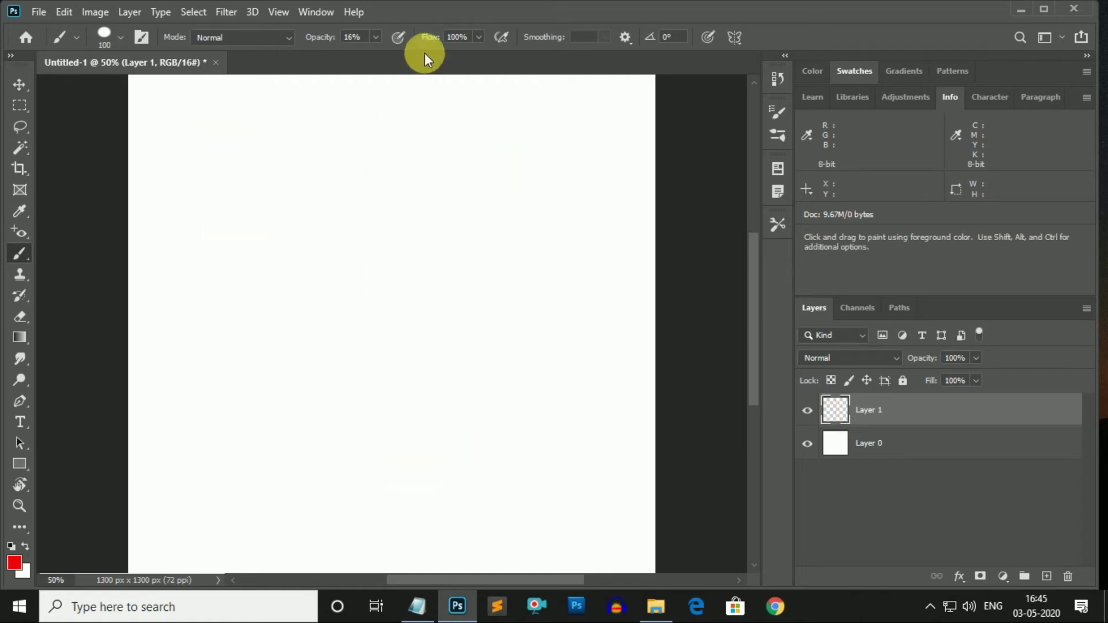
# - Raise brush opacity to 100% and paint a thick red diagonal stroke on the left
pyautogui.click(478, 36)
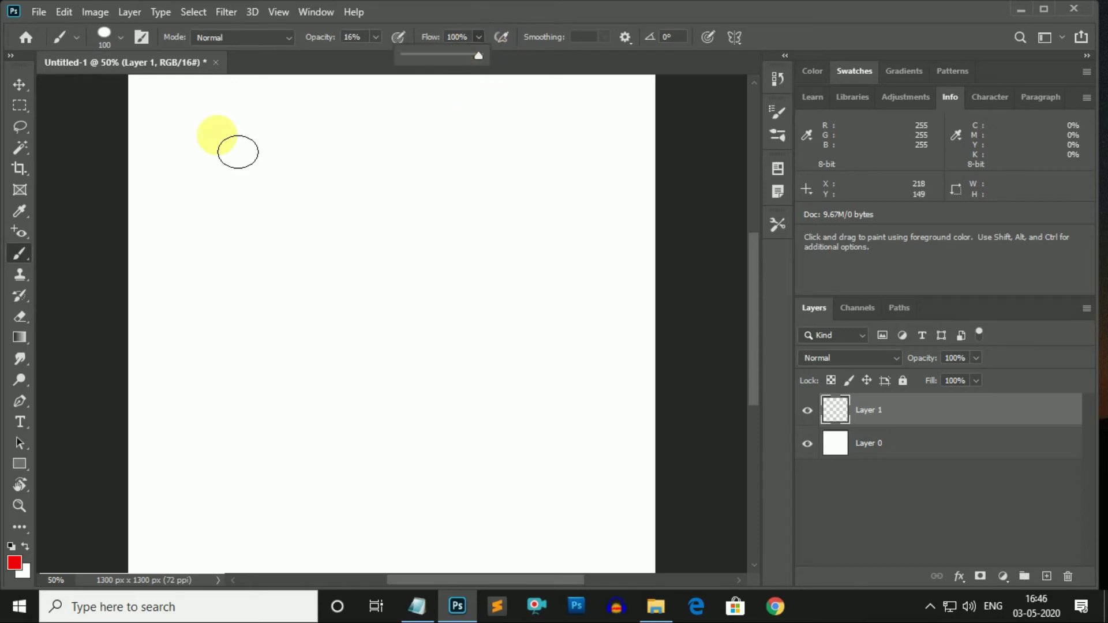
pyautogui.click(376, 37)
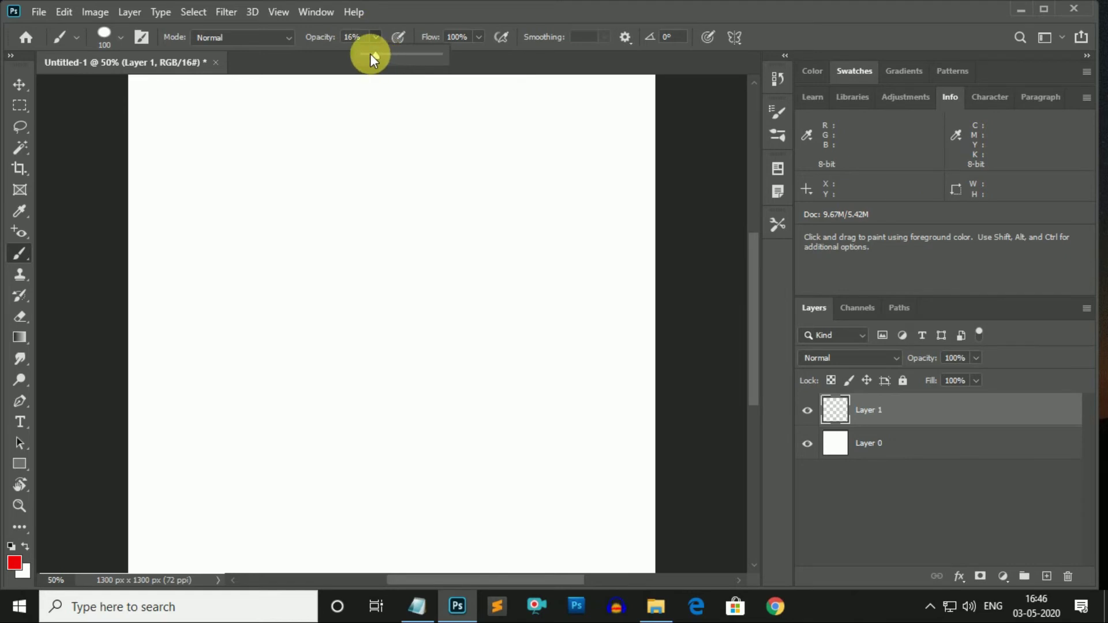
pyautogui.moveTo(373, 54); pyautogui.dragTo(438, 54)
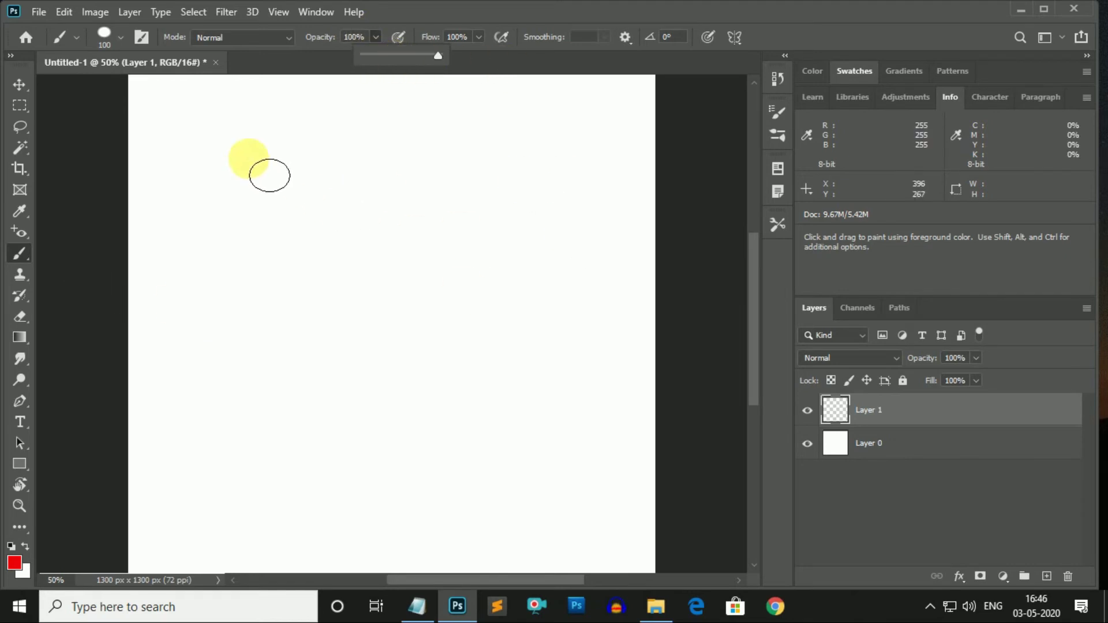
pyautogui.moveTo(203, 123); pyautogui.dragTo(282, 510)
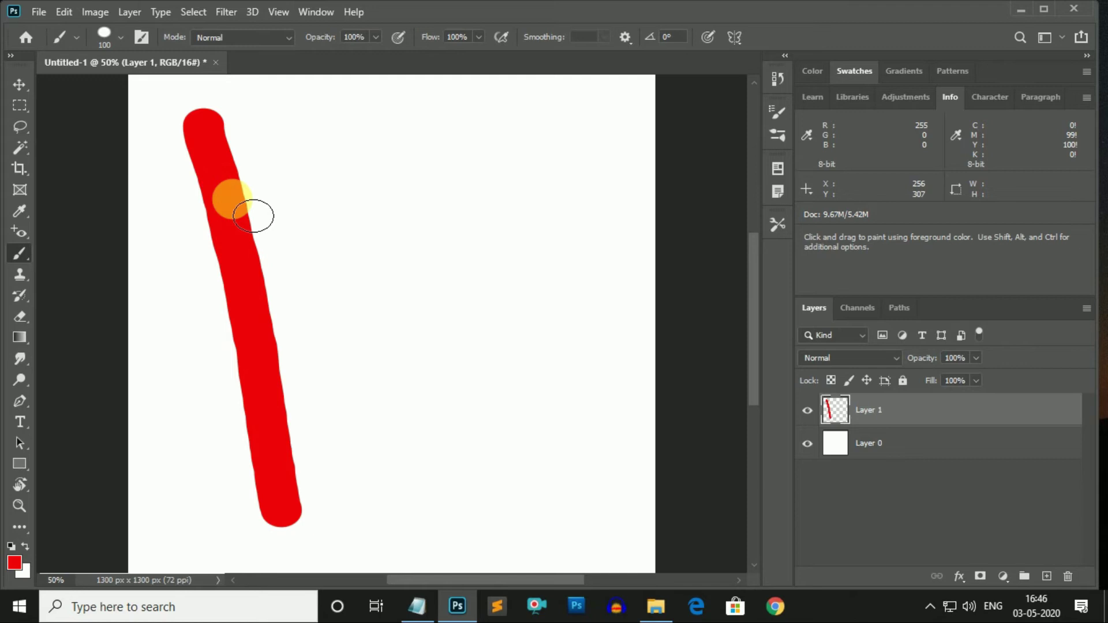
# - Lower brush flow to 3%, paint two more red strokes beside it, then undo them
pyautogui.click(479, 37)
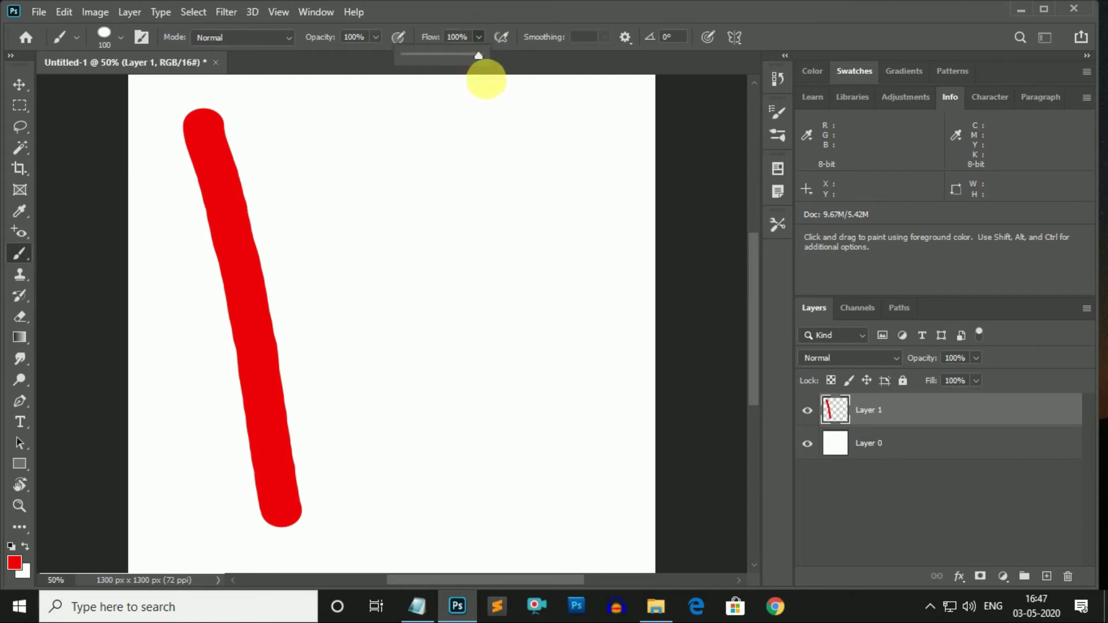
pyautogui.moveTo(478, 55); pyautogui.dragTo(407, 56)
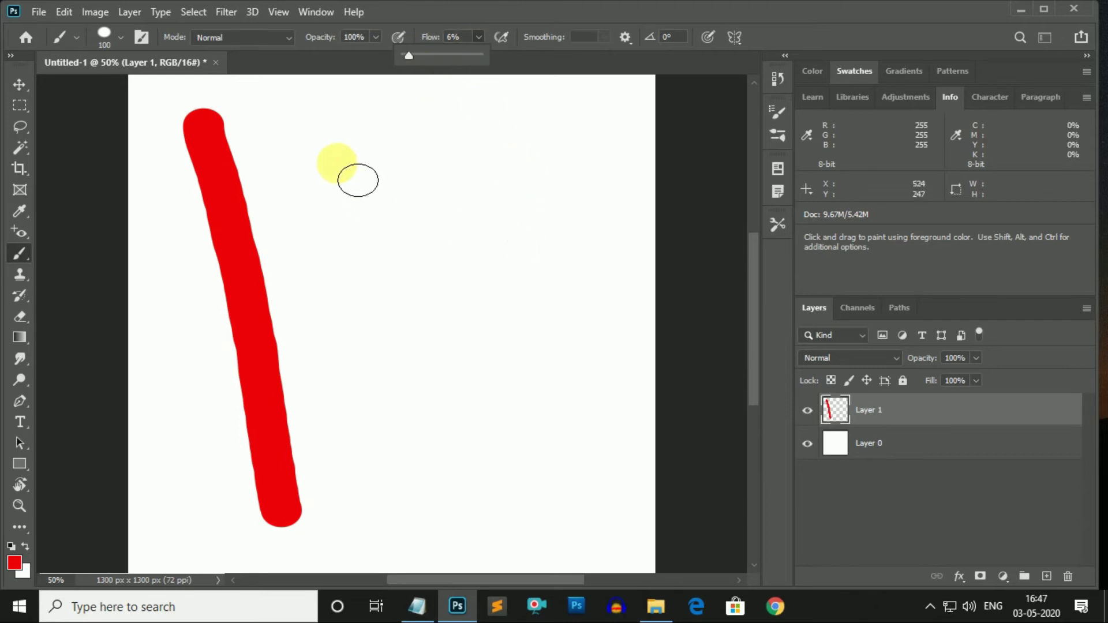
pyautogui.moveTo(340, 115); pyautogui.dragTo(418, 517)
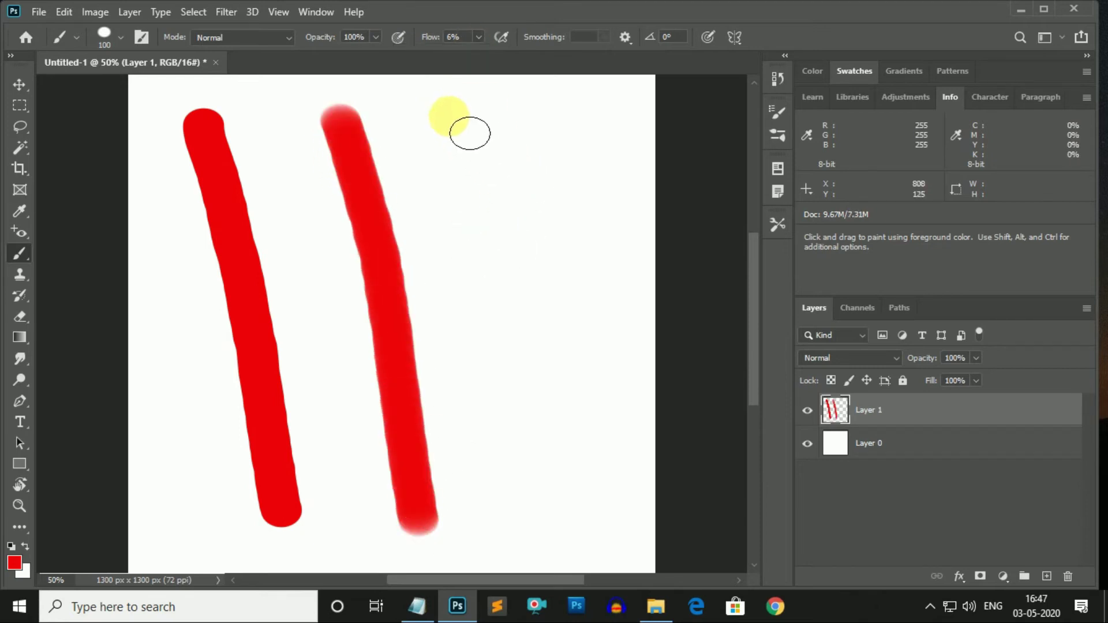
pyautogui.moveTo(437, 112); pyautogui.dragTo(527, 557)
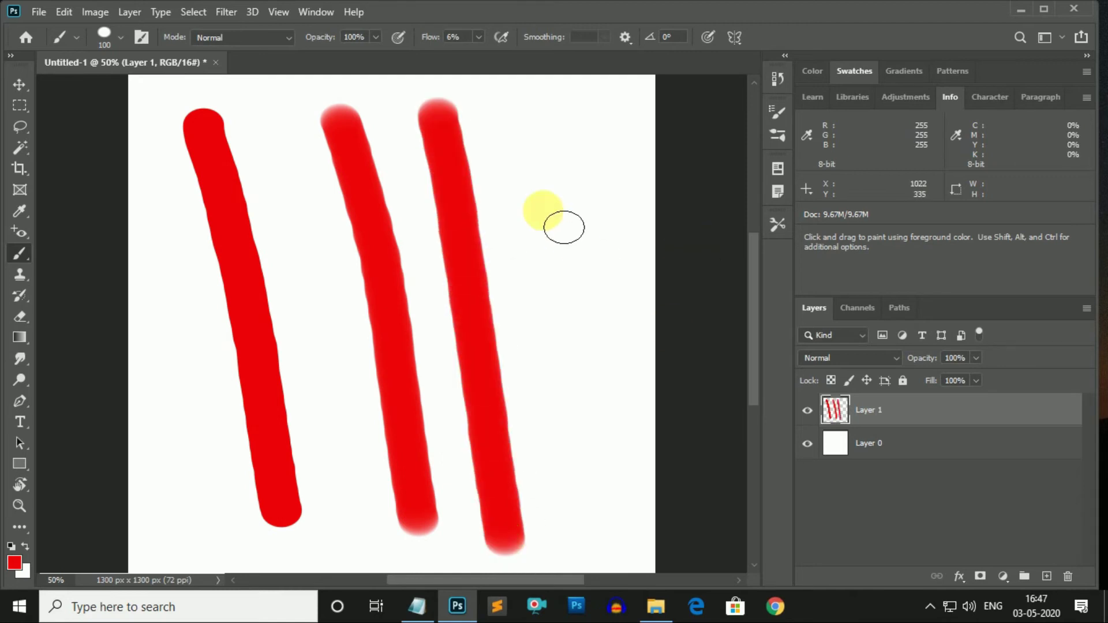
pyautogui.hotkey('ctrl', 'z')
pyautogui.hotkey('ctrl', 'z')
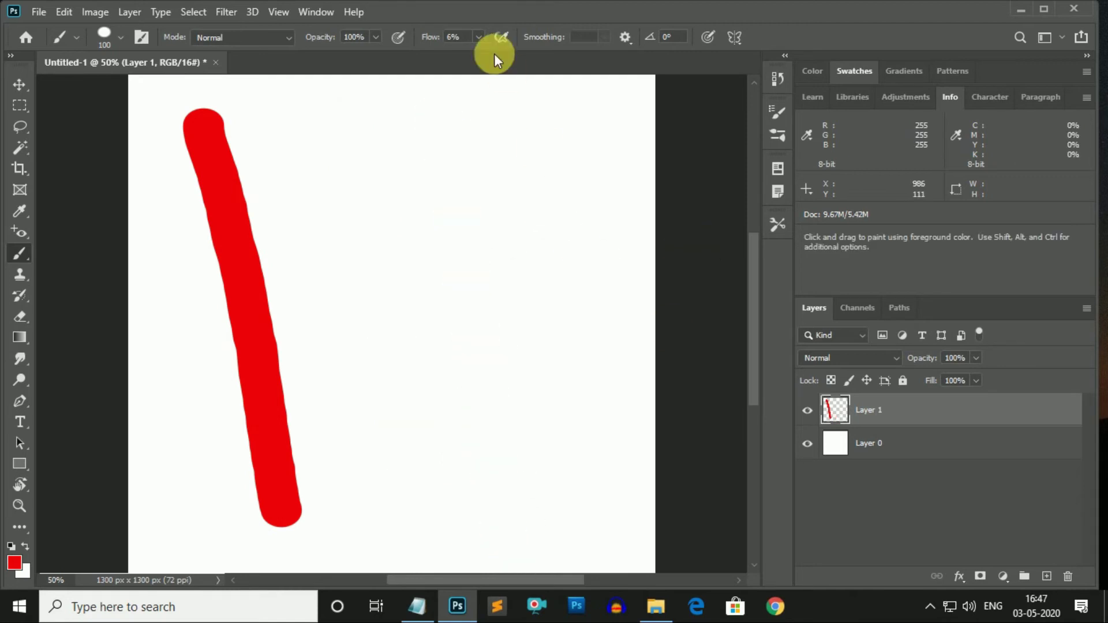
pyautogui.click(480, 37)
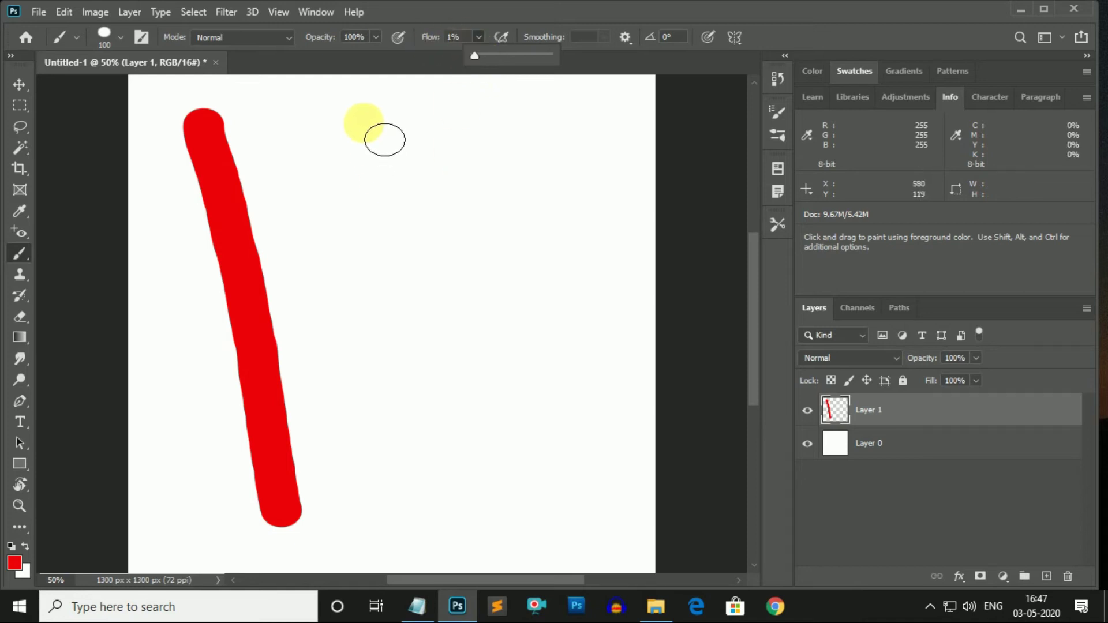
# - Paint faint 1%-flow strokes to compare against the solid red stroke
pyautogui.moveTo(385, 140); pyautogui.dragTo(434, 500)
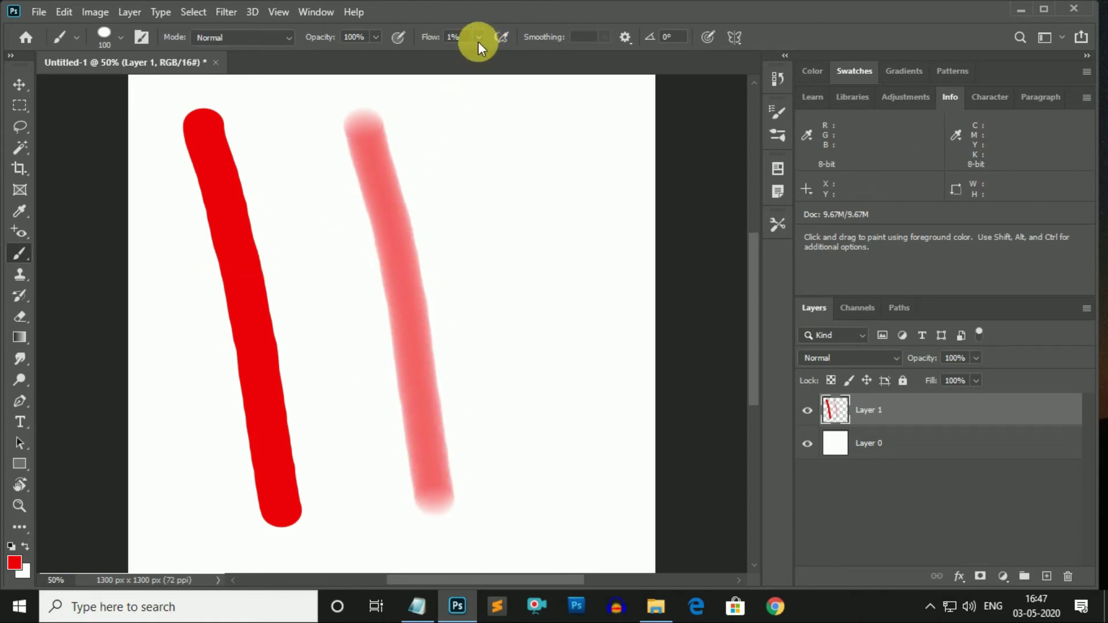
pyautogui.moveTo(202, 127); pyautogui.dragTo(303, 489)
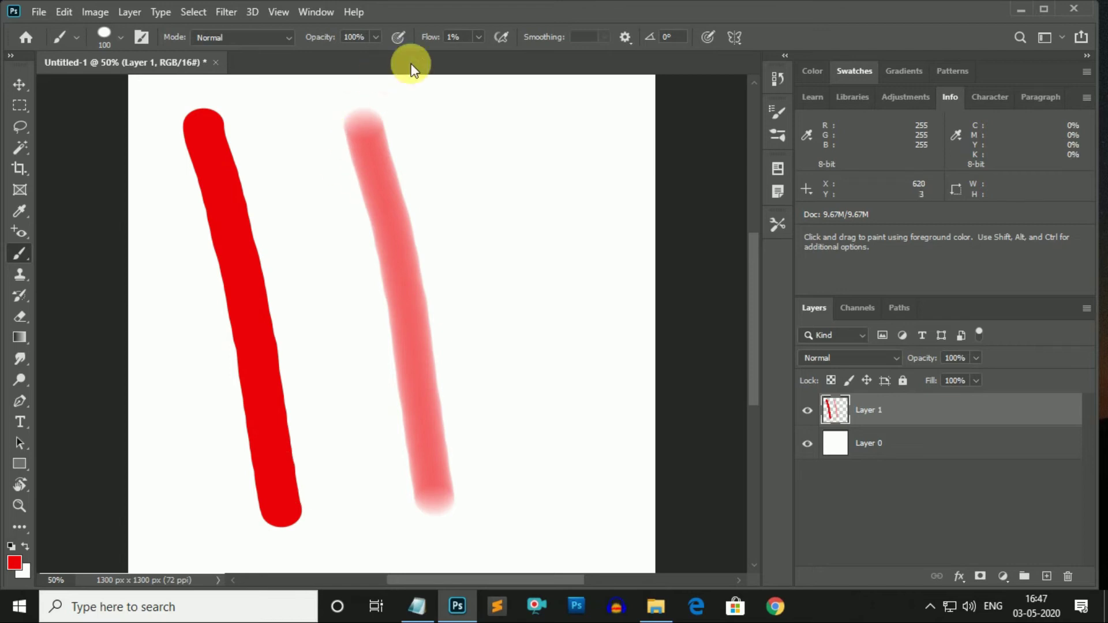
pyautogui.moveTo(390, 111); pyautogui.dragTo(449, 519)
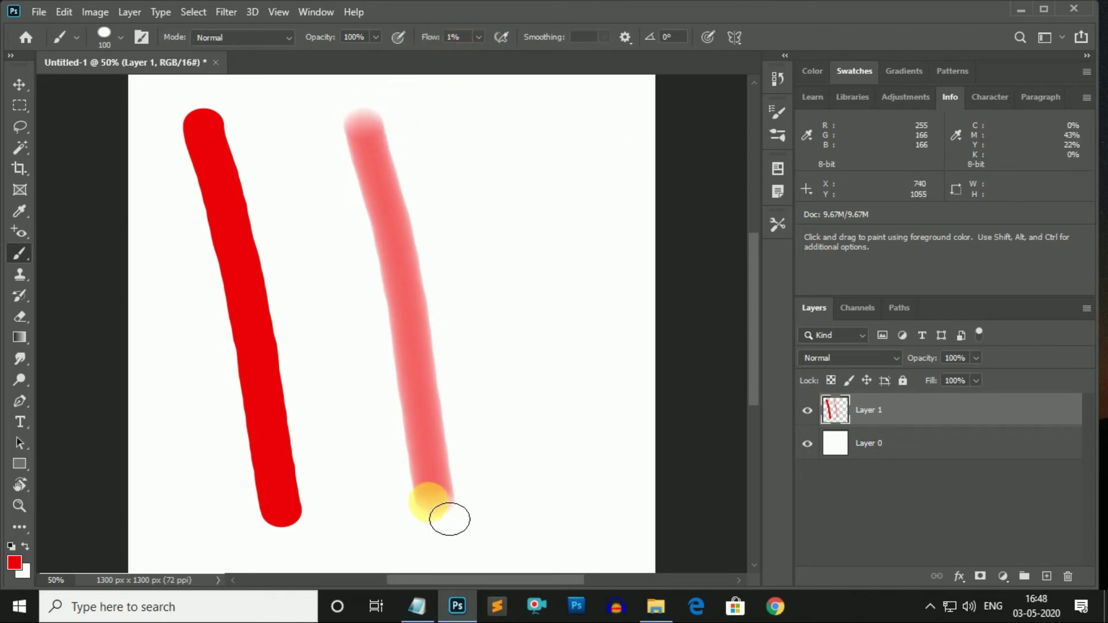
pyautogui.click(387, 145)
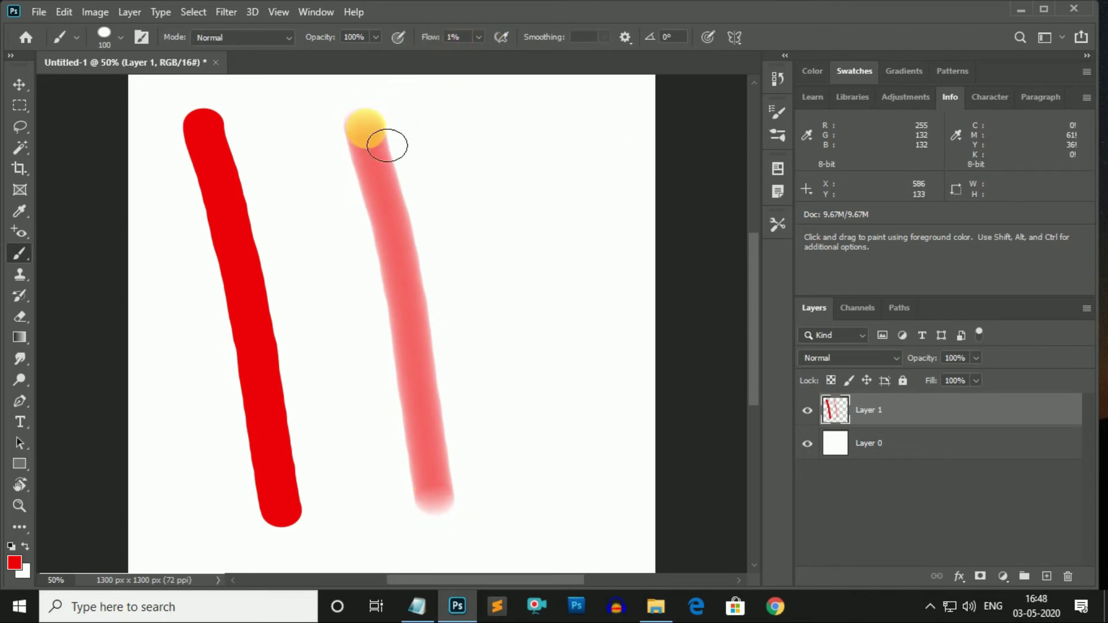
# - Return brush flow from 1% to 100% and undo both strokes, emptying Layer 1
pyautogui.click(478, 37)
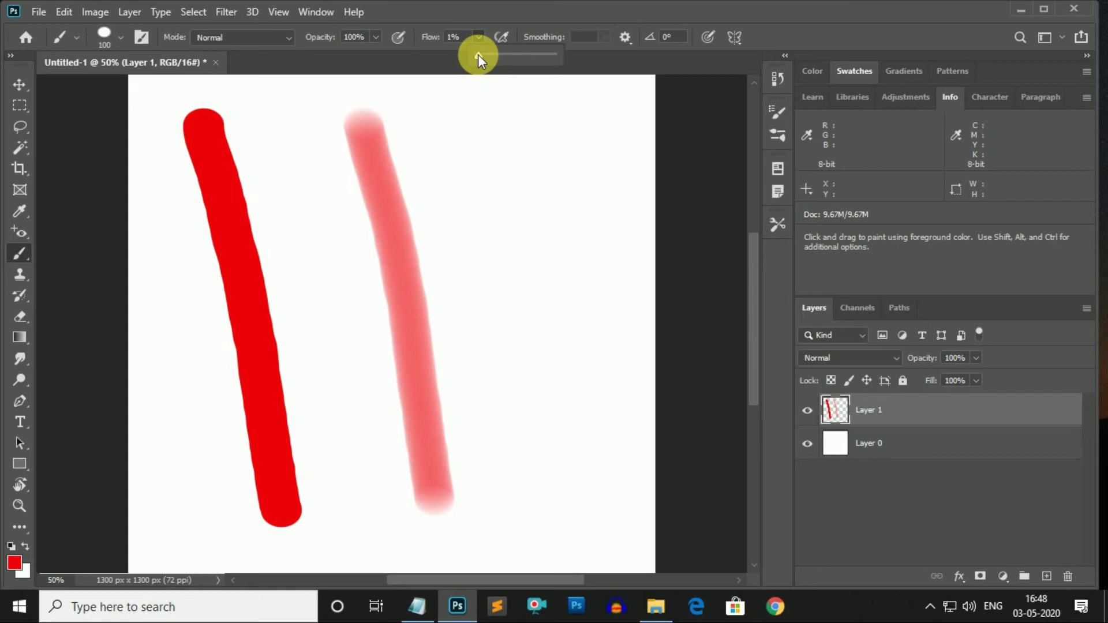
pyautogui.moveTo(478, 55); pyautogui.dragTo(553, 56)
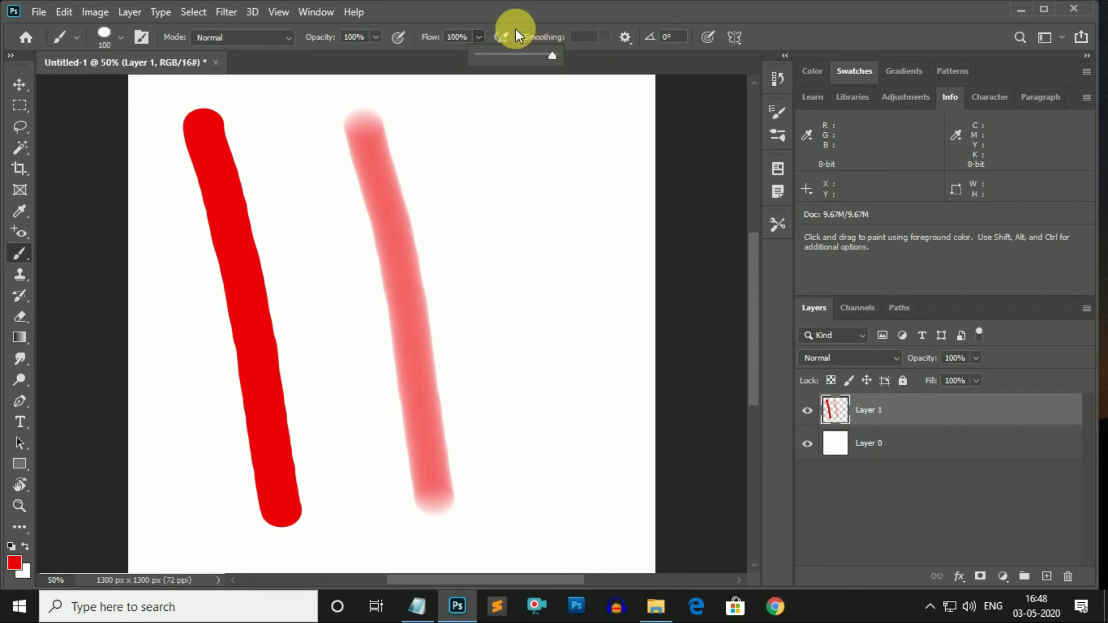
pyautogui.click(445, 57)
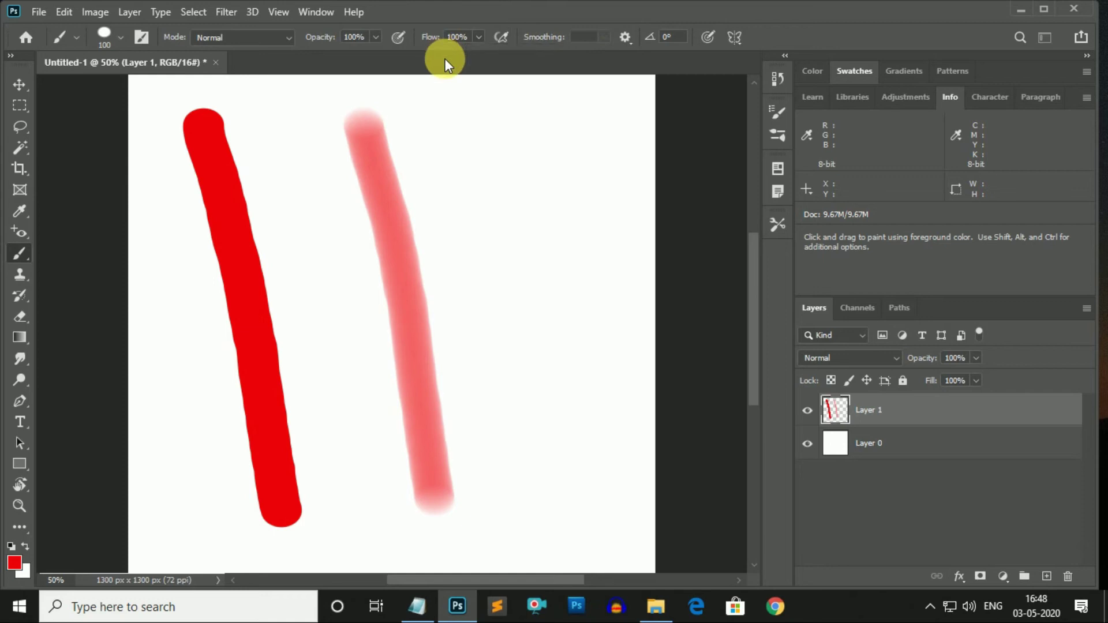
pyautogui.hotkey('ctrl', 'z')
pyautogui.hotkey('ctrl', 'z')
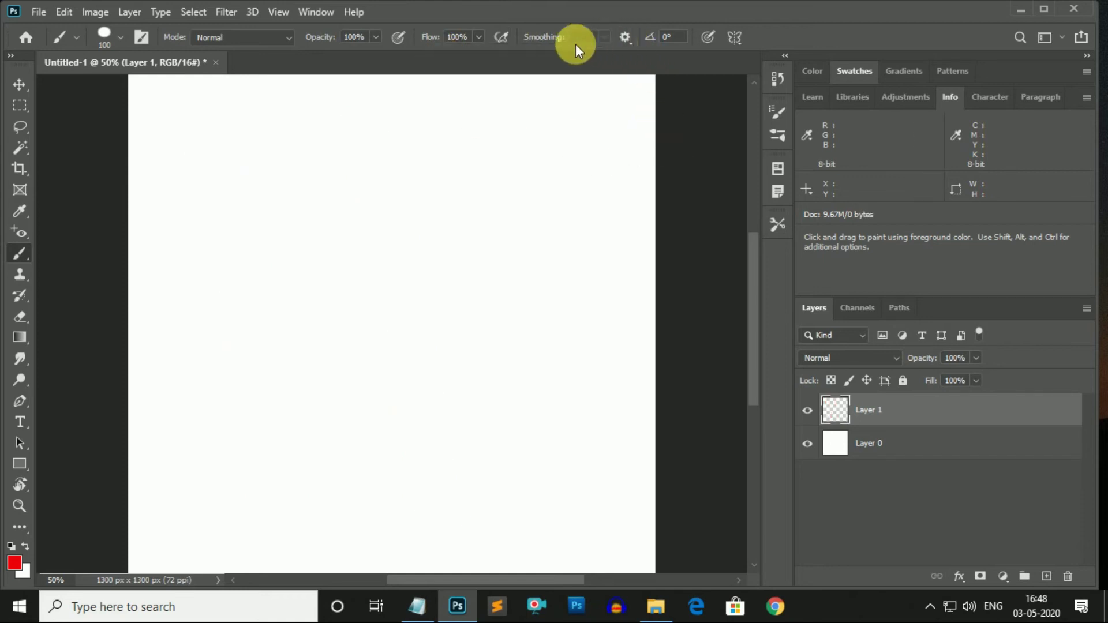
# - With Smoothing at 0%, paint two red vertical strokes side by side near the left
pyautogui.click(587, 38)
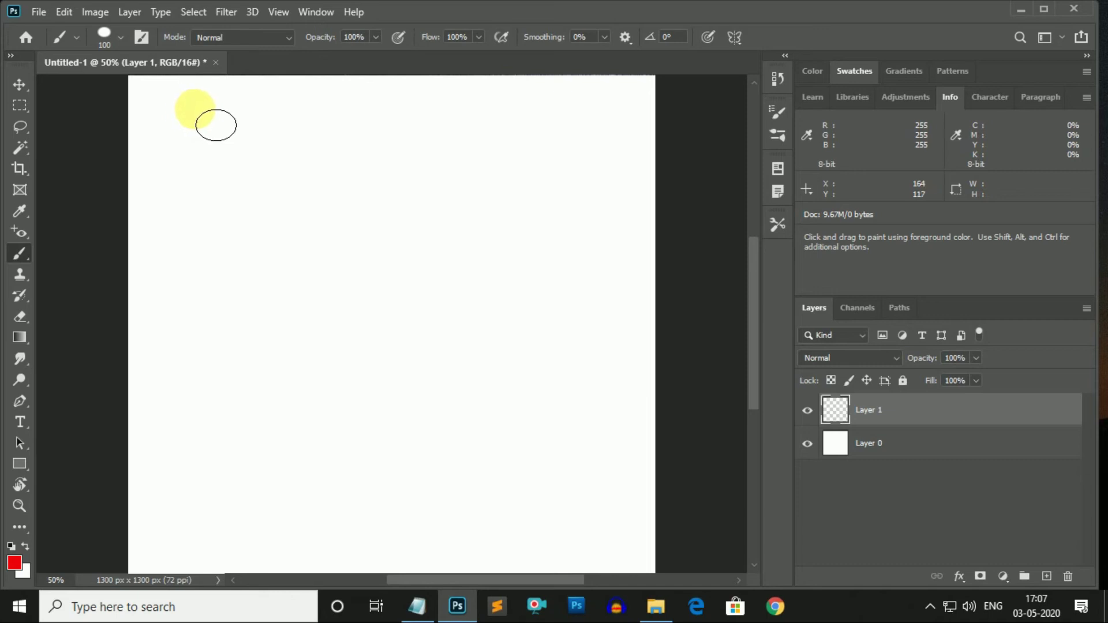
pyautogui.moveTo(194, 111)
pyautogui.mouseDown()
pyautogui.moveTo(215, 200)
pyautogui.moveTo(207, 512)
pyautogui.mouseUp()
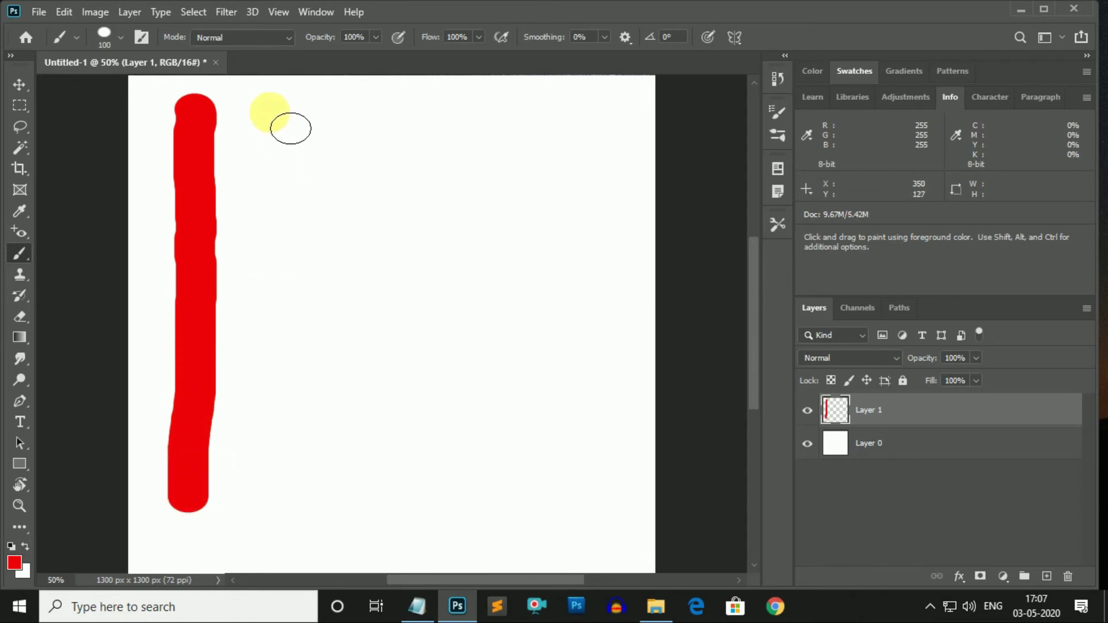
pyautogui.moveTo(290, 128); pyautogui.dragTo(294, 503)
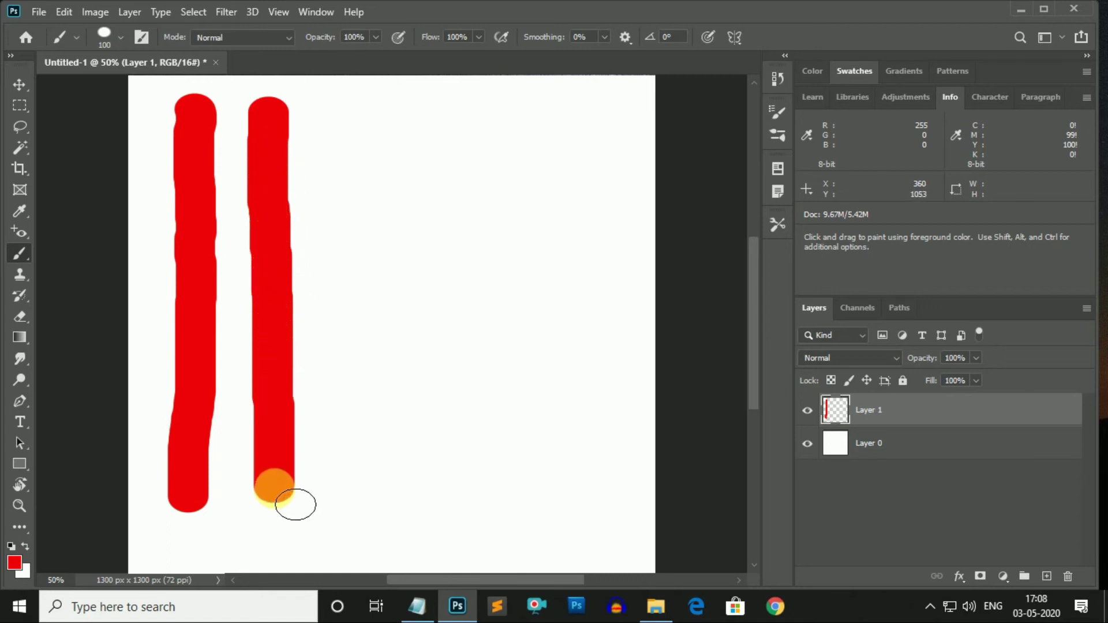
pyautogui.click(604, 38)
# - Set Smoothing to 100%, paint three more red vertical strokes, then undo the newest ones
pyautogui.moveTo(628, 56); pyautogui.dragTo(690, 57)
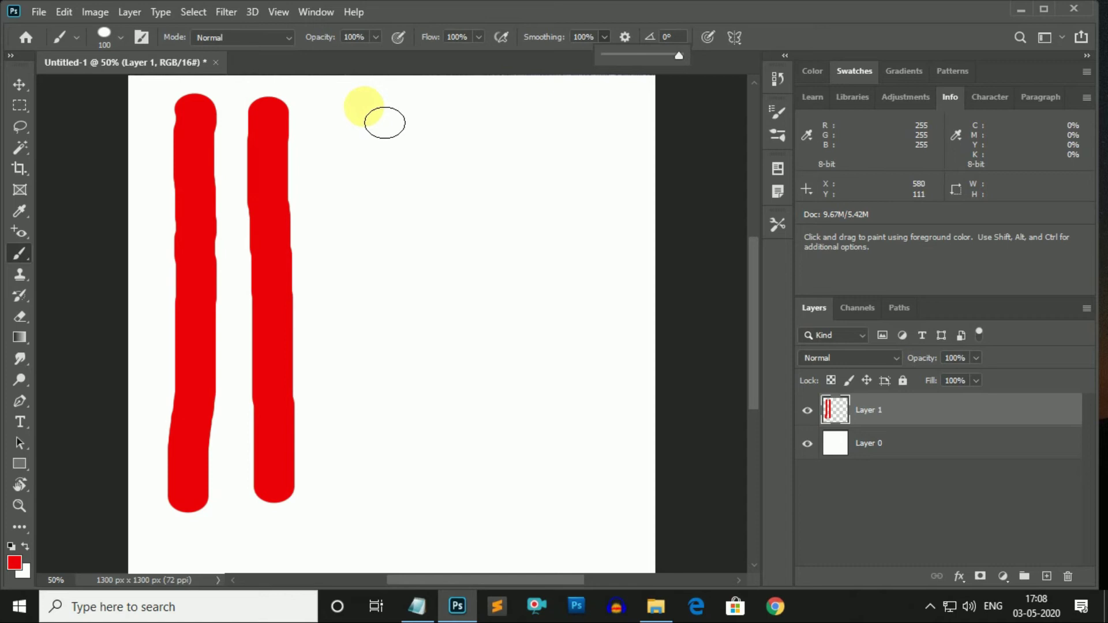
pyautogui.moveTo(361, 110)
pyautogui.mouseDown()
pyautogui.moveTo(360, 168)
pyautogui.moveTo(383, 237)
pyautogui.moveTo(384, 515)
pyautogui.mouseUp()
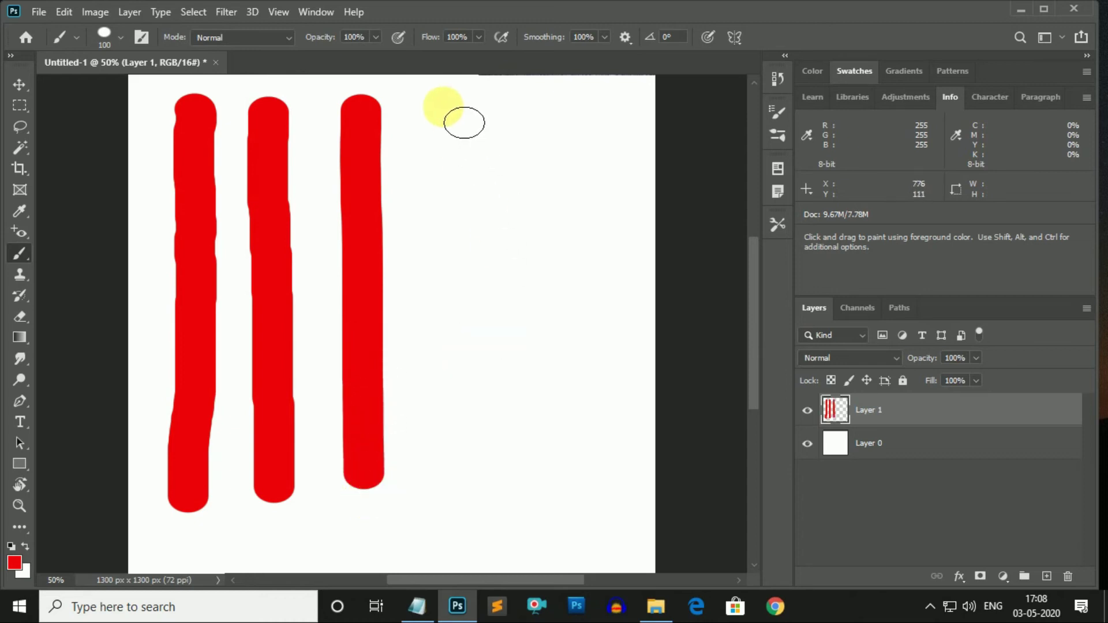
pyautogui.moveTo(442, 111); pyautogui.dragTo(450, 467)
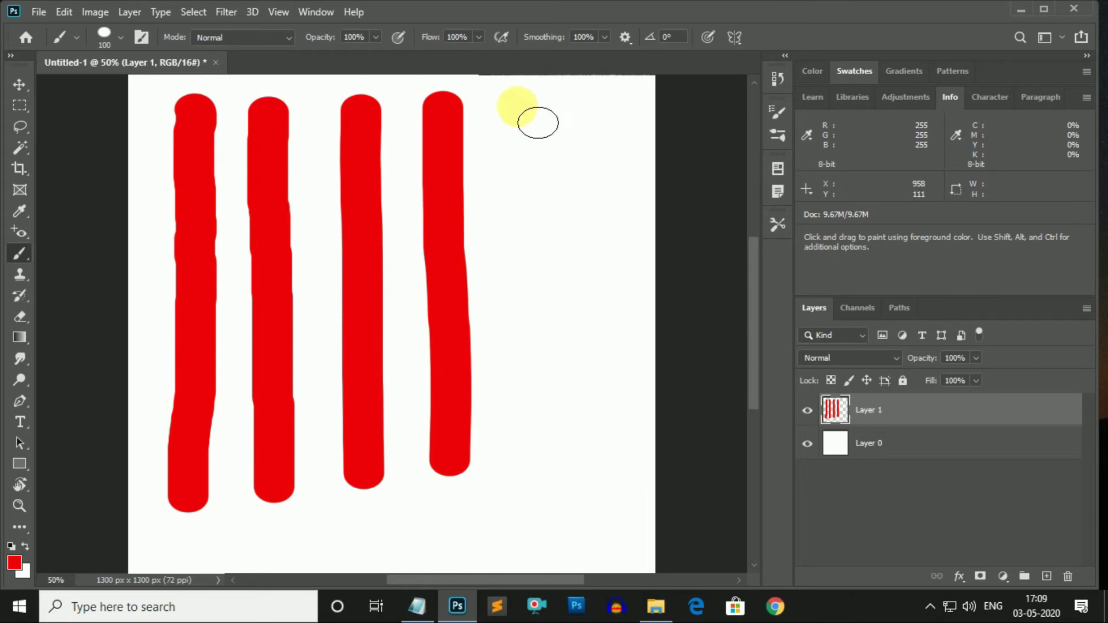
pyautogui.moveTo(516, 107); pyautogui.dragTo(524, 461)
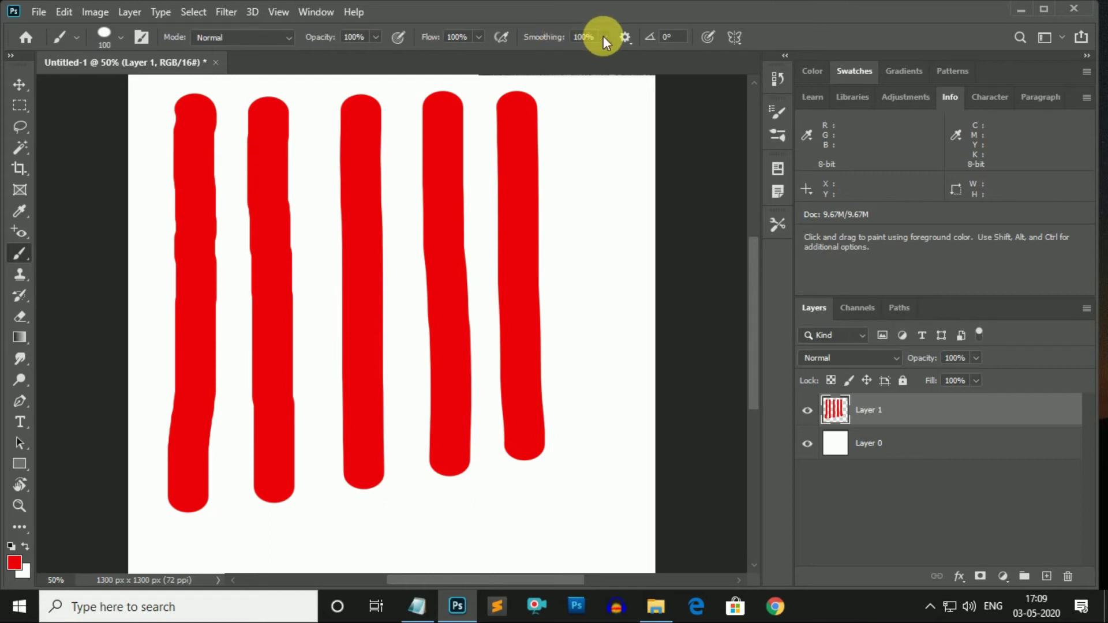
pyautogui.hotkey('ctrl', 'z')
pyautogui.hotkey('ctrl', 'z')
# - Undo the remaining red stroke and Alt+right-drag to resize the brush to 128 px
pyautogui.hotkey('ctrl', 'z')
pyautogui.hotkey('ctrl', 'z')
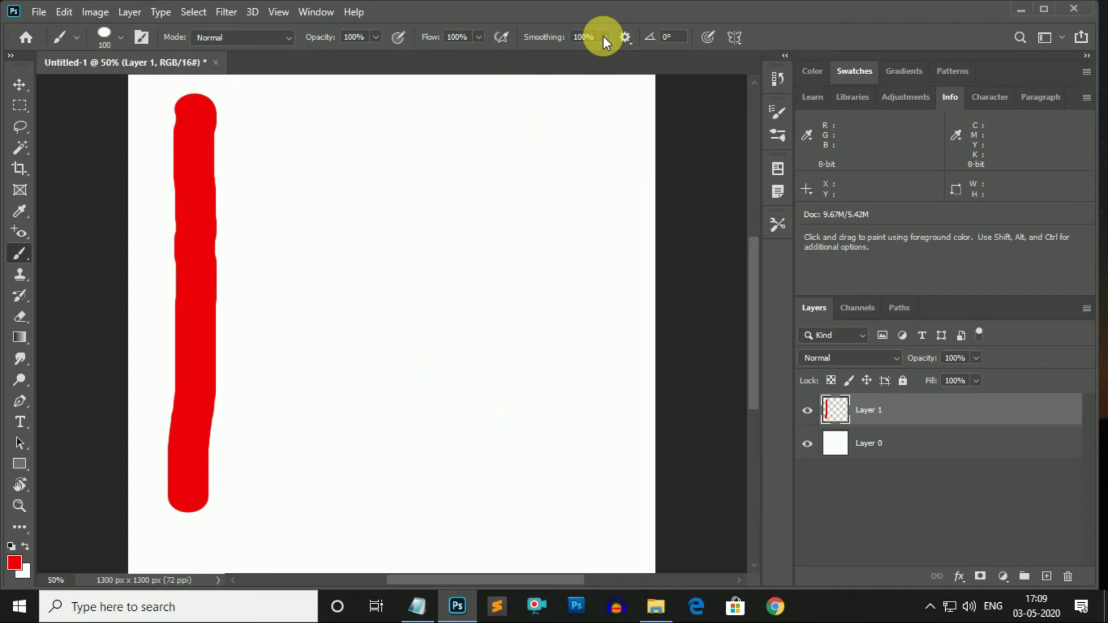
pyautogui.hotkey('ctrl', 'z')
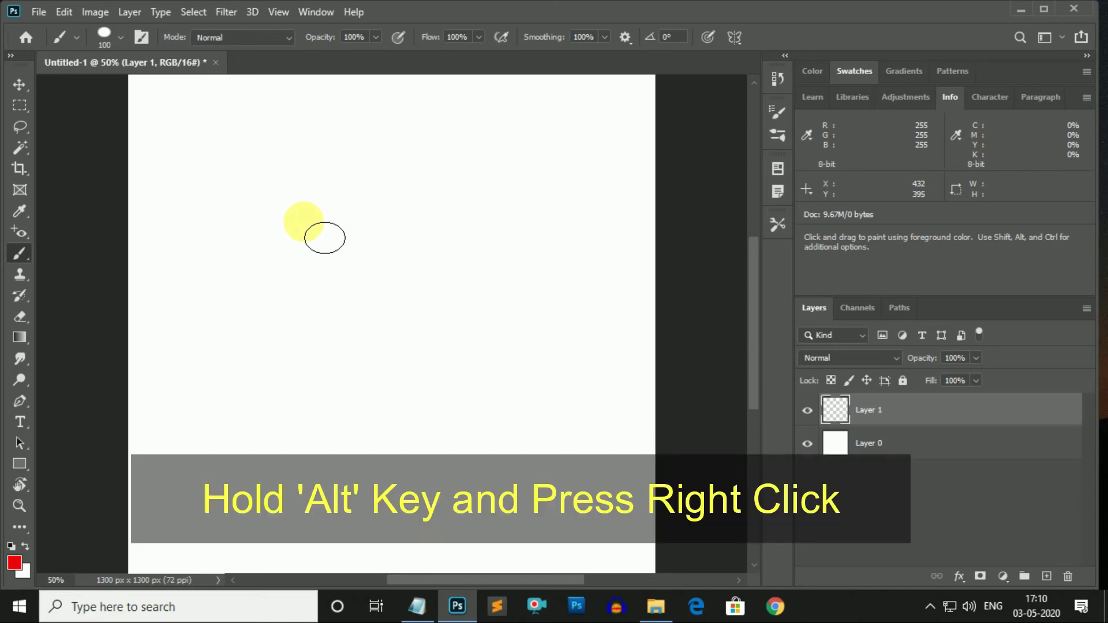
pyautogui.press('alt')
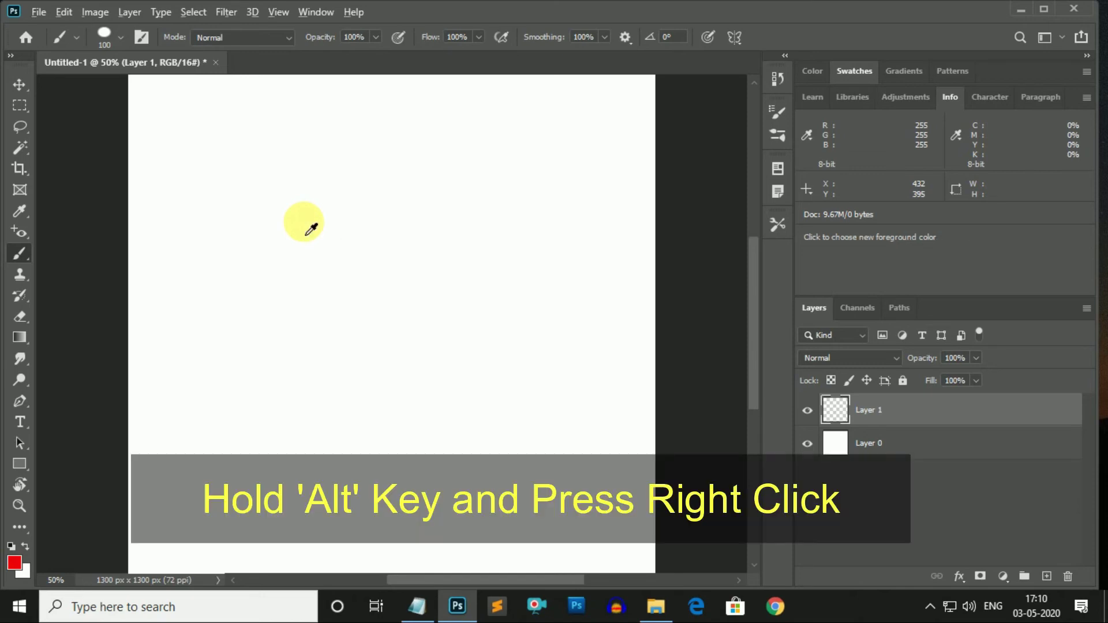
pyautogui.keyDown('alt'); pyautogui.rightClick(304, 222); pyautogui.keyUp('alt')
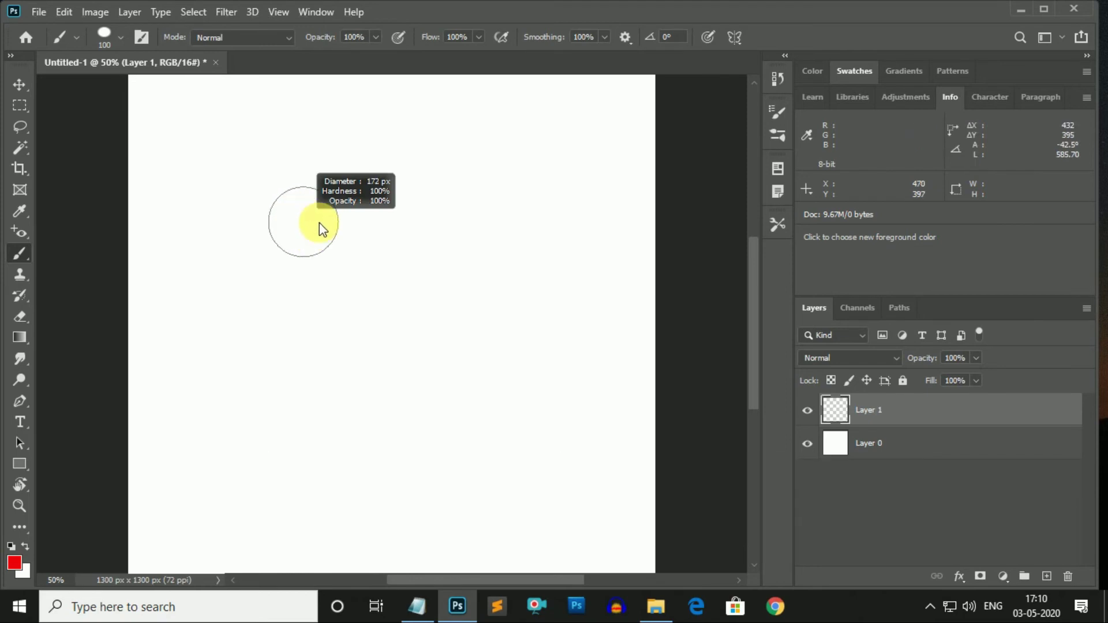
pyautogui.moveTo(320, 223)
pyautogui.mouseDown()
pyautogui.moveTo(384, 231)
pyautogui.moveTo(302, 230)
pyautogui.moveTo(342, 239)
pyautogui.mouseUp()
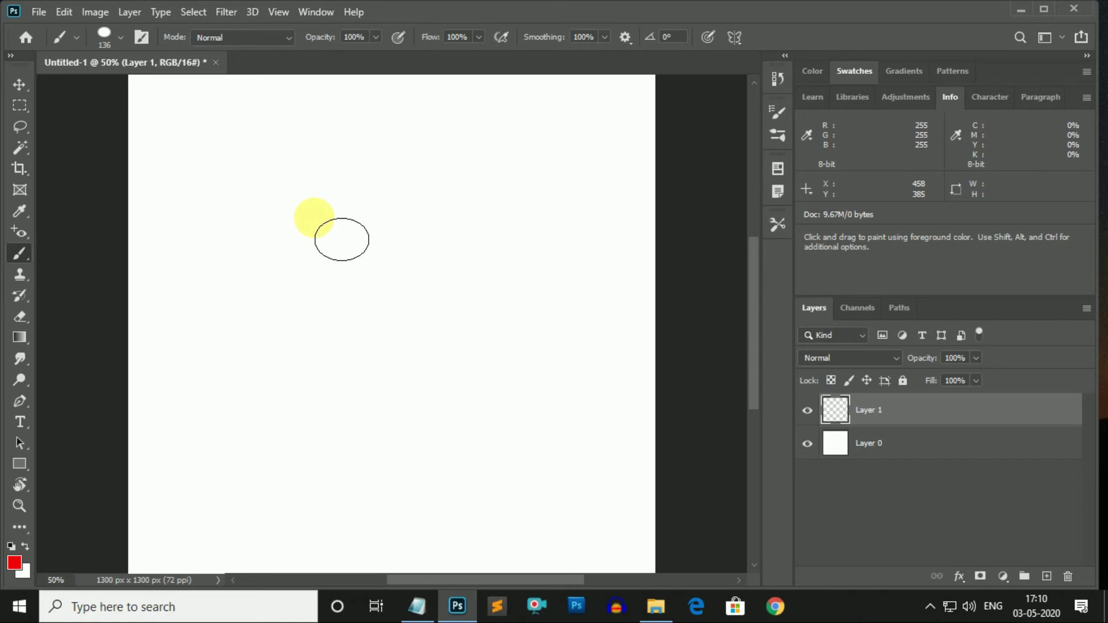
pyautogui.press('alt')
pyautogui.keyDown('alt'); pyautogui.rightClick(315, 220); pyautogui.keyUp('alt')
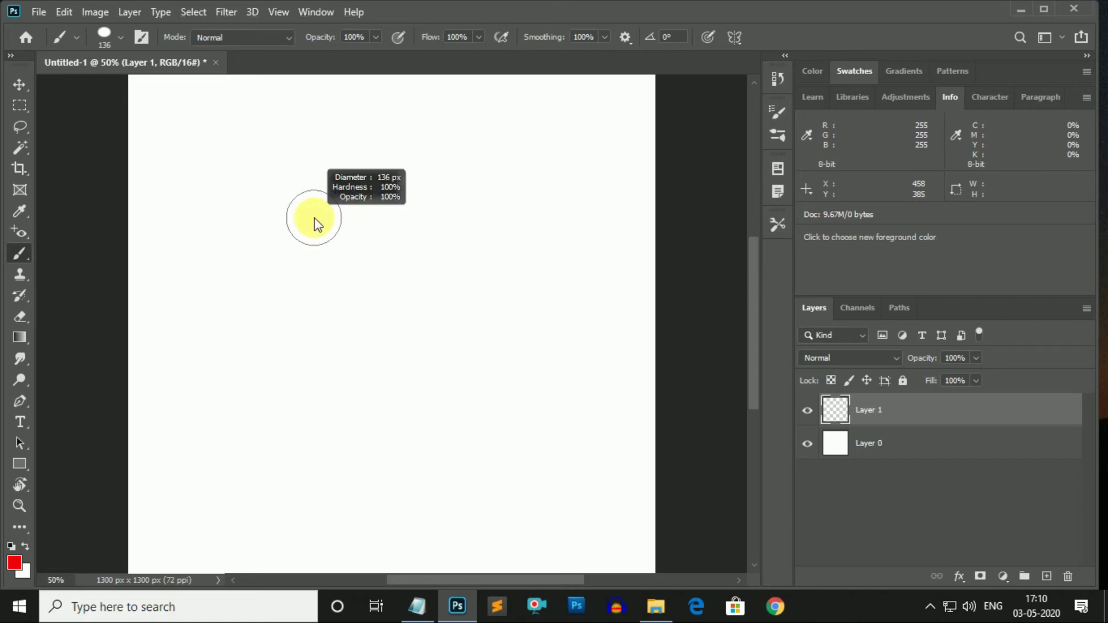
pyautogui.moveTo(314, 217)
pyautogui.mouseDown()
pyautogui.moveTo(318, 168)
pyautogui.moveTo(313, 256)
pyautogui.mouseUp()
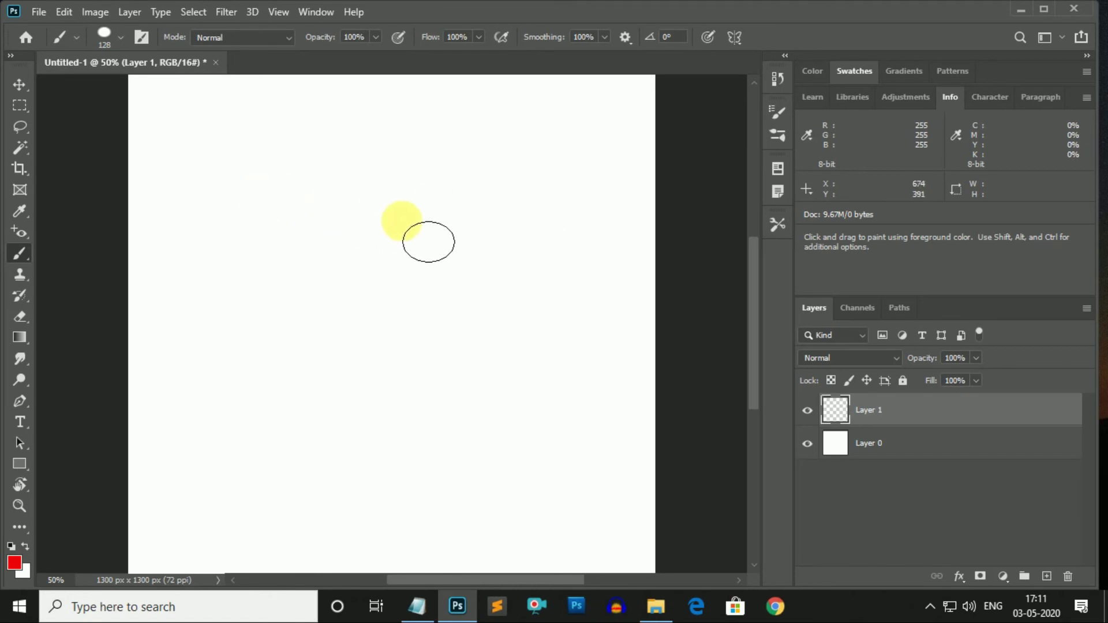
# - Check the brush settings and paint a thick red vertical test stroke
pyautogui.click(774, 116)
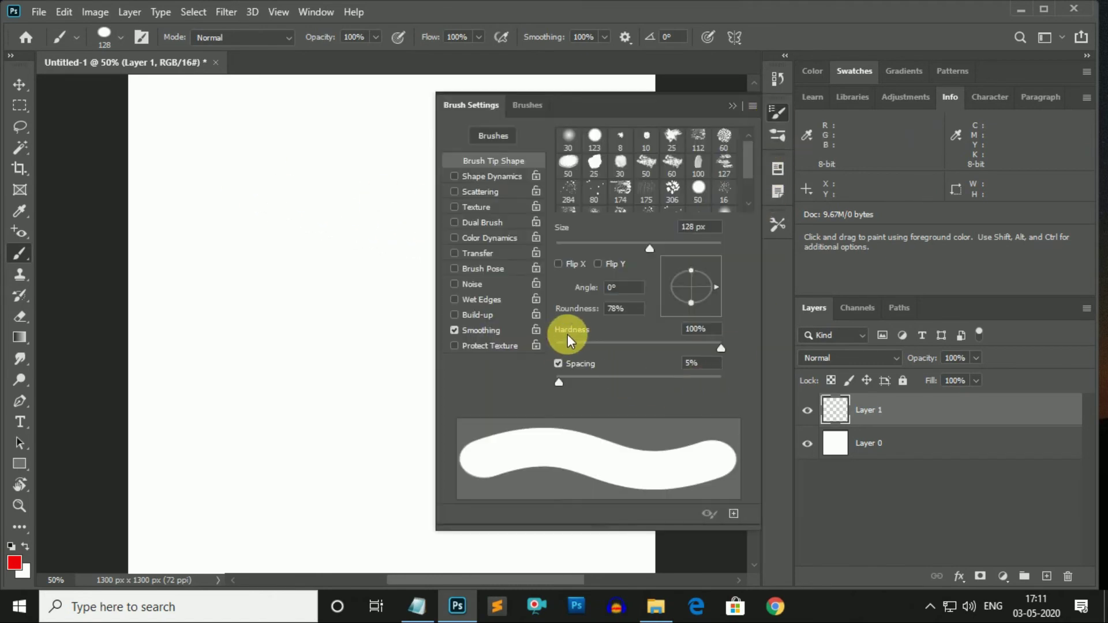
pyautogui.click(734, 105)
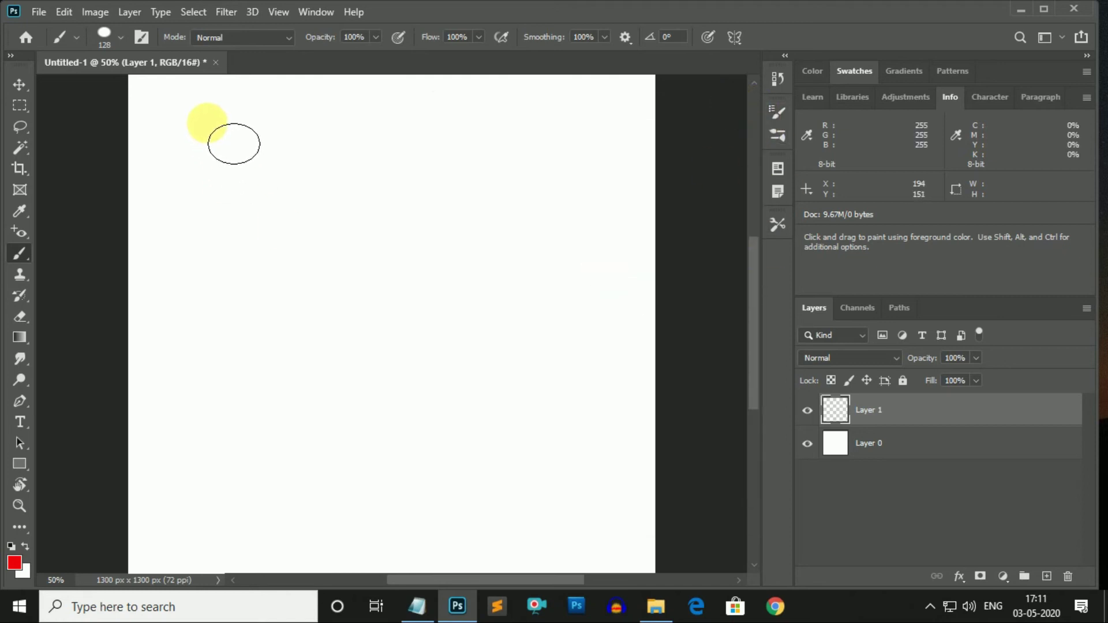
pyautogui.moveTo(207, 128); pyautogui.dragTo(208, 448)
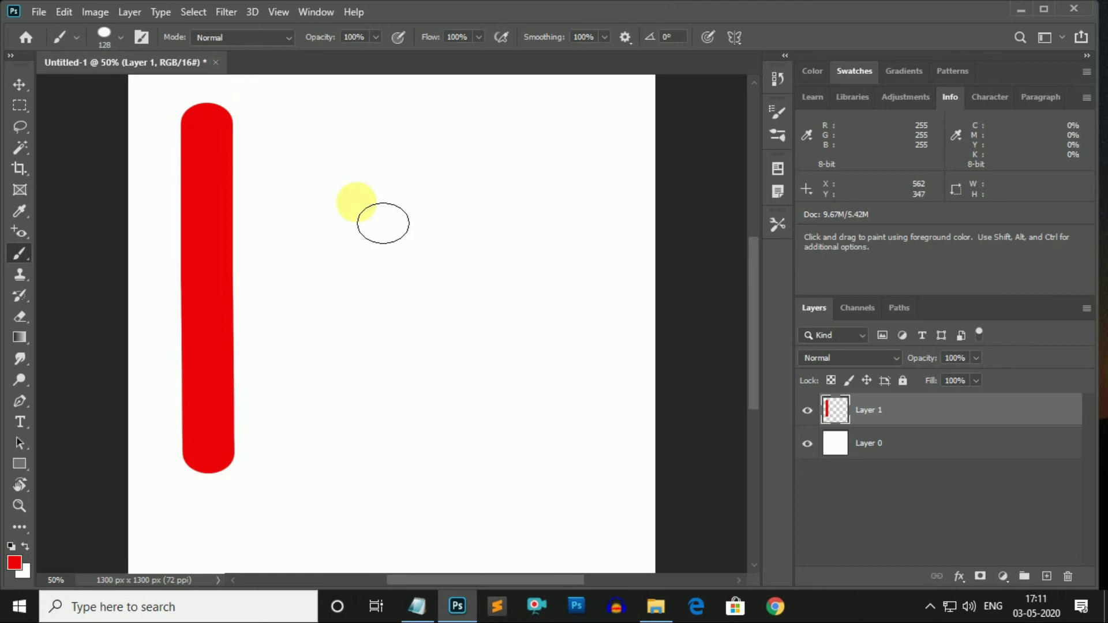
# - Lower brush hardness to 62%, paint a softer stroke beside the first, then undo both
pyautogui.keyDown('alt'); pyautogui.rightClick(356, 202); pyautogui.keyUp('alt')
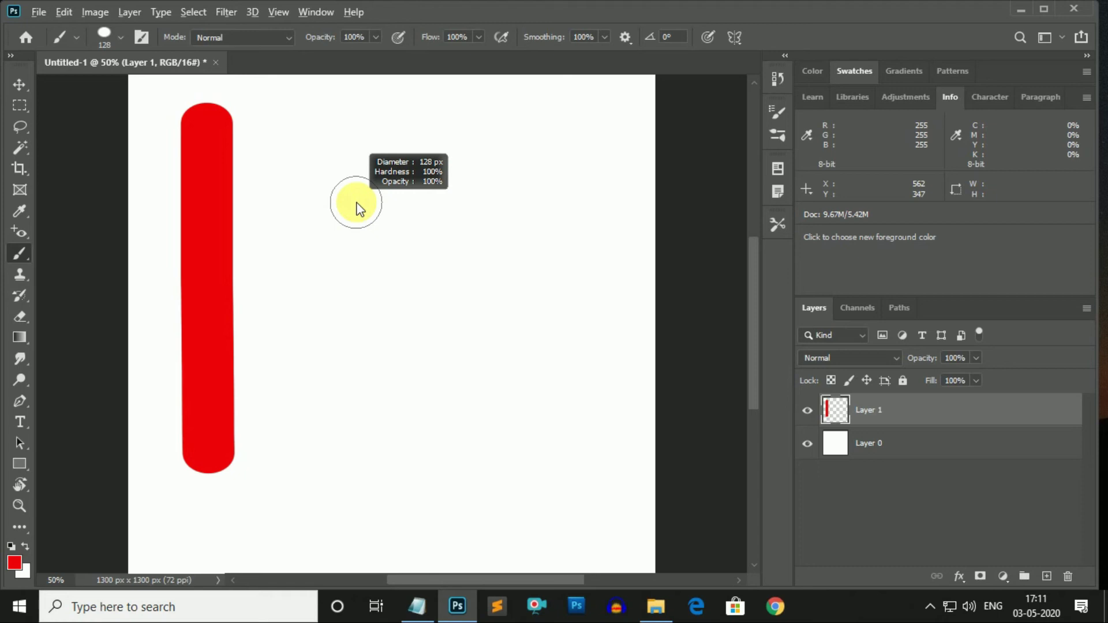
pyautogui.moveTo(356, 202); pyautogui.dragTo(364, 67)
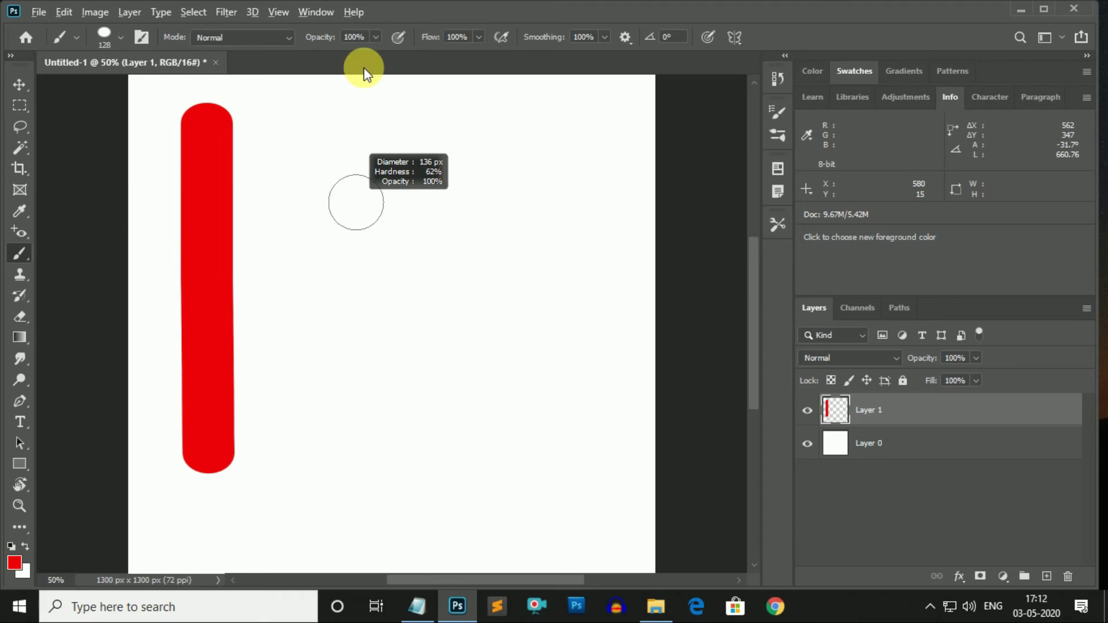
pyautogui.click(774, 112)
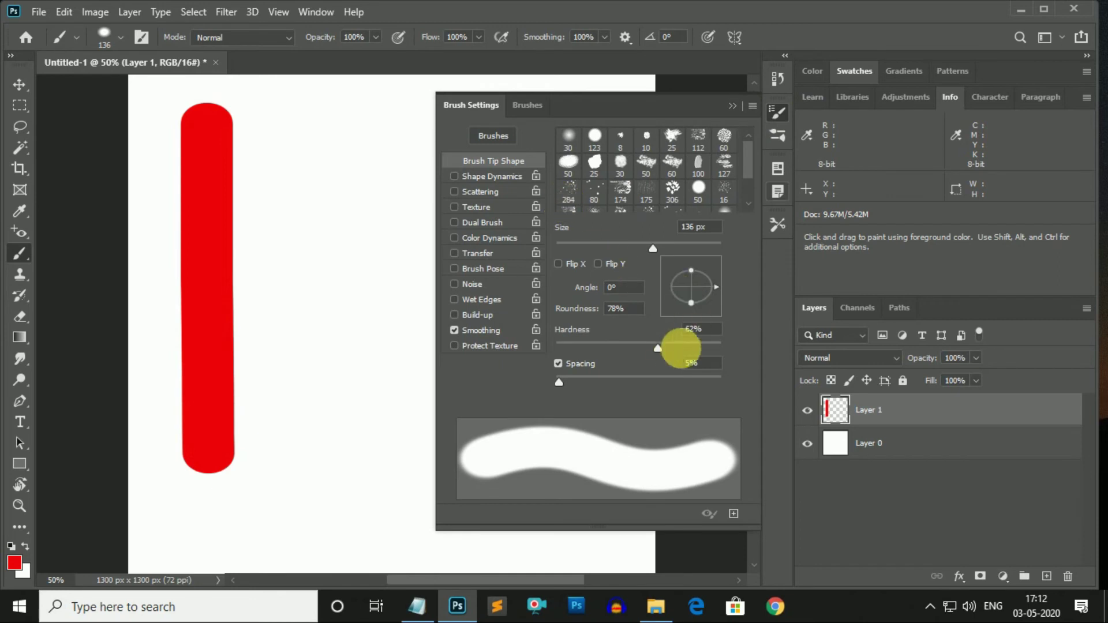
pyautogui.moveTo(711, 329); pyautogui.dragTo(668, 329)
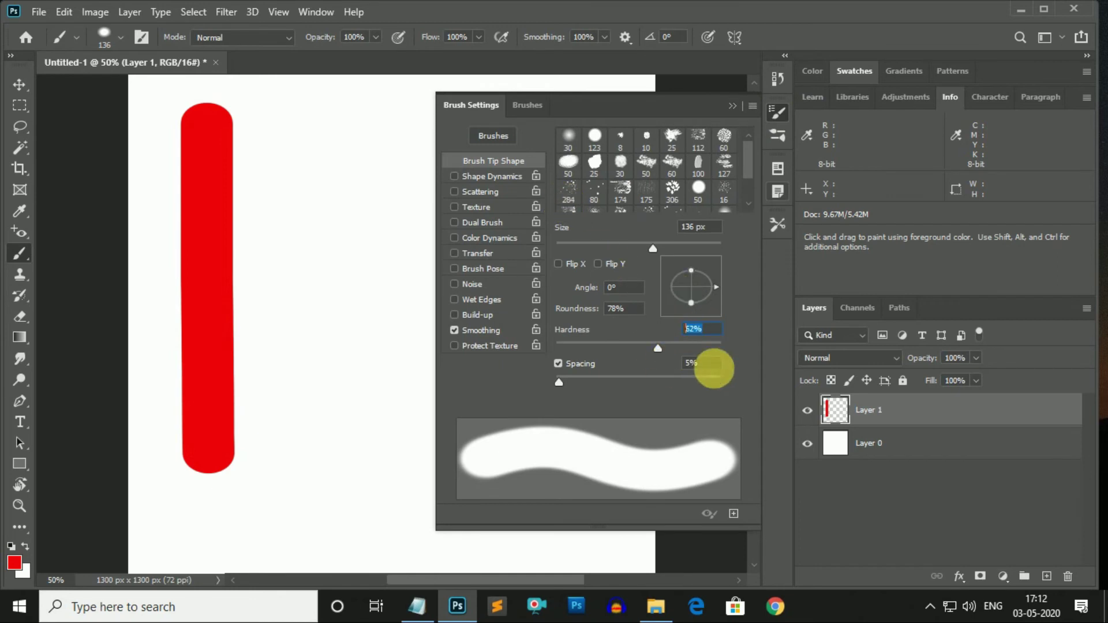
pyautogui.click(732, 105)
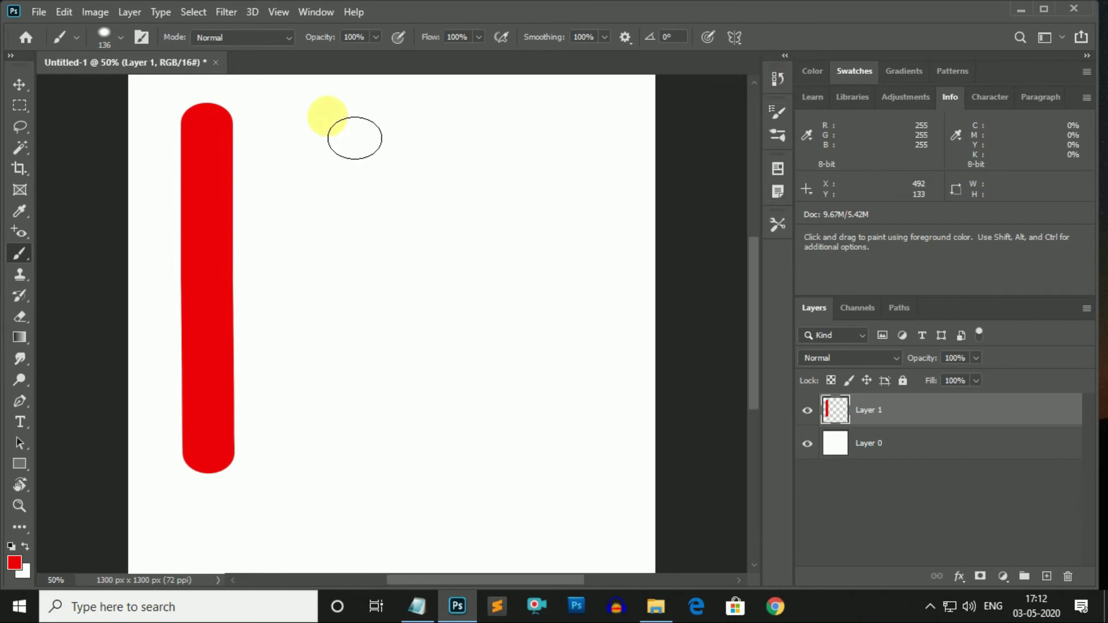
pyautogui.moveTo(326, 118); pyautogui.dragTo(330, 461)
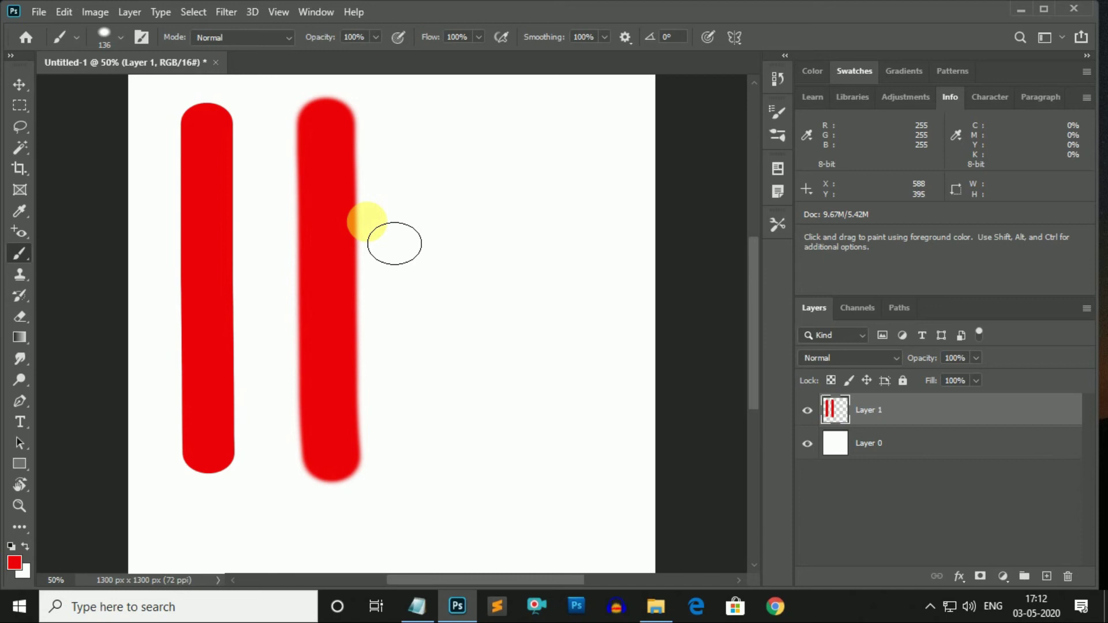
pyautogui.press('ctrl')
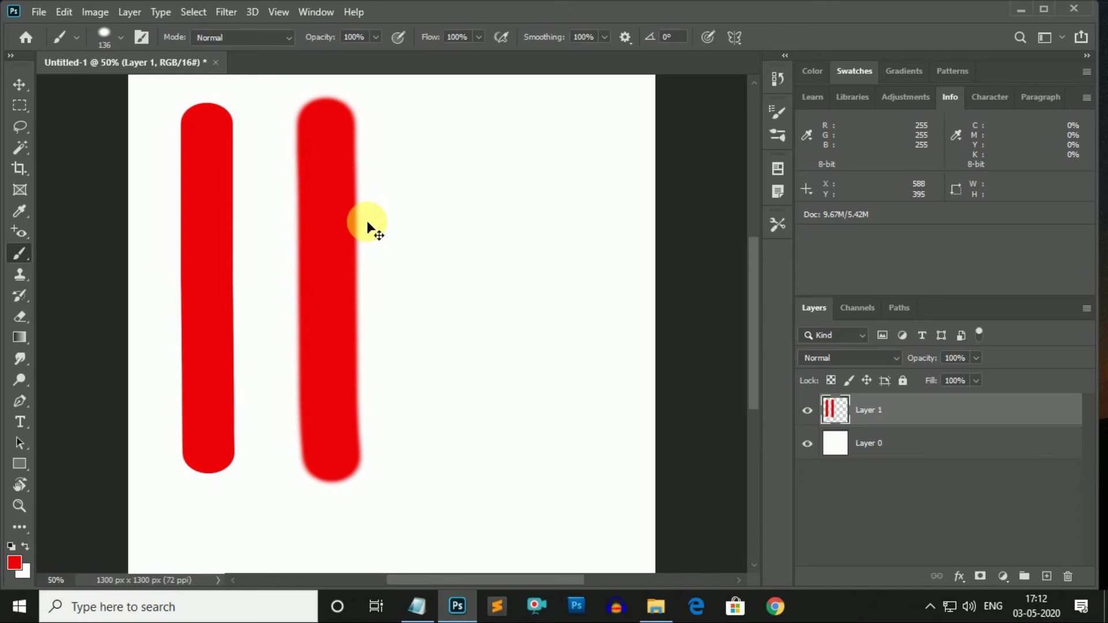
pyautogui.hotkey('ctrl', 'z')
pyautogui.hotkey('ctrl', 'z')
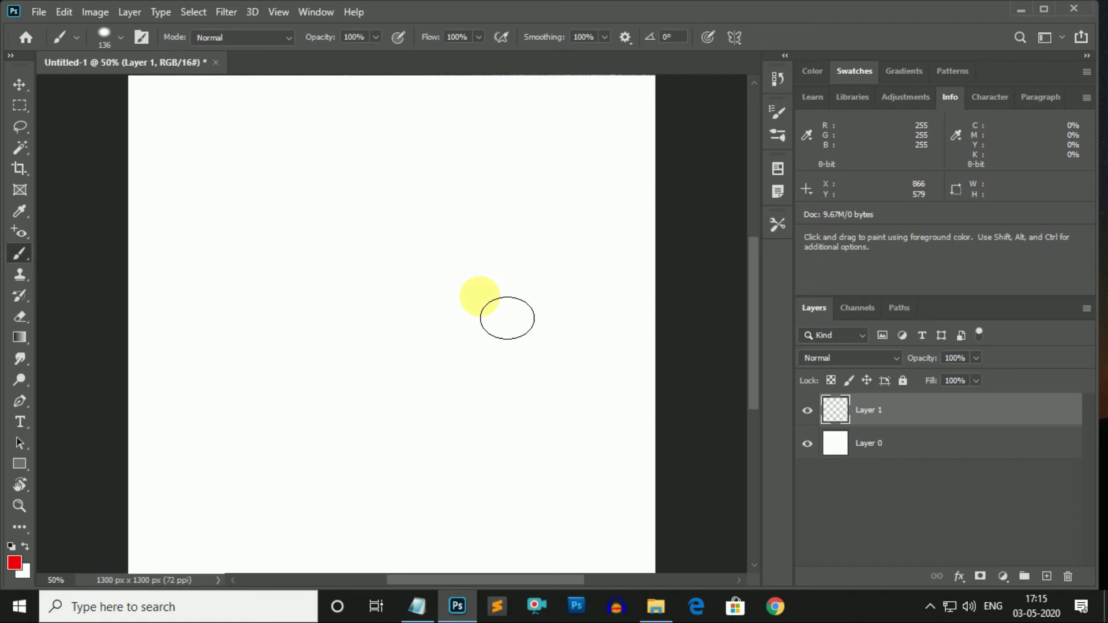
# - Open the apple image pic-26.png with Ctrl+O
pyautogui.hotkey('ctrl', 'o')
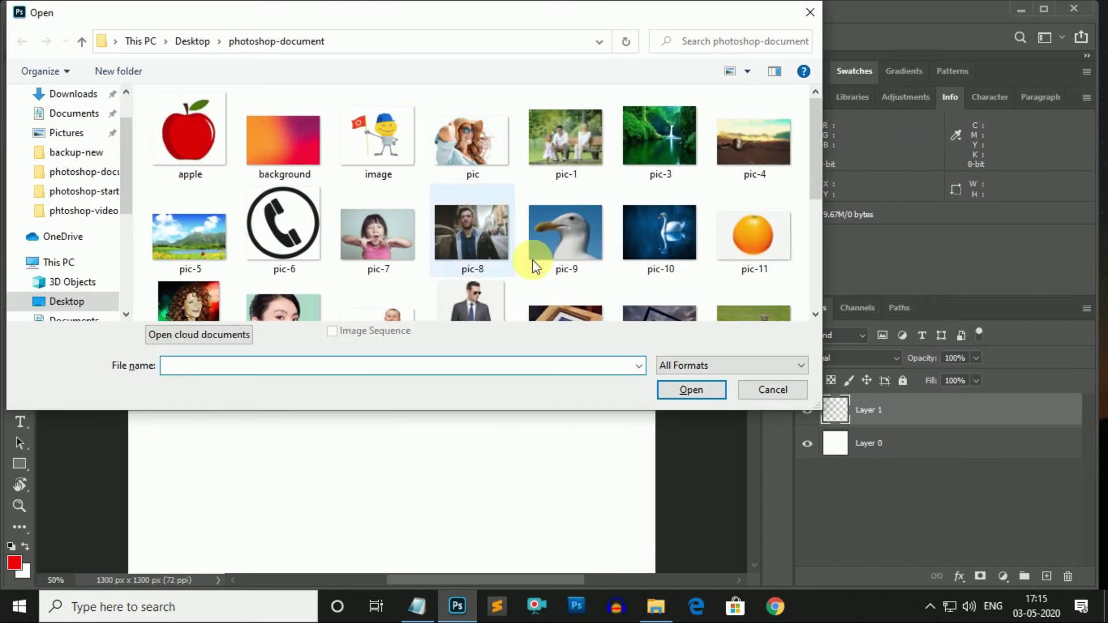
pyautogui.moveTo(816, 157); pyautogui.dragTo(832, 262)
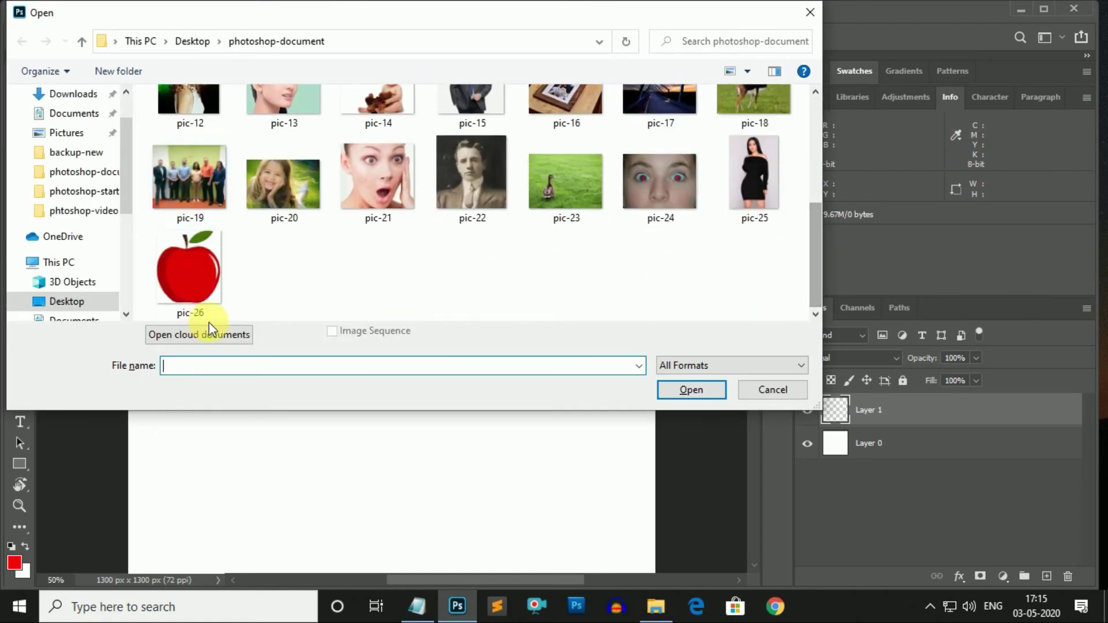
pyautogui.click(183, 275)
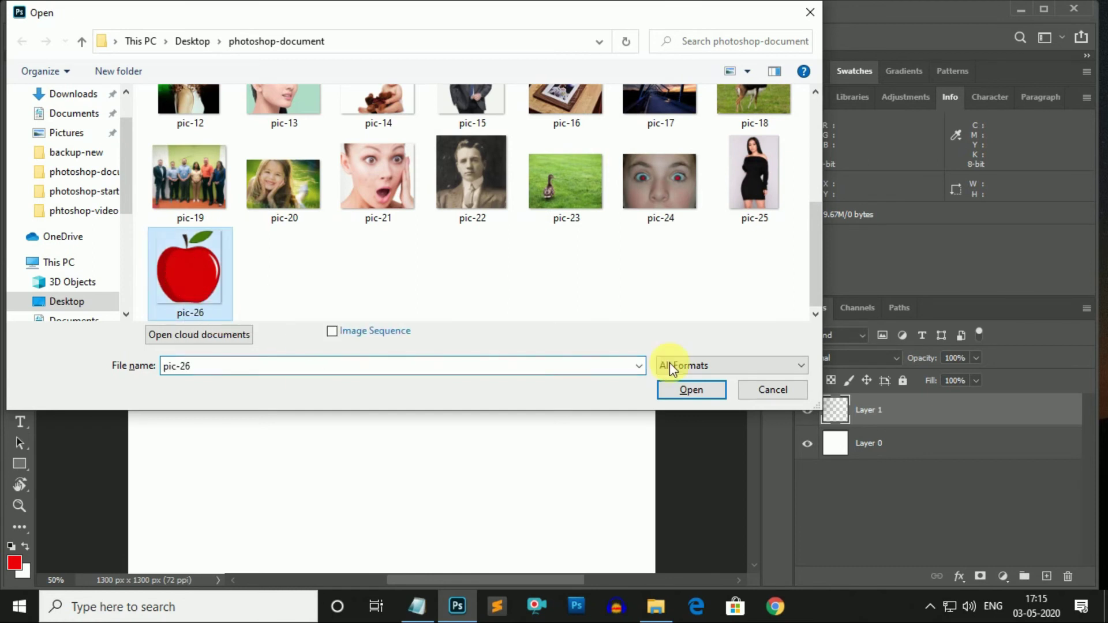
pyautogui.click(676, 389)
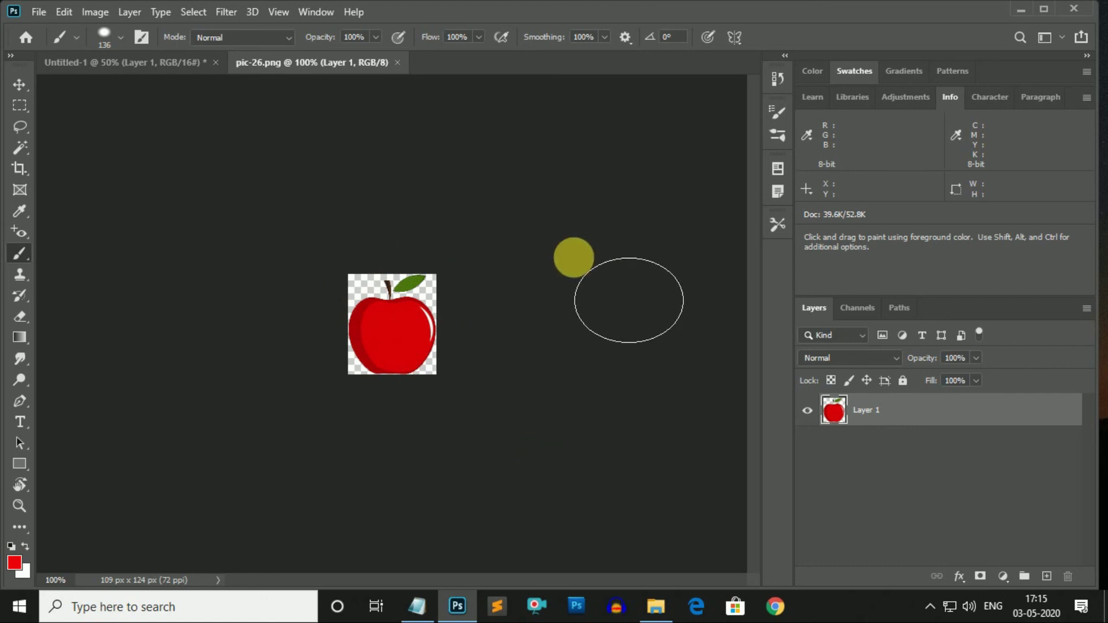
# - Define the apple image as a brush preset named 'apple' and select it in the preset picker
pyautogui.click(64, 13)
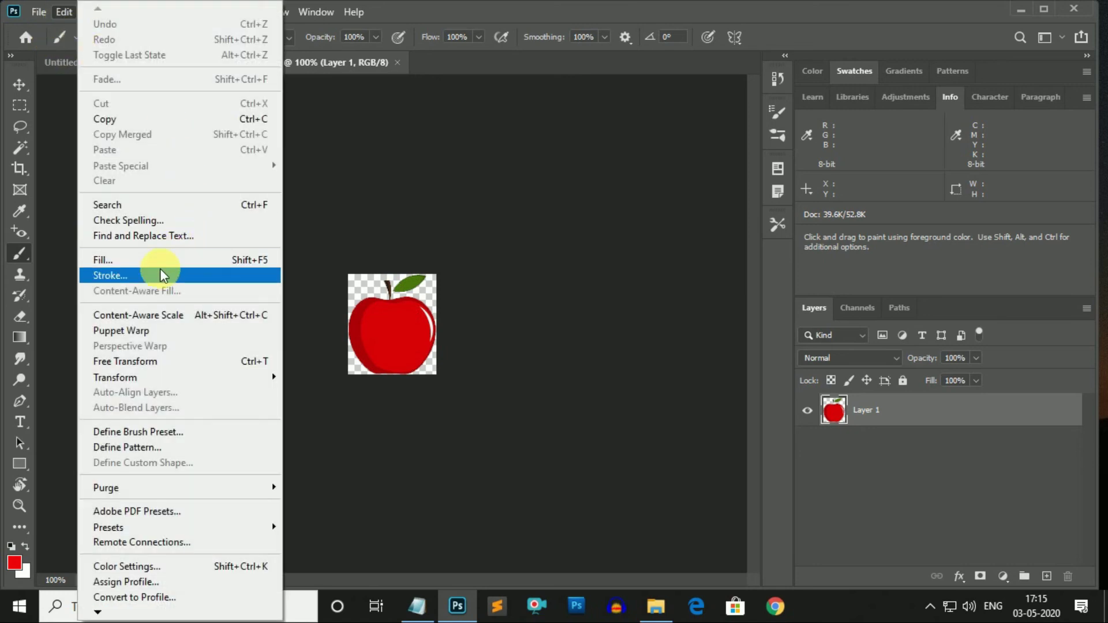
pyautogui.click(164, 432)
pyautogui.click(451, 173)
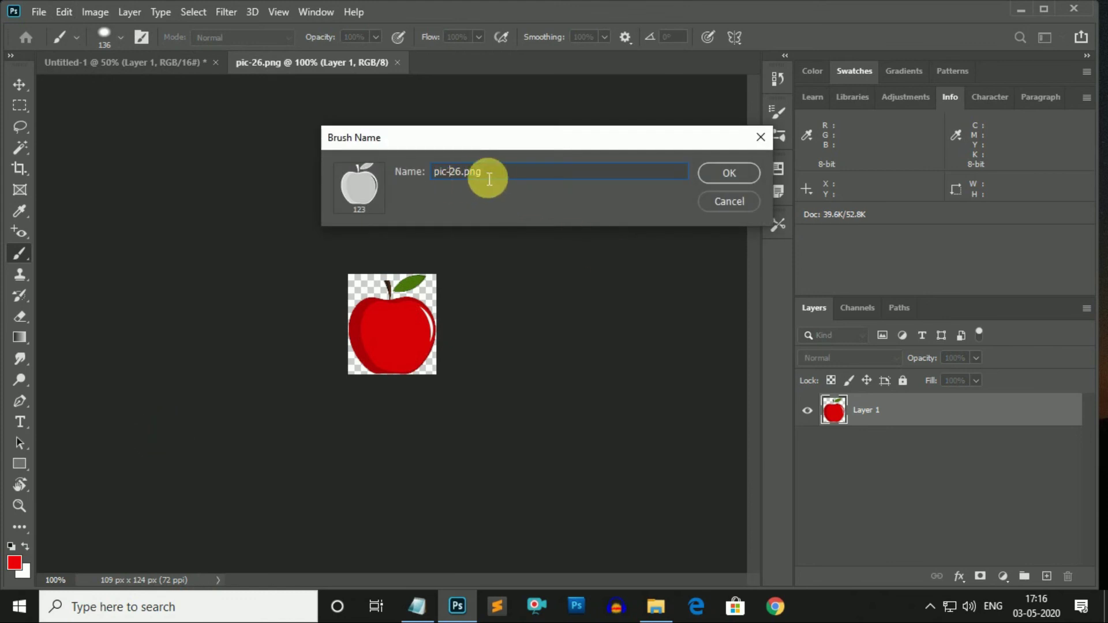
pyautogui.moveTo(495, 176); pyautogui.dragTo(439, 186)
pyautogui.write('a')
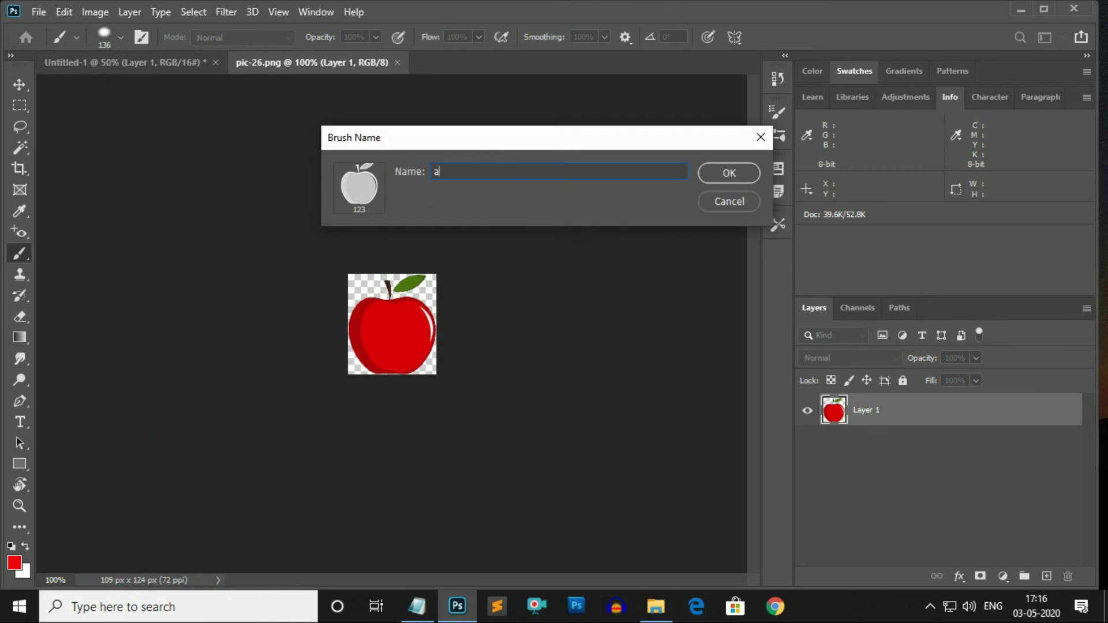
pyautogui.write('pple')
pyautogui.click(722, 172)
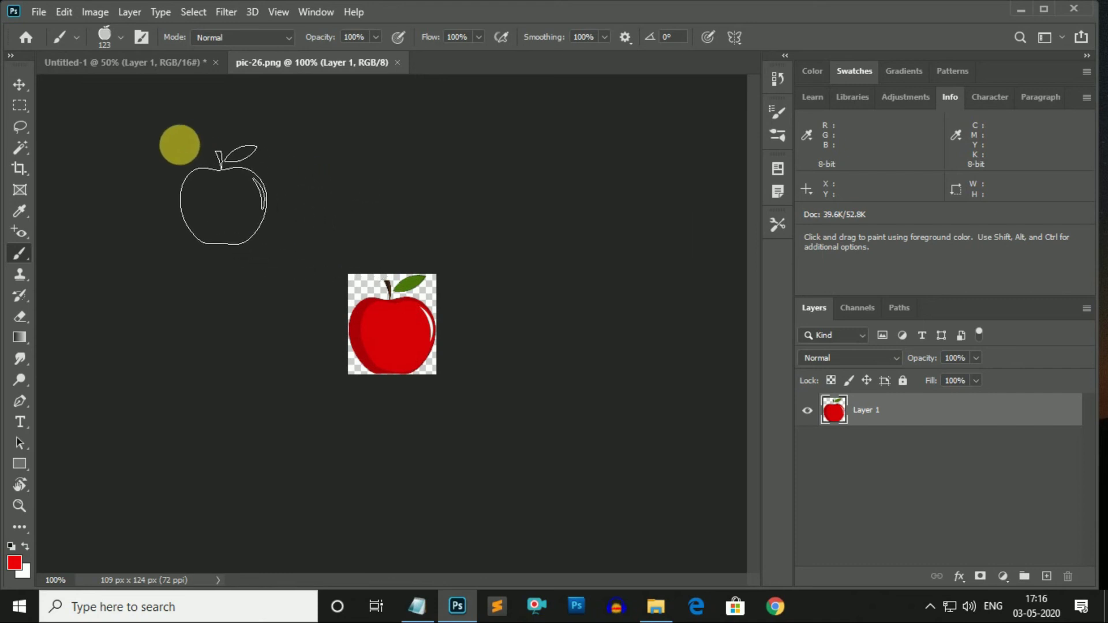
pyautogui.click(119, 37)
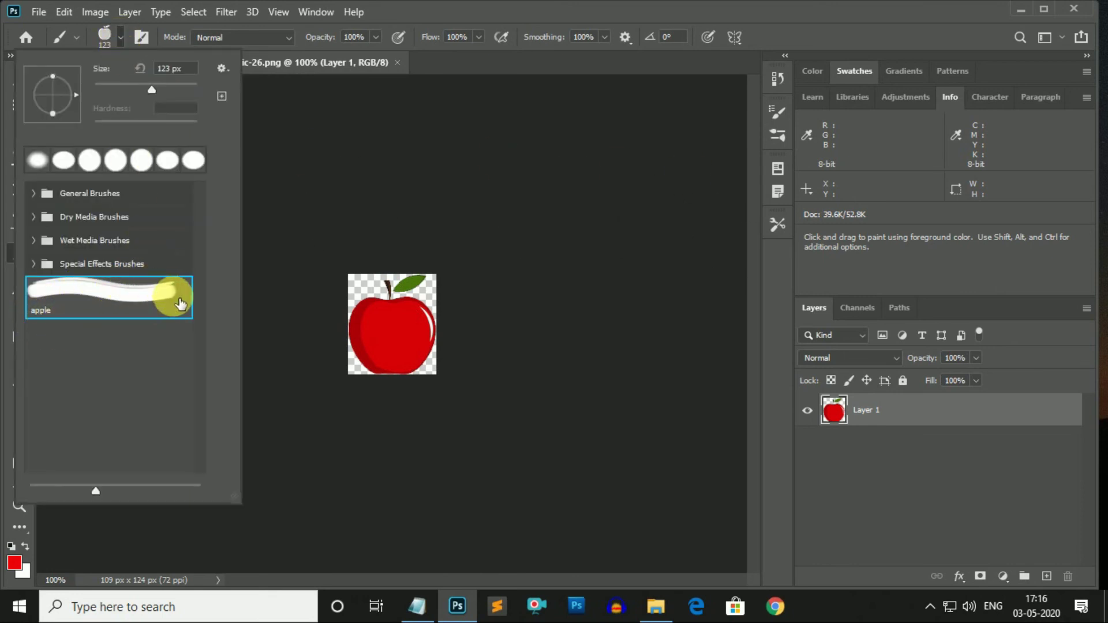
pyautogui.click(114, 35)
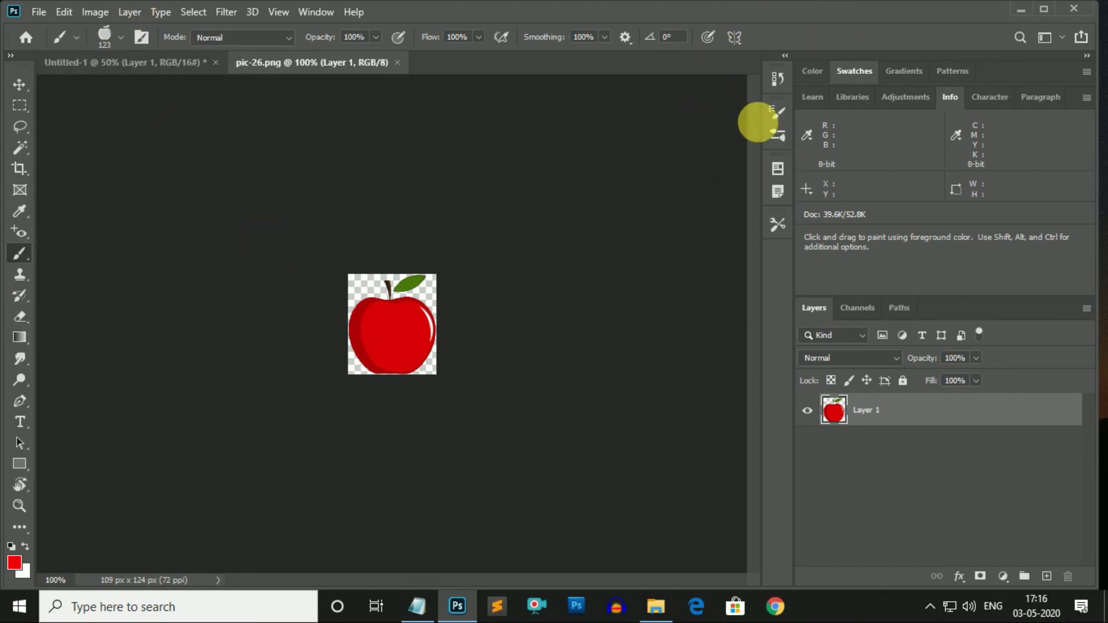
# - Set the apple brush tip to 35 px size with 161% spacing in Brush Settings
pyautogui.click(781, 112)
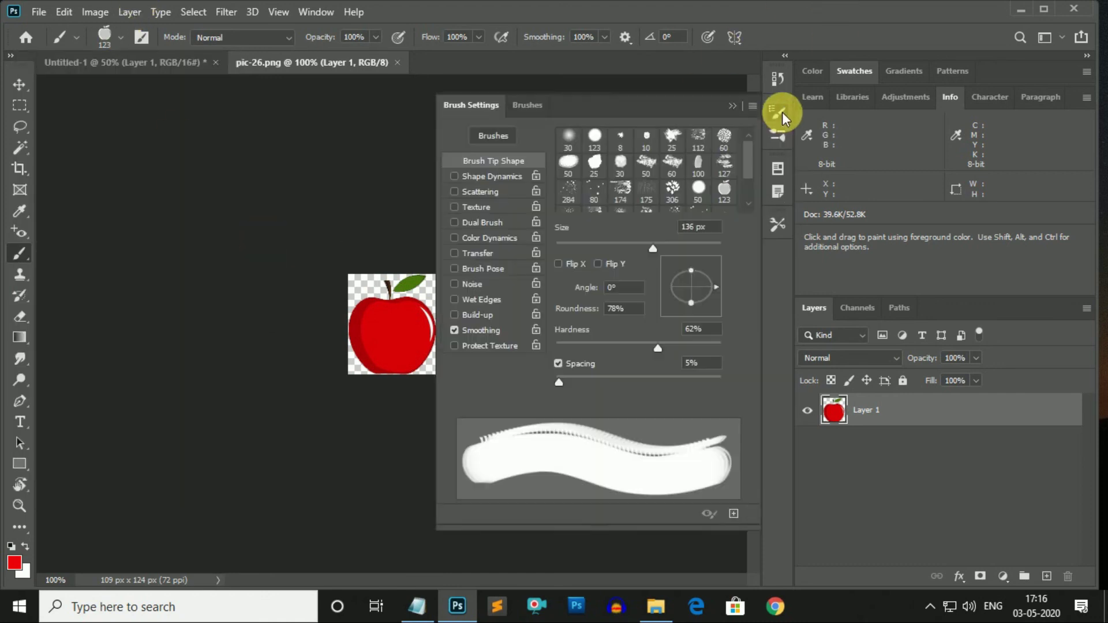
pyautogui.click(527, 104)
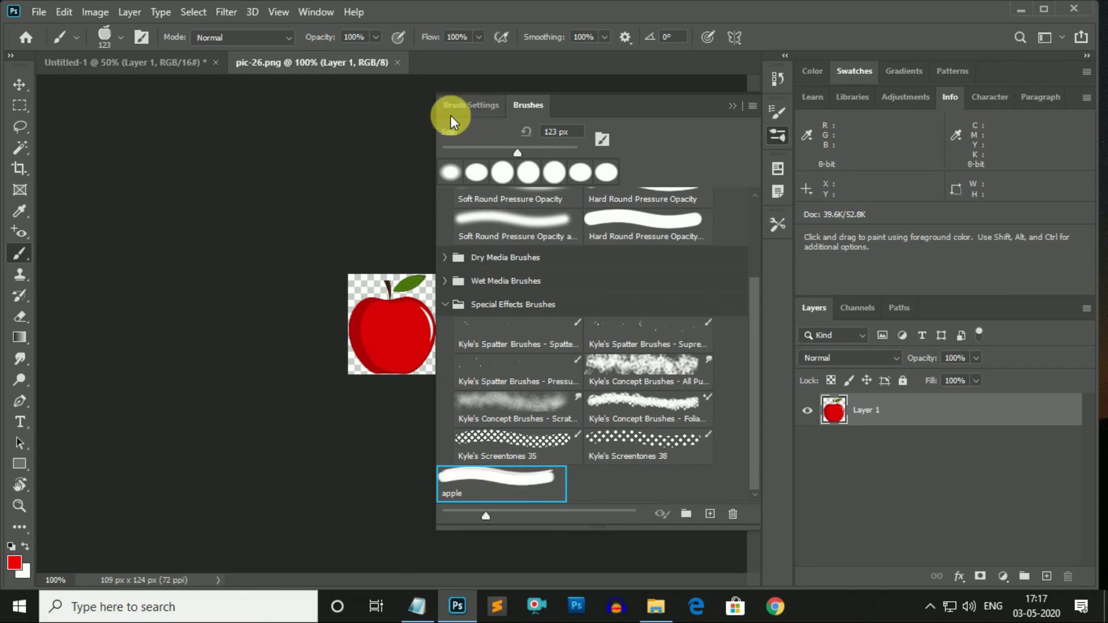
pyautogui.click(463, 107)
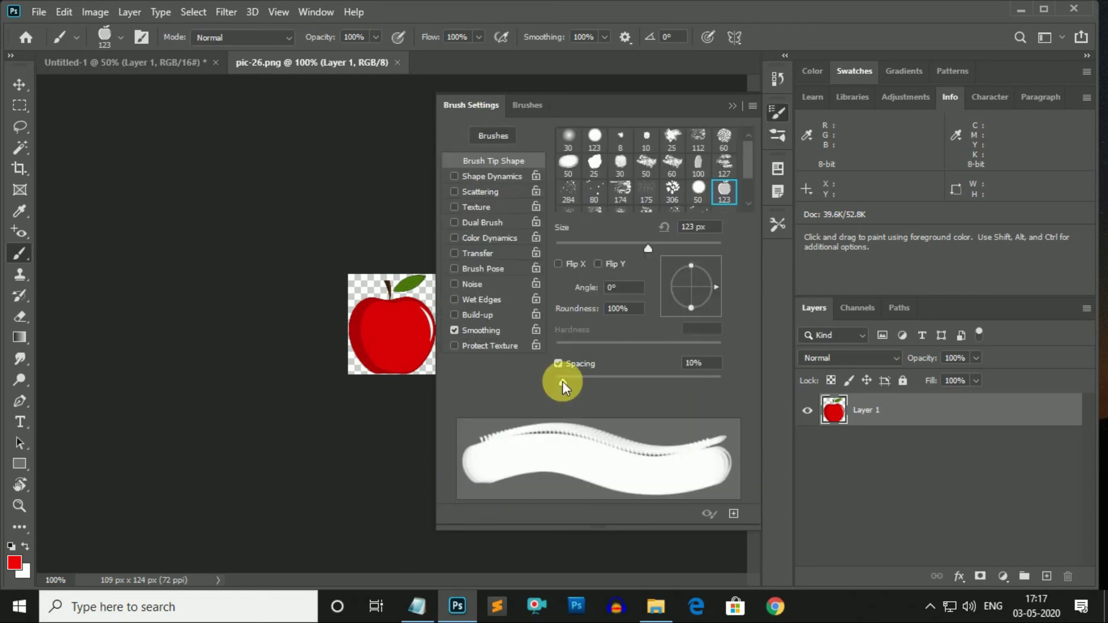
pyautogui.moveTo(563, 381); pyautogui.dragTo(661, 389)
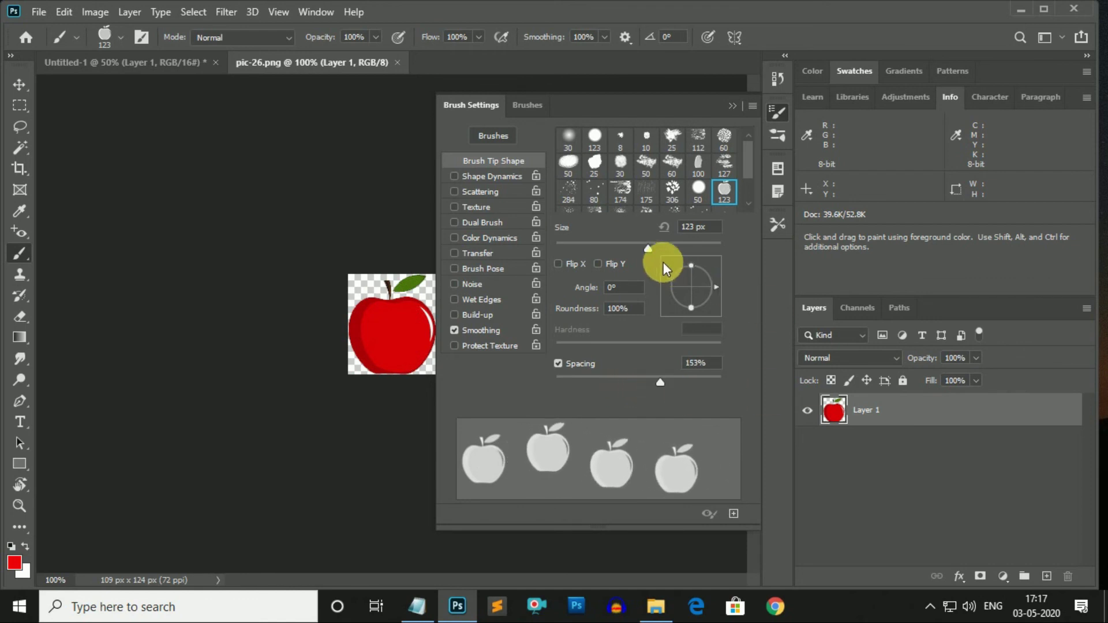
pyautogui.moveTo(654, 250); pyautogui.dragTo(585, 252)
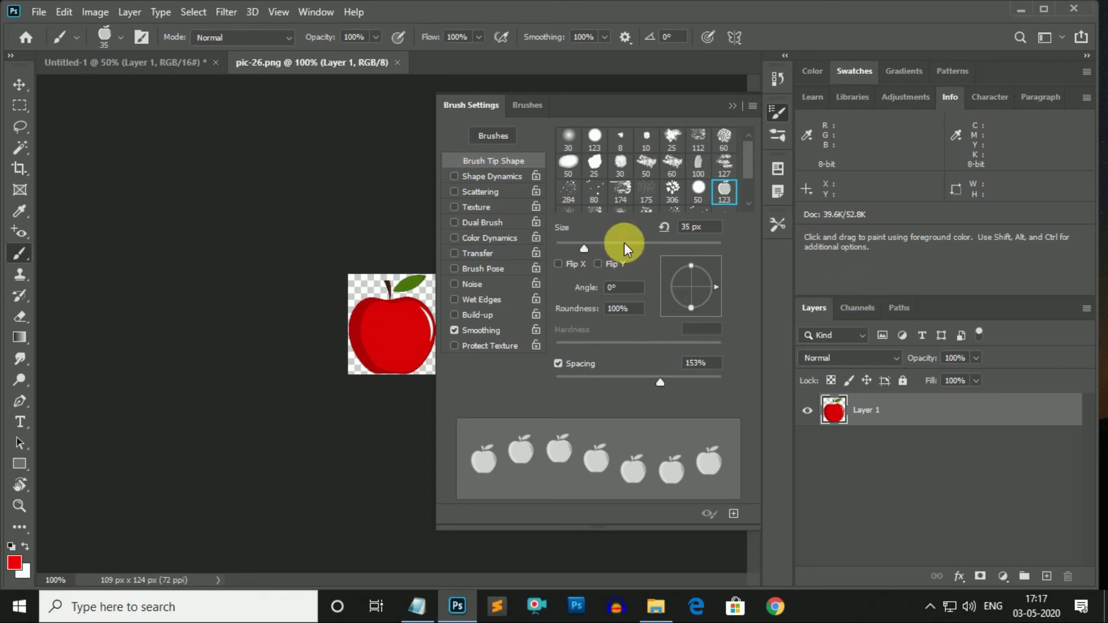
pyautogui.moveTo(663, 383); pyautogui.dragTo(667, 382)
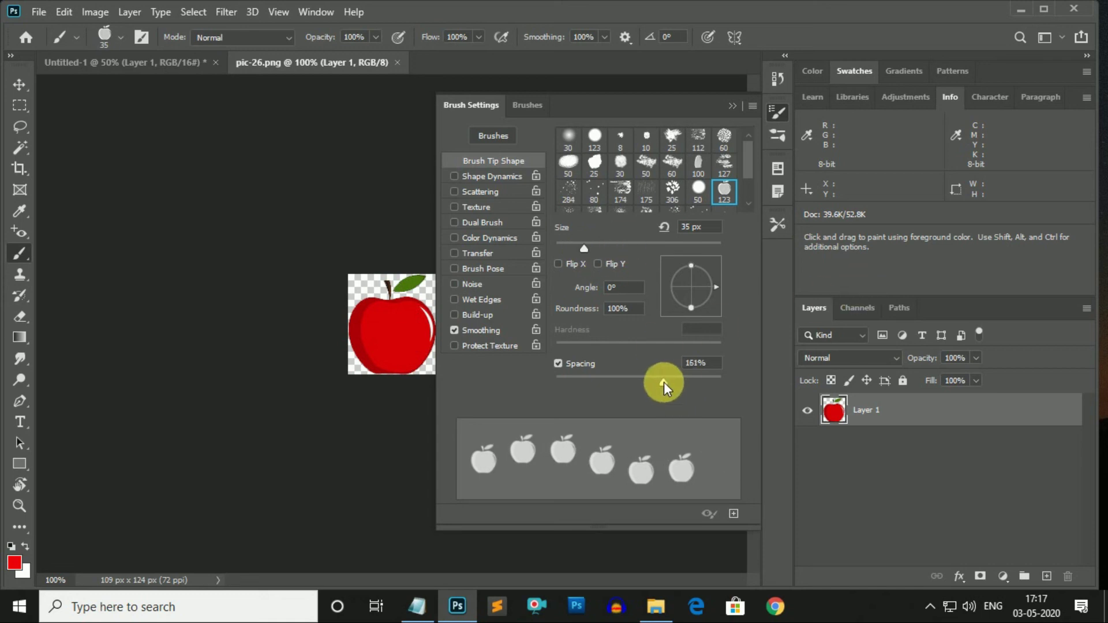
pyautogui.click(734, 106)
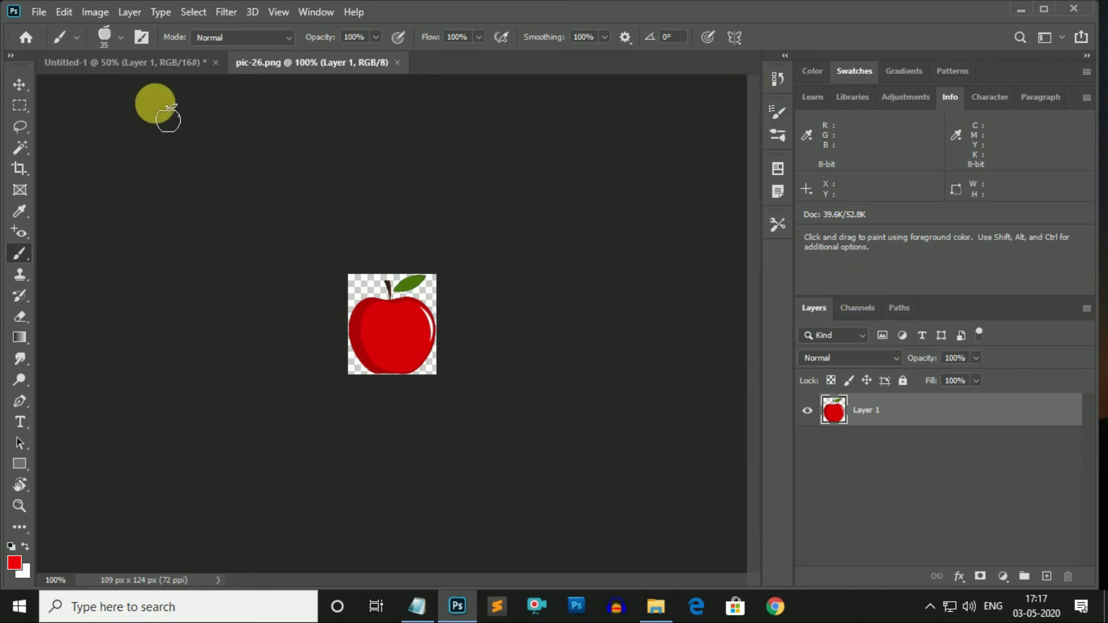
# - In Untitled-1, enlarge the apple brush to 175 px, stamp a row of apples, then undo it
pyautogui.click(126, 65)
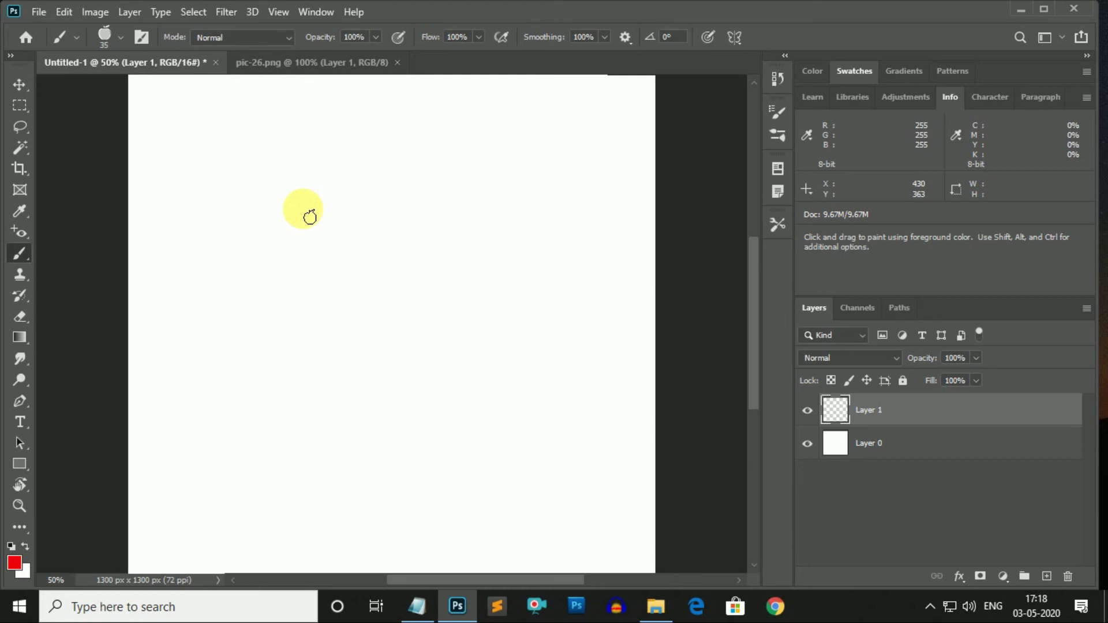
pyautogui.press(']')
pyautogui.press(']')
pyautogui.press(']')
pyautogui.press(']')
pyautogui.press(']')
pyautogui.press(']')
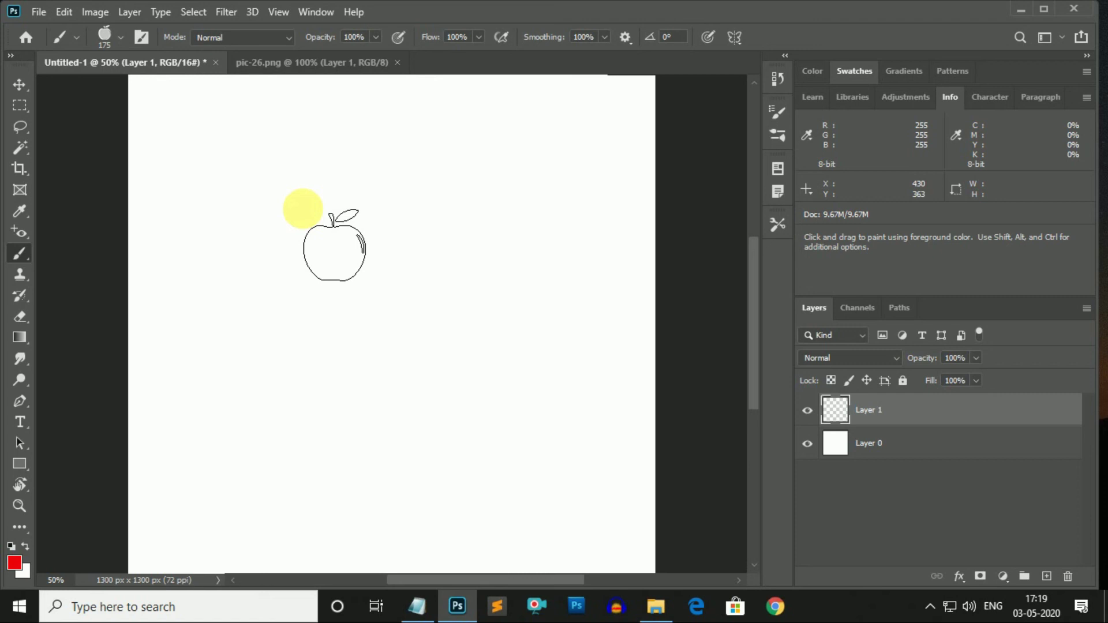
pyautogui.moveTo(185, 129)
pyautogui.mouseDown()
pyautogui.moveTo(418, 434)
pyautogui.moveTo(465, 185)
pyautogui.moveTo(487, 144)
pyautogui.moveTo(584, 560)
pyautogui.moveTo(606, 118)
pyautogui.mouseUp()
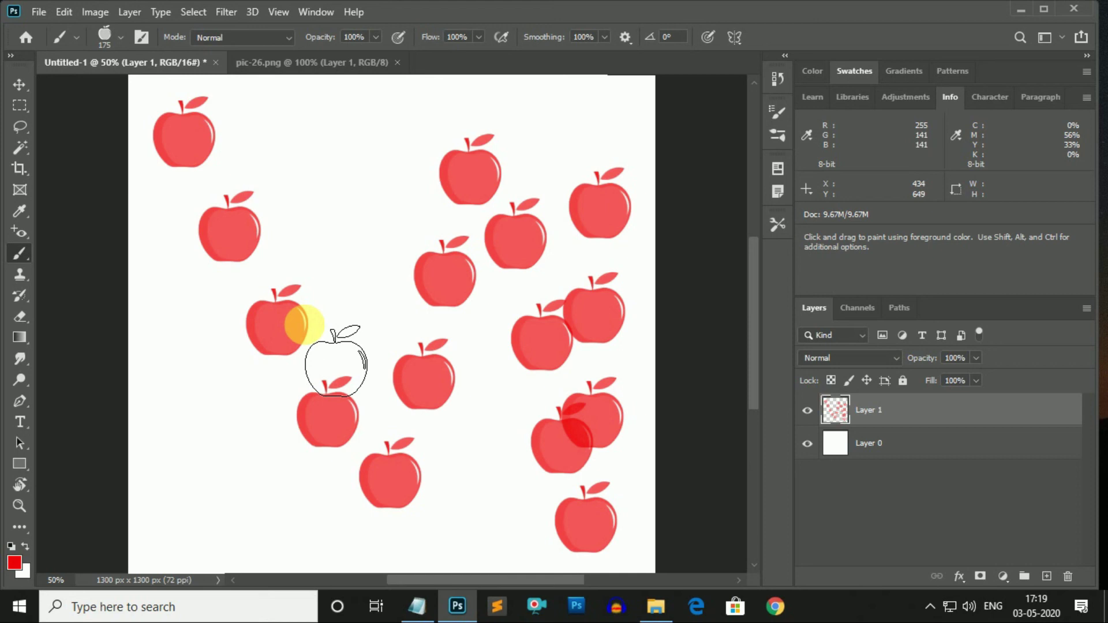
pyautogui.hotkey('ctrl', 'z')
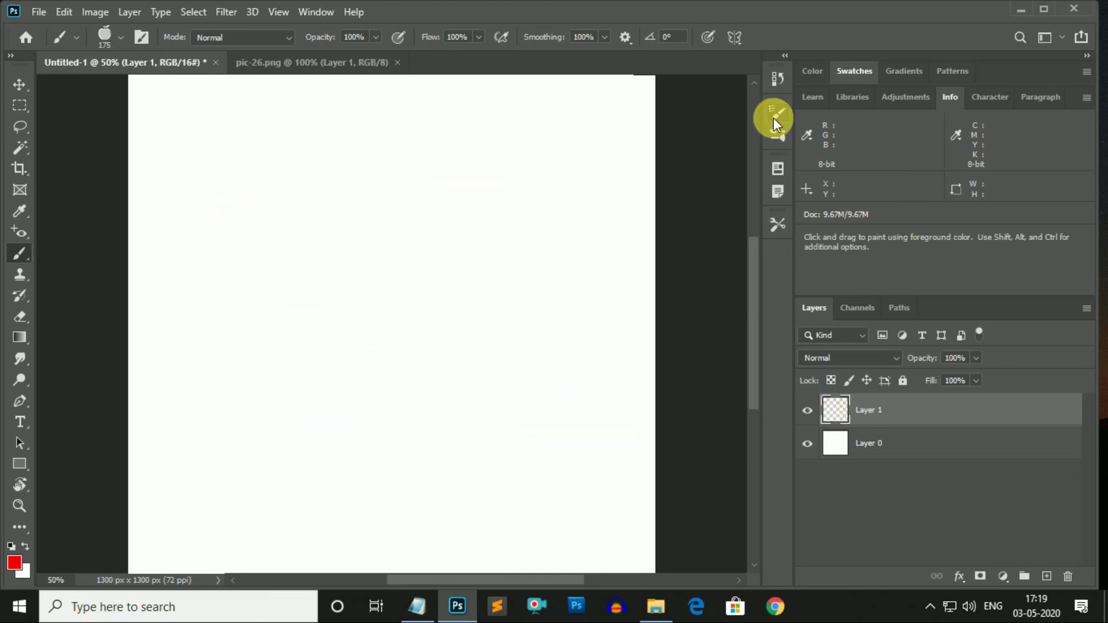
# - Delete the custom apple brush from the Brushes presets and collapse the Special Effects Brushes group
pyautogui.click(773, 118)
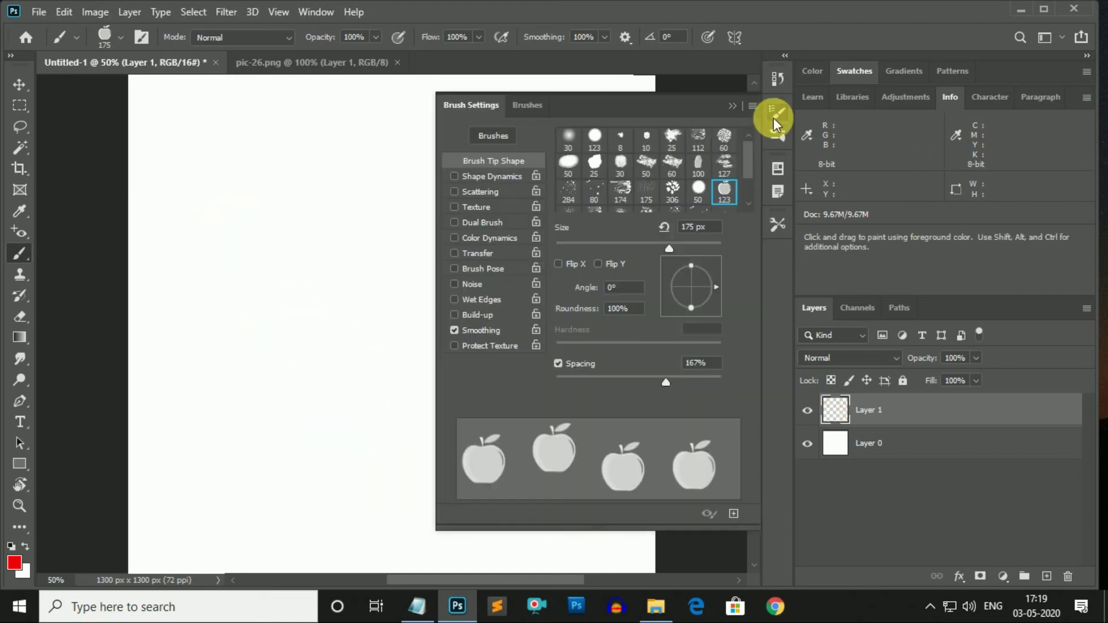
pyautogui.click(538, 107)
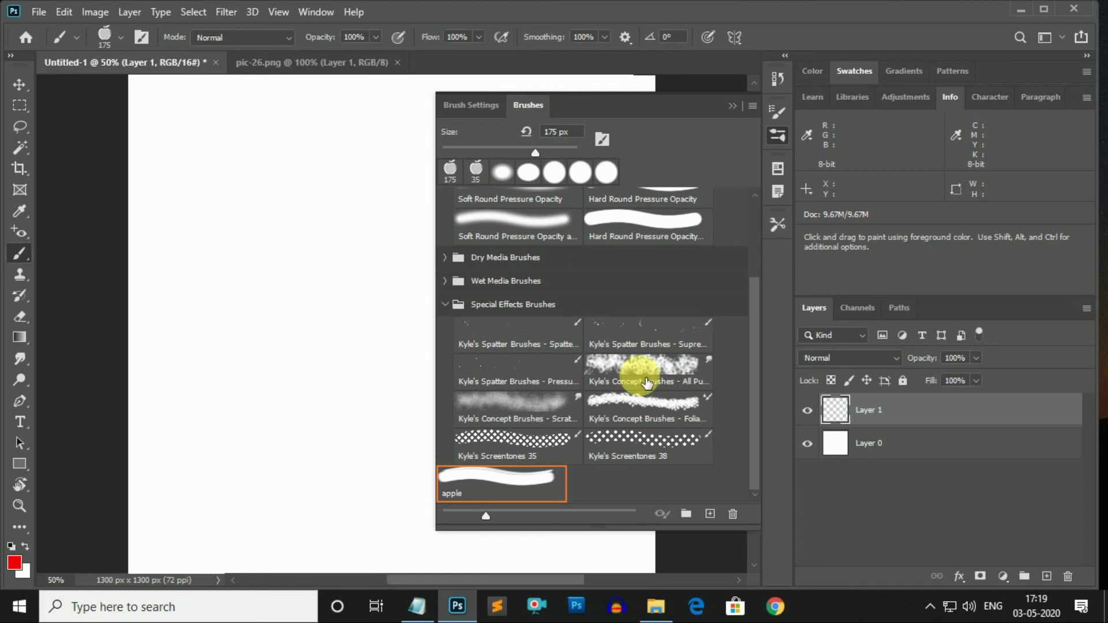
pyautogui.click(513, 489)
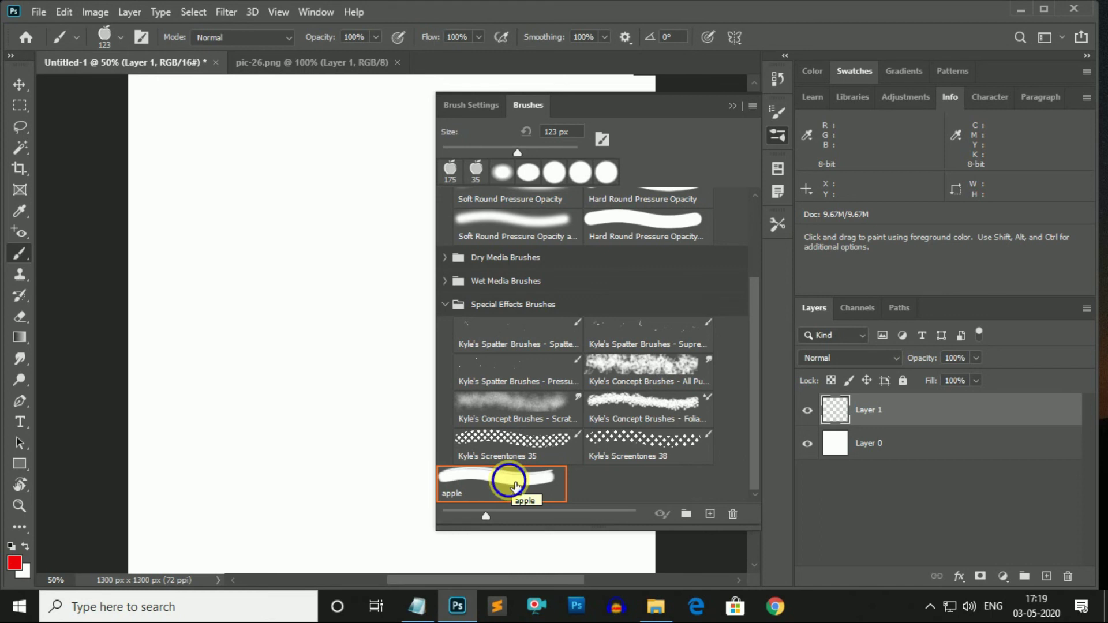
pyautogui.rightClick(512, 485)
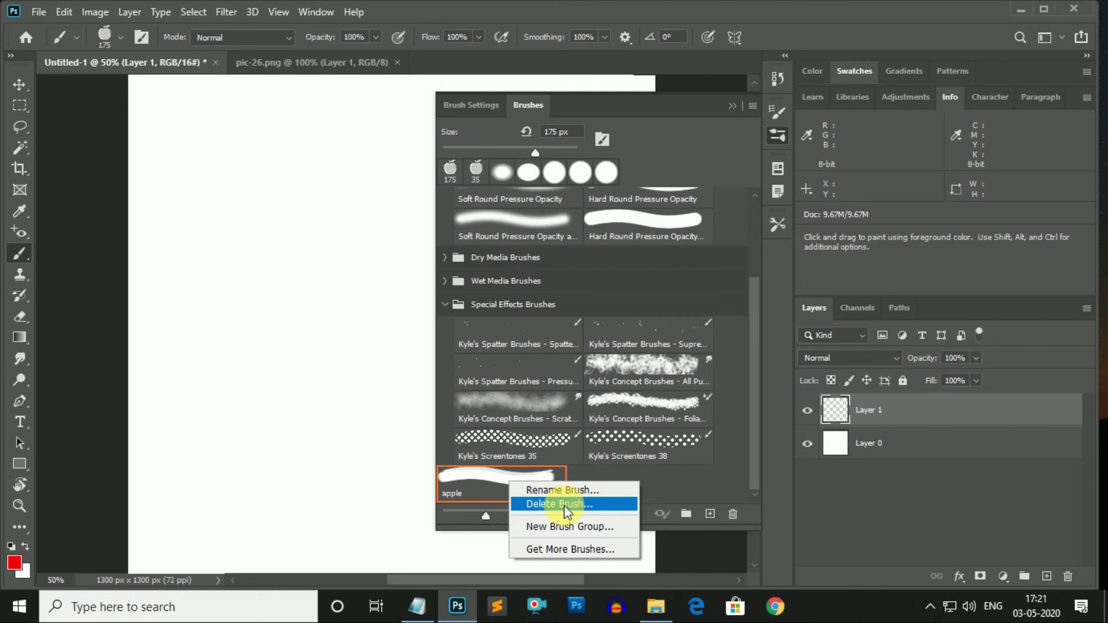
pyautogui.click(563, 505)
pyautogui.click(486, 239)
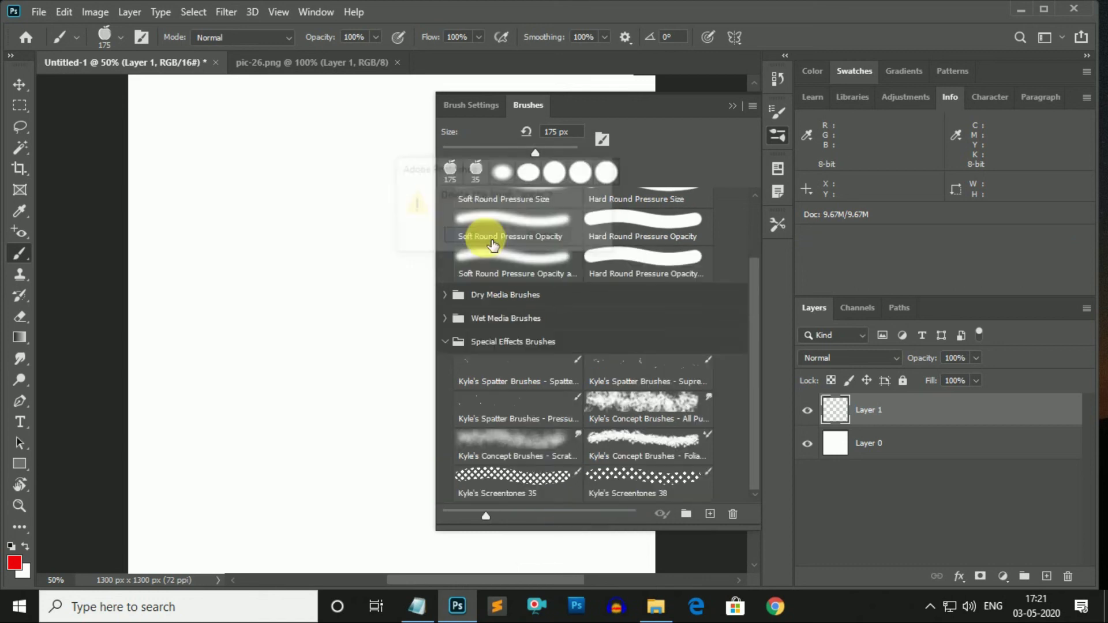
pyautogui.click(445, 342)
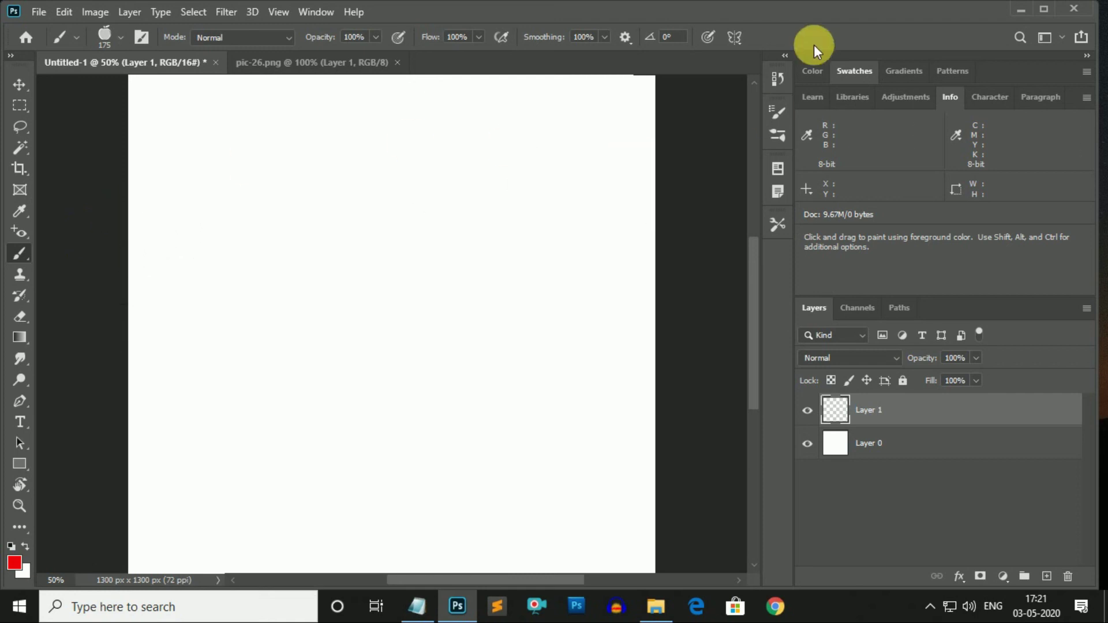
# - Extract the desktop's Comic_Photoshop_Brushes_4 ZIP into a Comic_Photoshop_Brushes_4 folder
pyautogui.click(1023, 9)
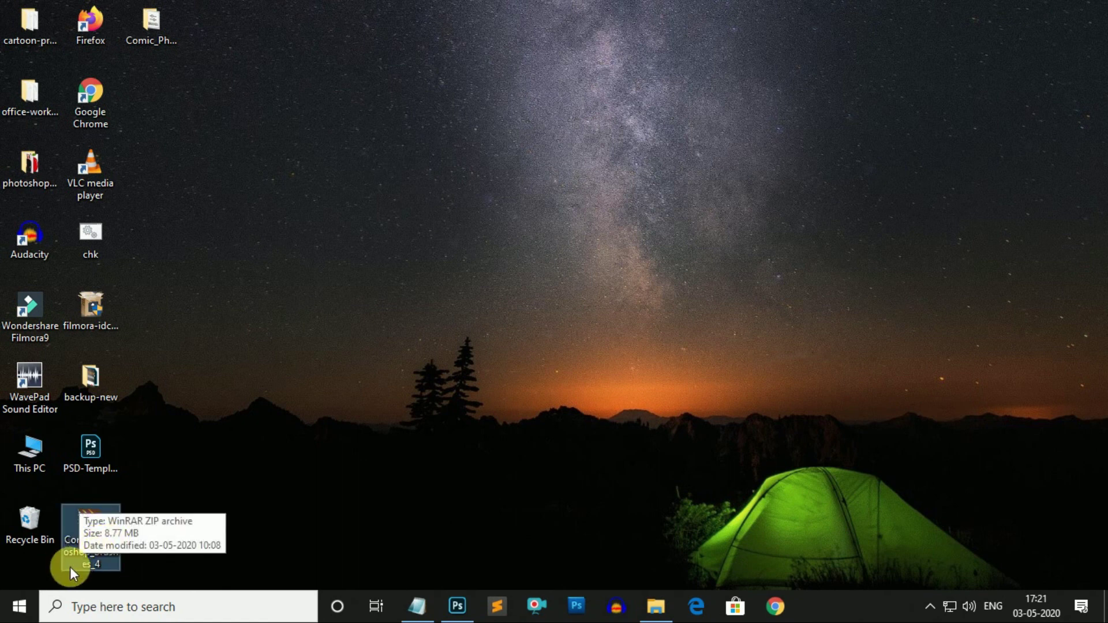
pyautogui.click(91, 533)
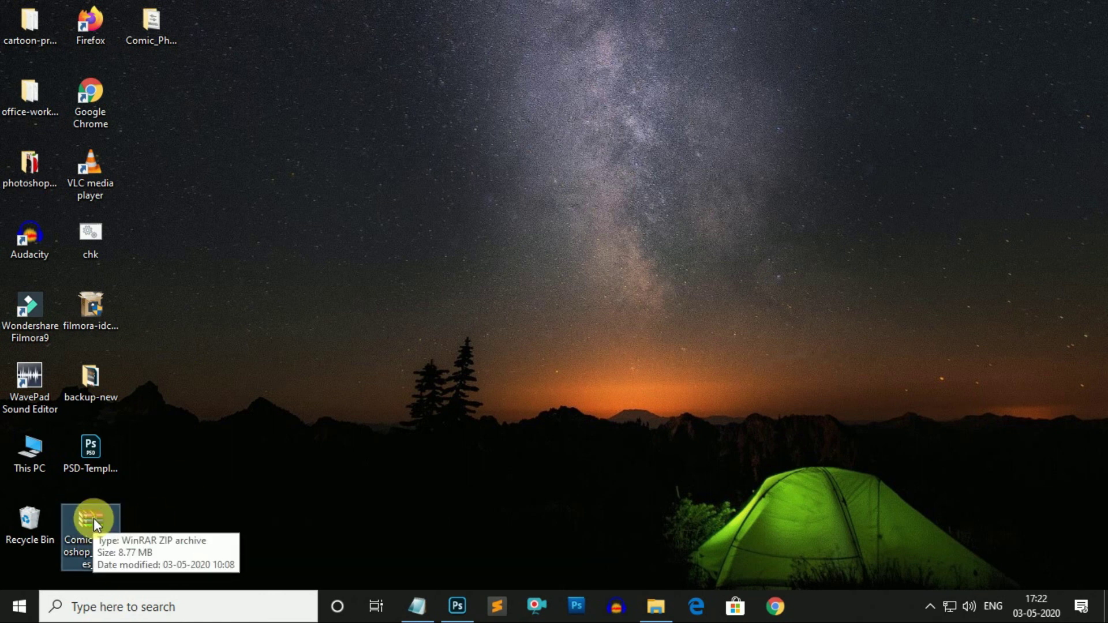
pyautogui.rightClick(93, 518)
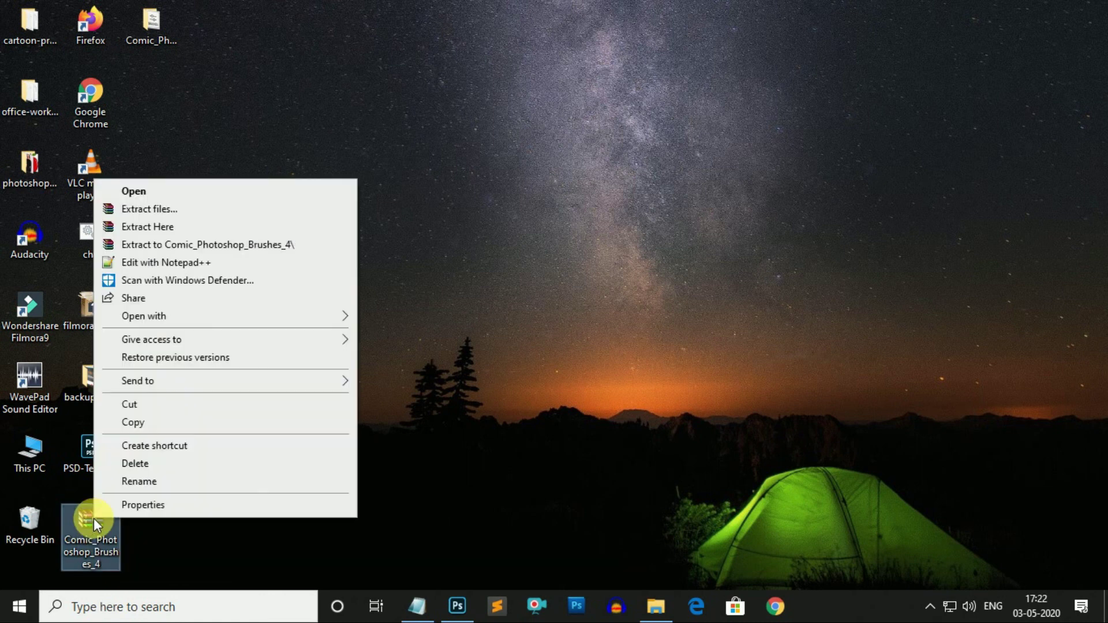
pyautogui.click(156, 22)
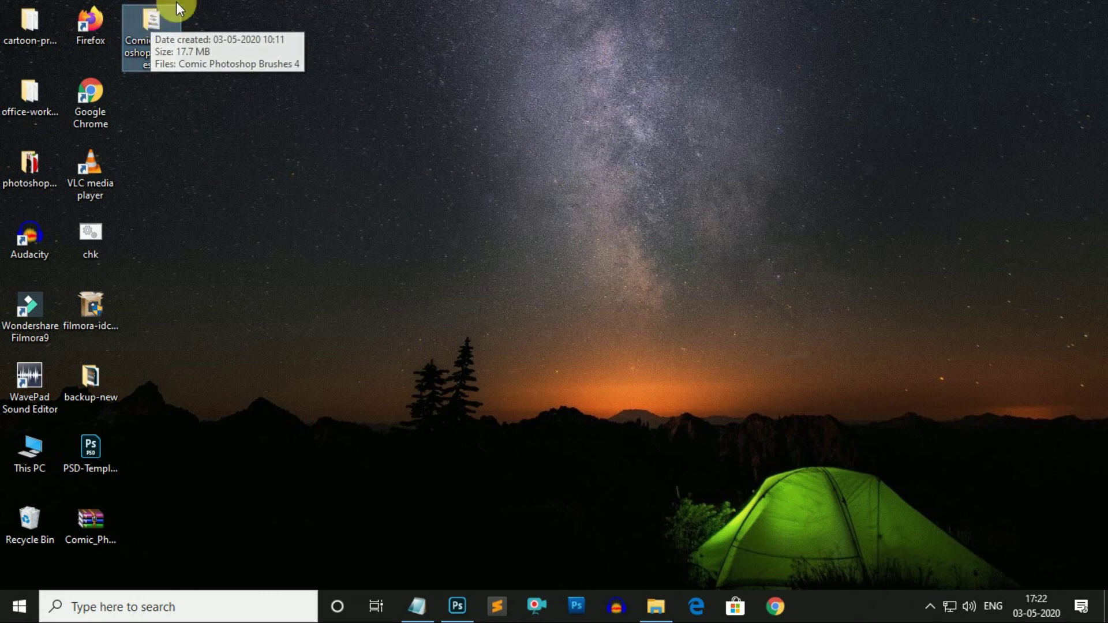
pyautogui.moveTo(151, 22)
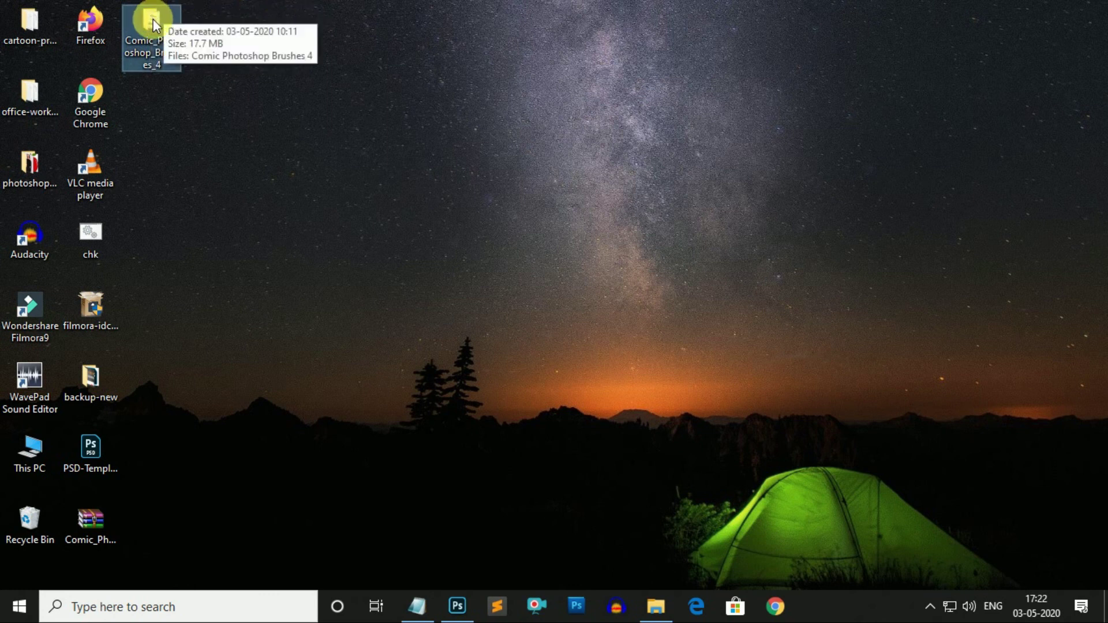
# - Open the extracted folder and inspect the details of the 17.7 MB Comic Photoshop Brushes 4.abr
pyautogui.doubleClick(153, 22)
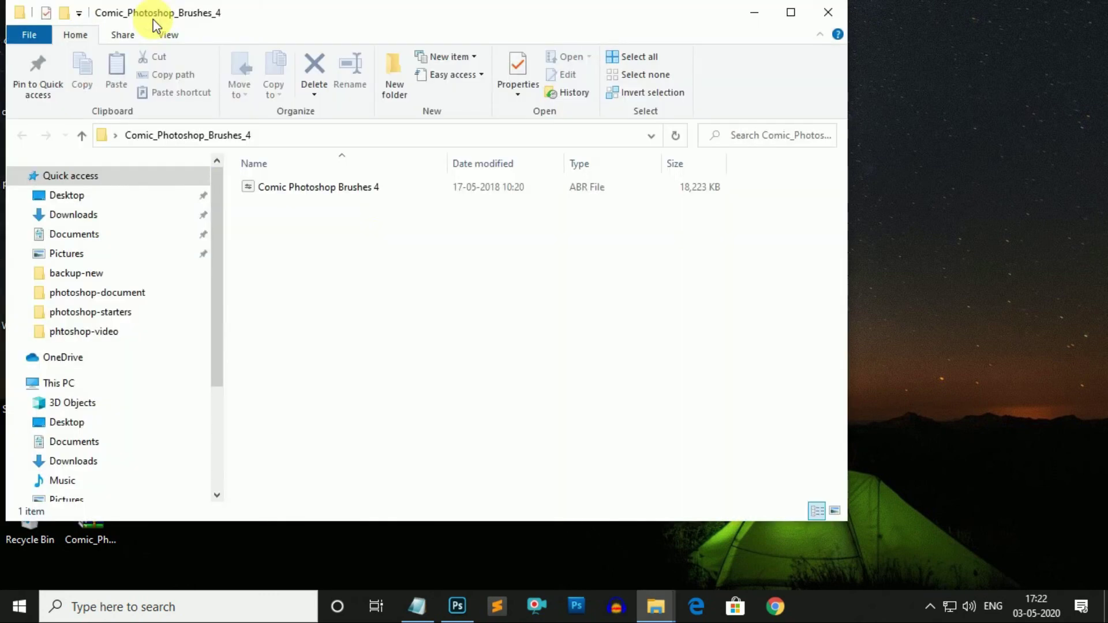
pyautogui.rightClick(287, 188)
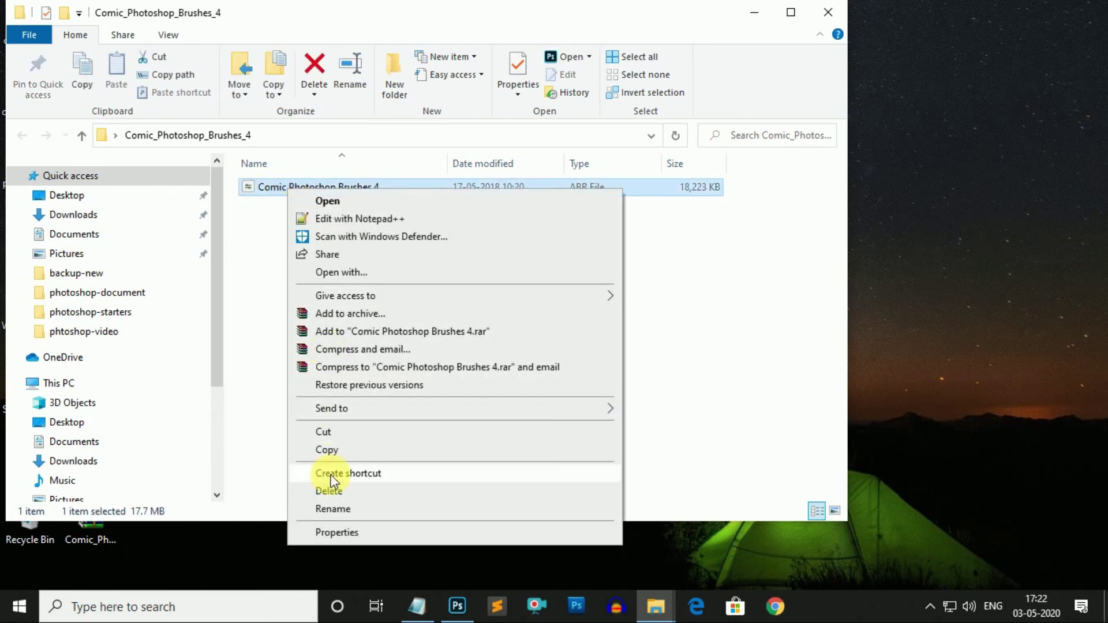
pyautogui.click(341, 532)
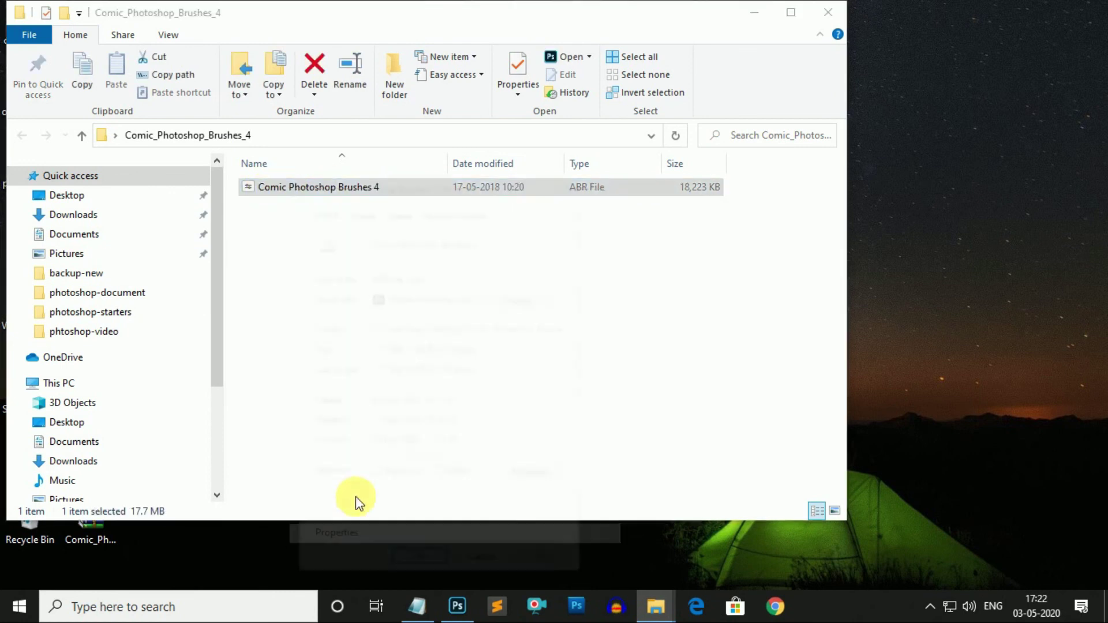
pyautogui.click(398, 208)
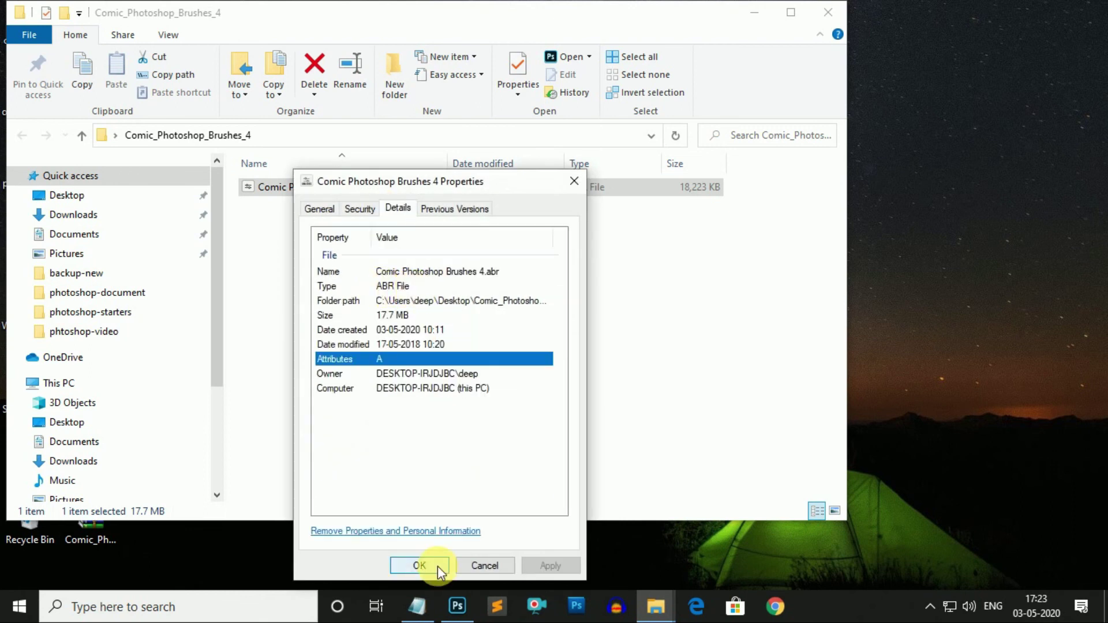
pyautogui.click(437, 567)
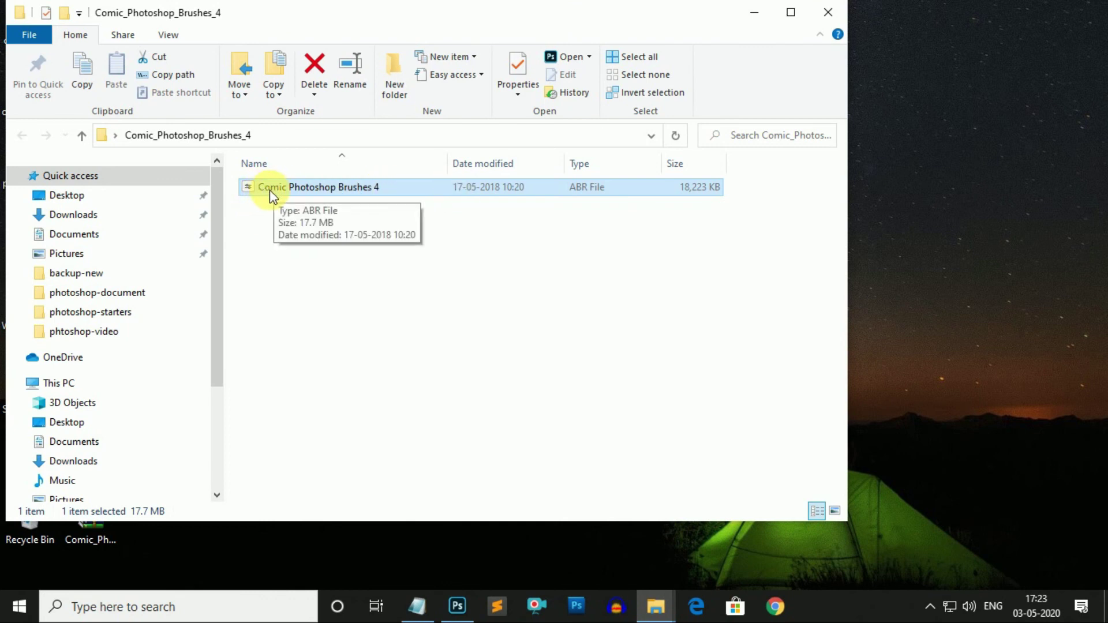
# - Load Comic Photoshop Brushes 4.abr into Photoshop and find it in the Brush Preset picker
pyautogui.moveTo(351, 192)
pyautogui.doubleClick(289, 187)
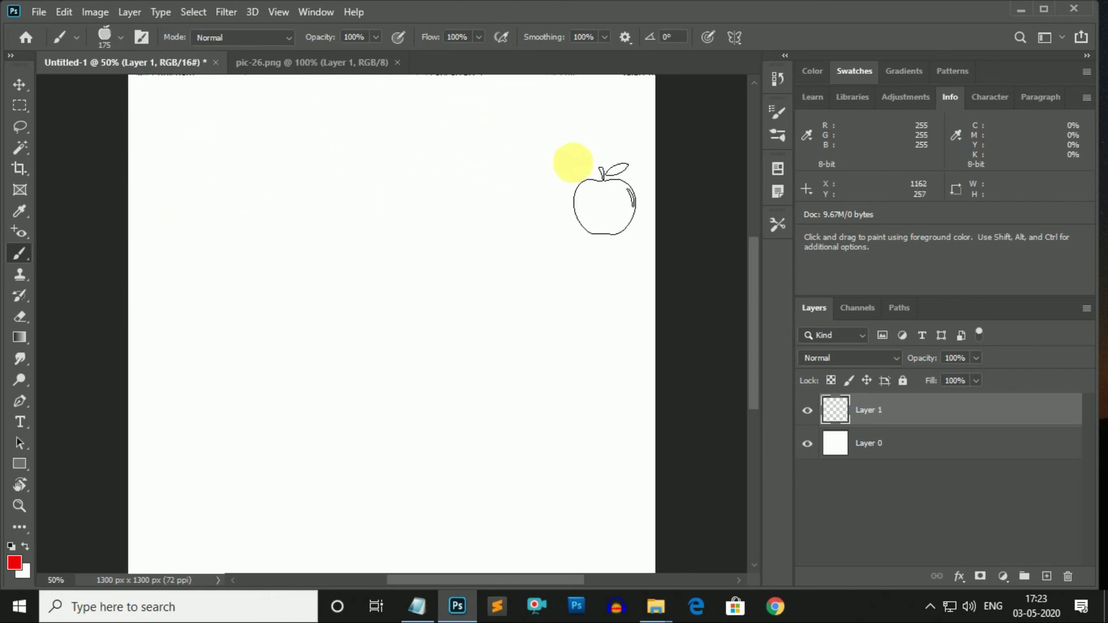
pyautogui.click(121, 39)
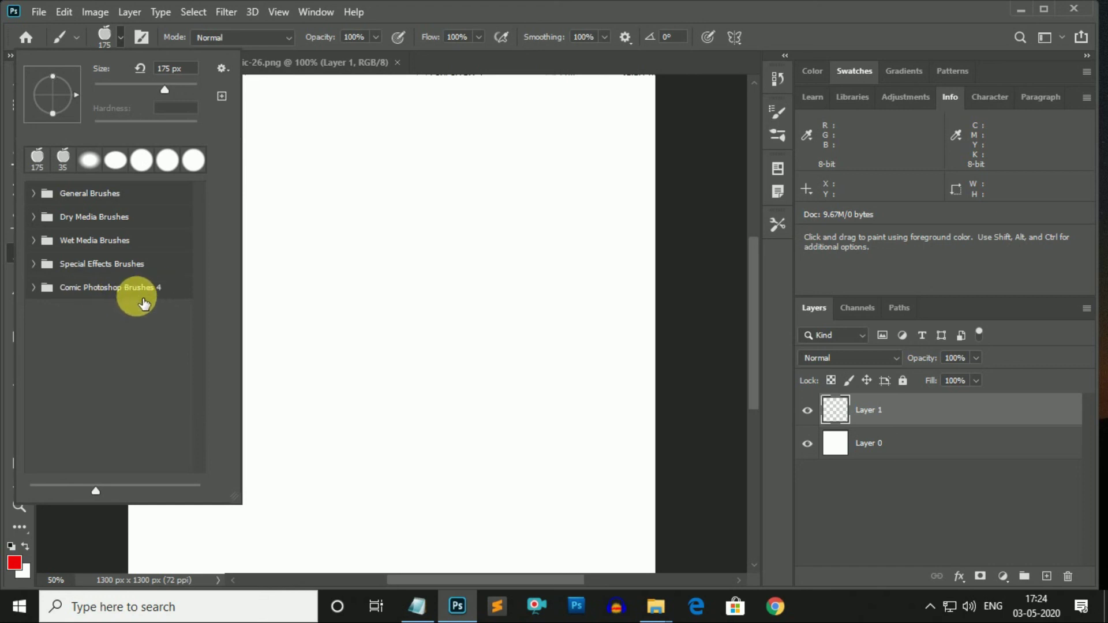
pyautogui.click(120, 34)
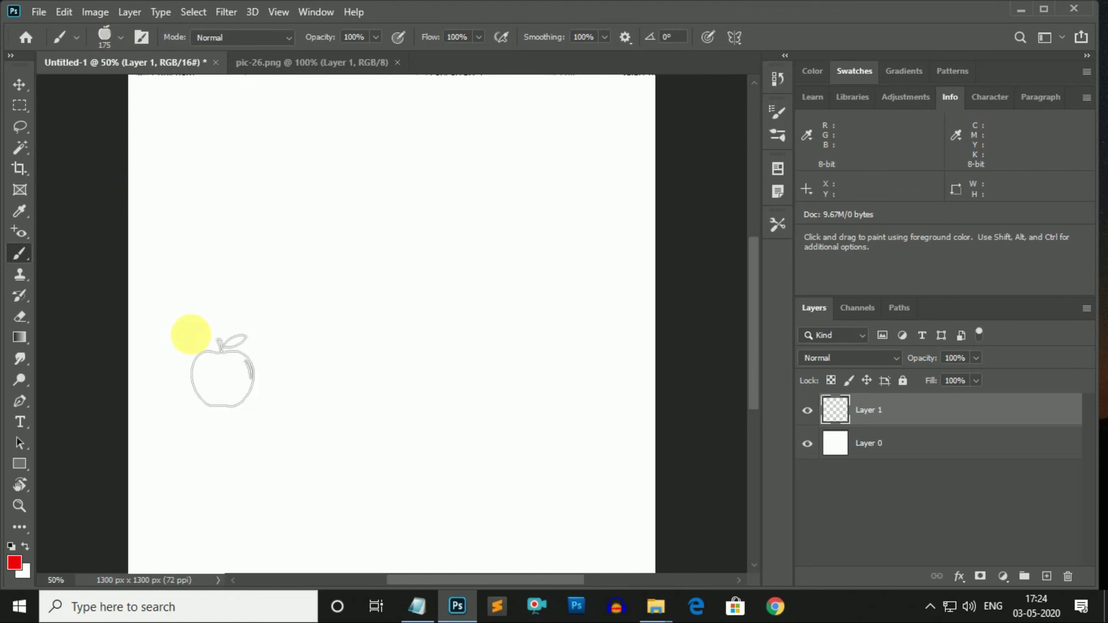
# - Confirm the Comic Photoshop Brushes 4 group in the Brushes panel and canvas preset menu
pyautogui.click(778, 112)
pyautogui.click(526, 106)
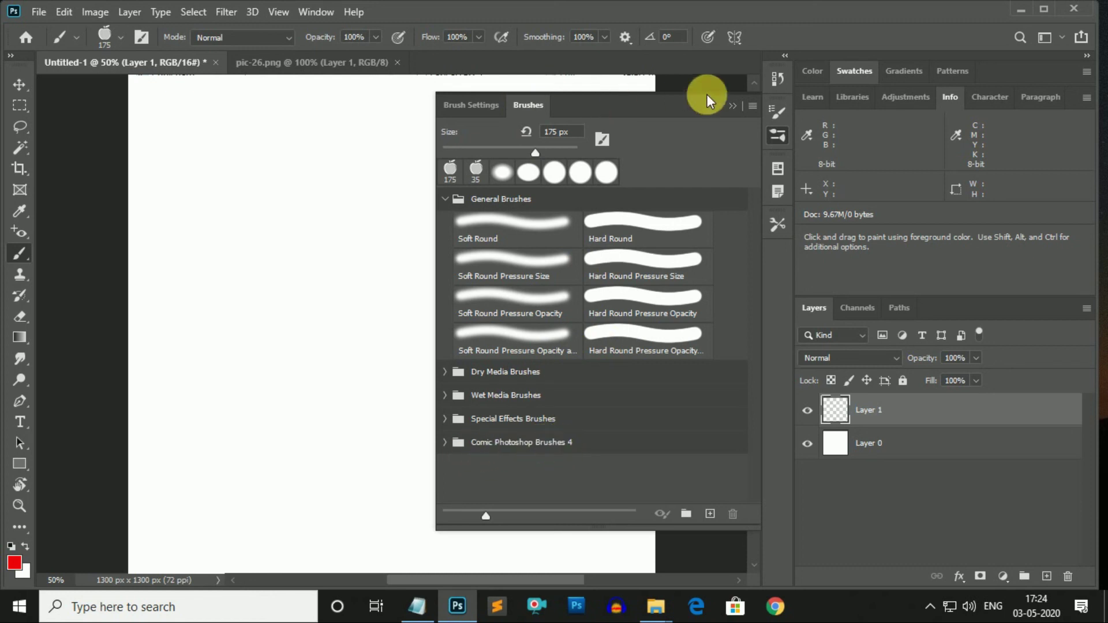
pyautogui.click(735, 105)
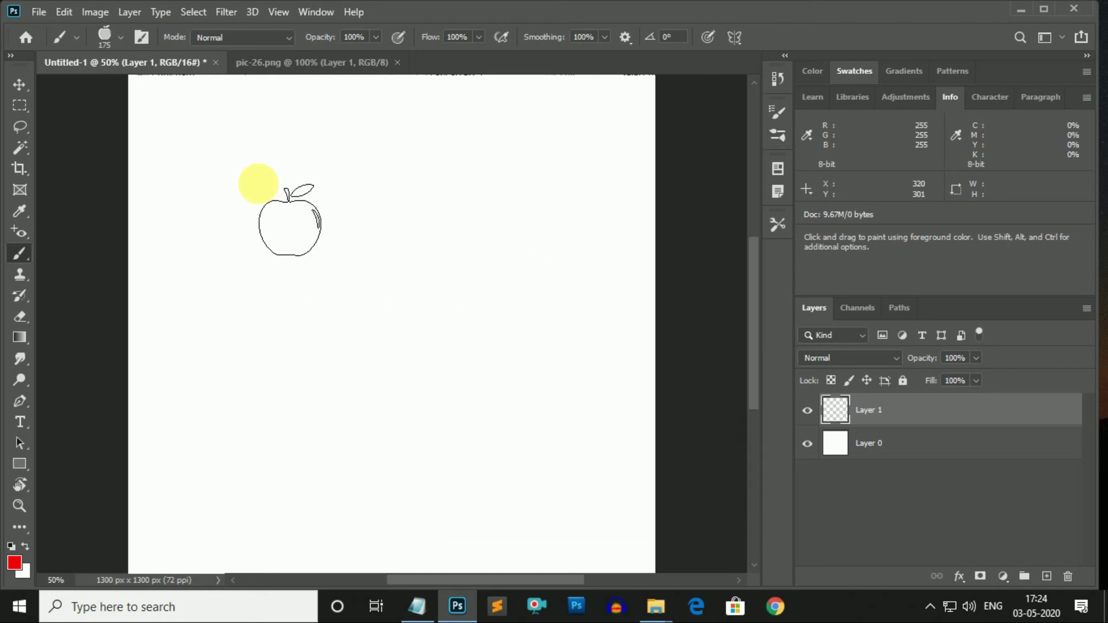
pyautogui.rightClick(258, 183)
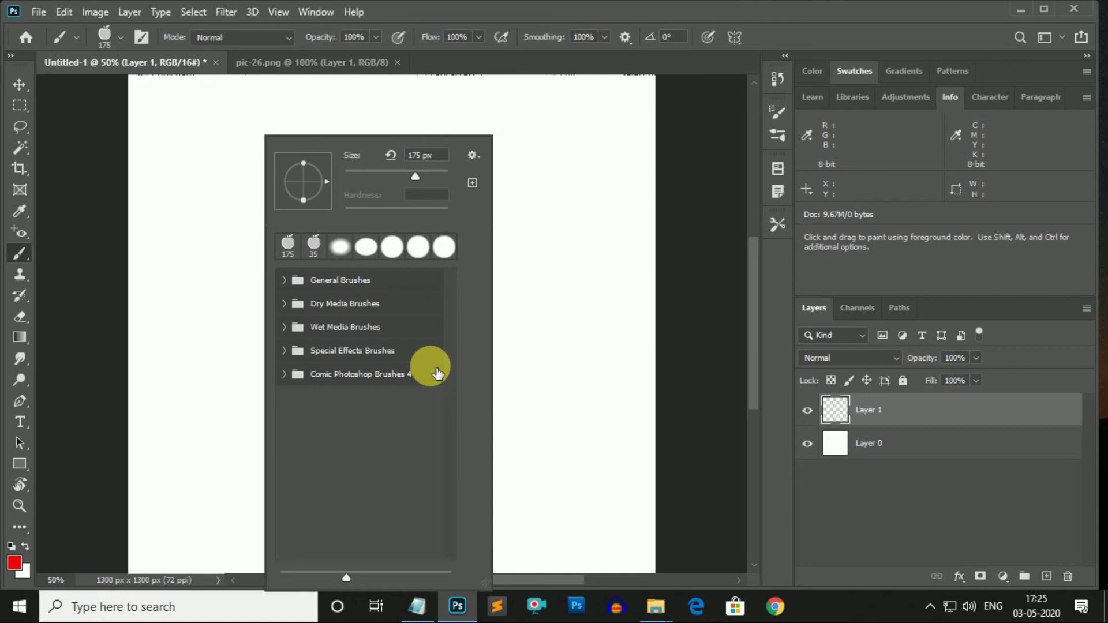
pyautogui.click(112, 272)
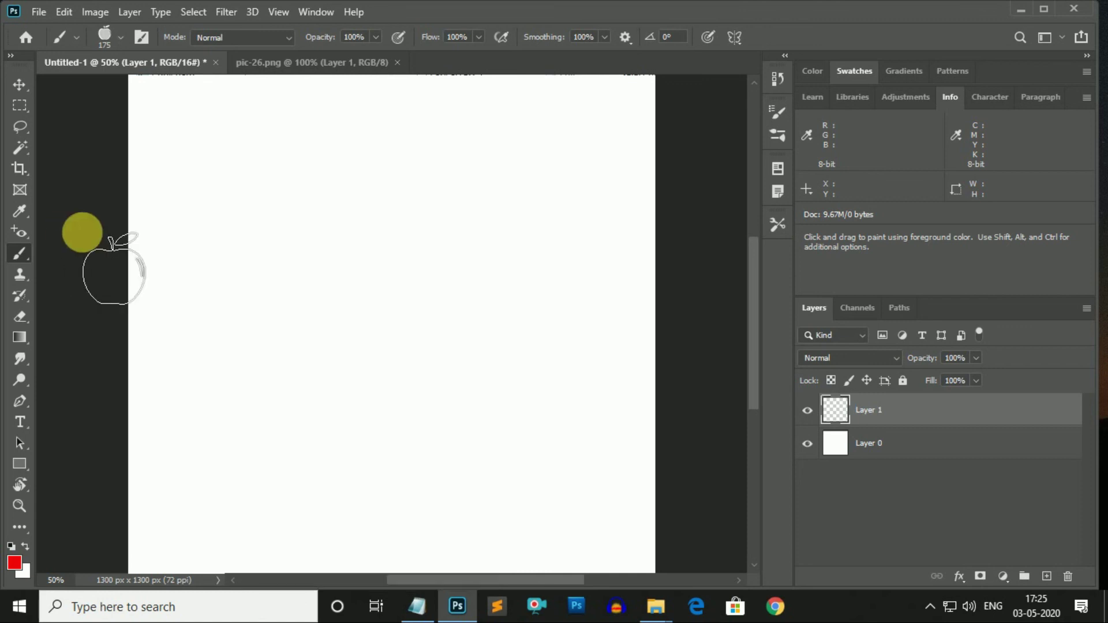